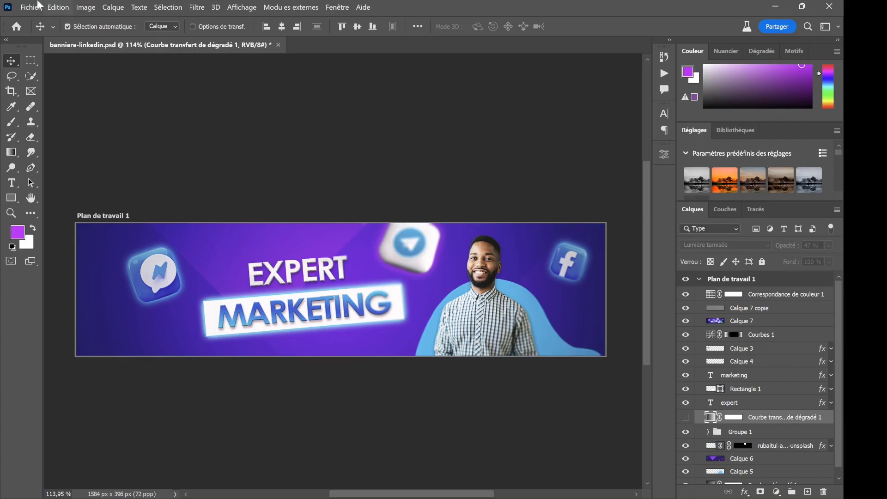
Step: Create a new document 1584 pixels wide and 396 pixels high
click(31, 7)
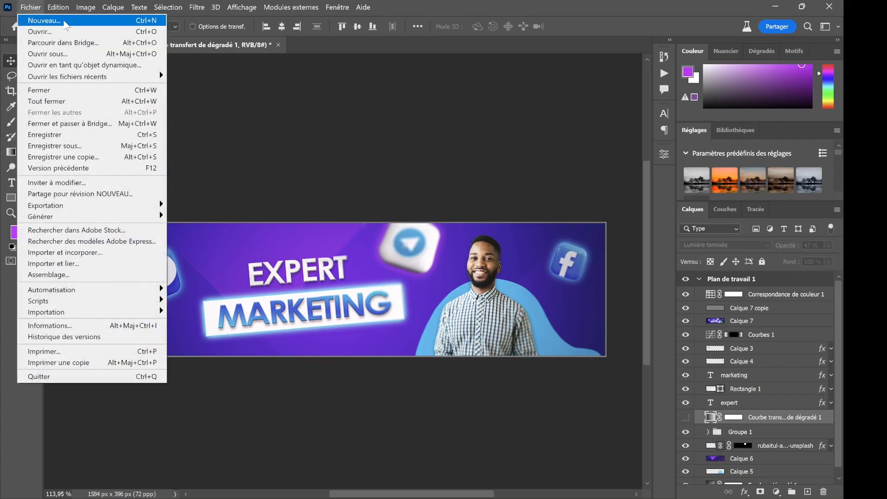
click(54, 21)
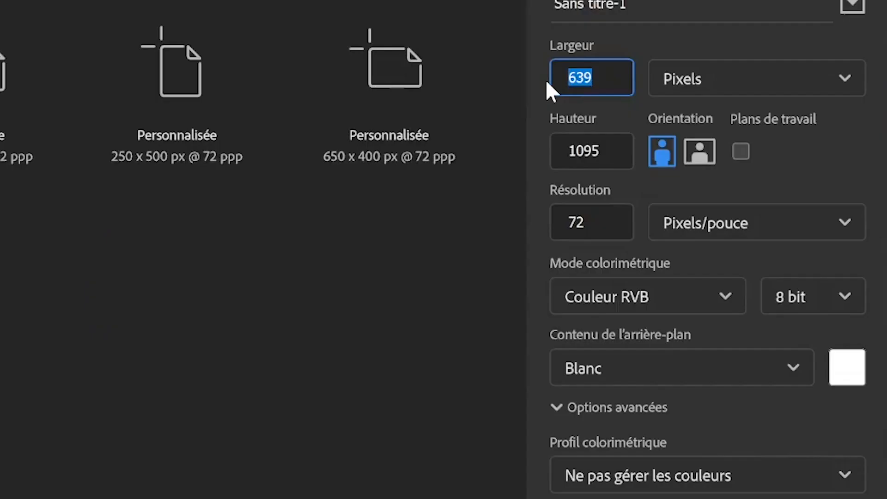
text(1584)
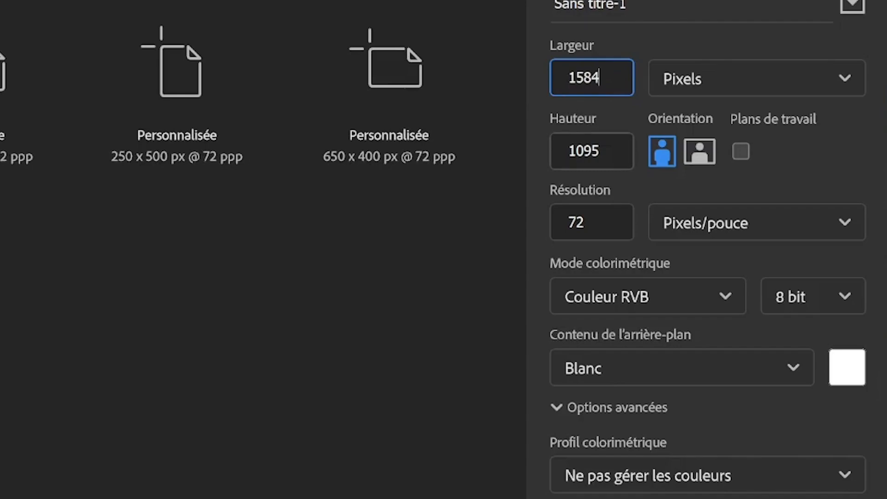
key(Tab)
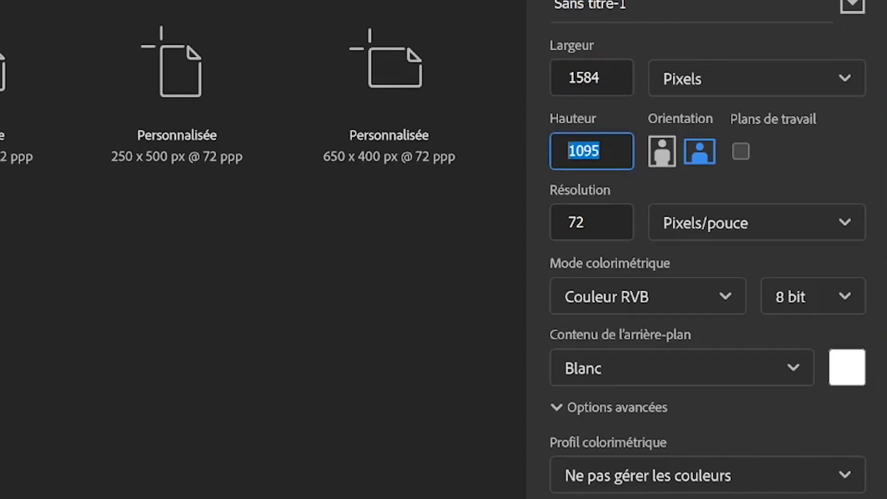
text(396)
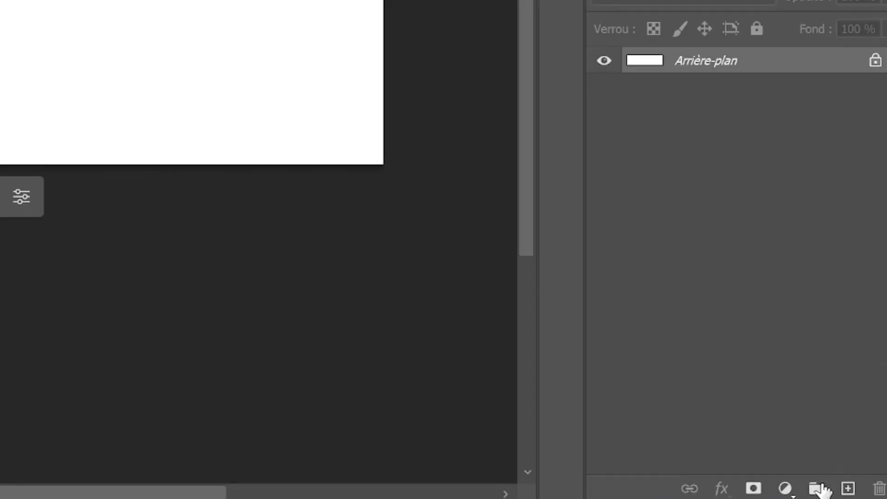
Step: Add a gradient fill layer and set the gradient's starting colour stop to violet 9130ff
click(793, 492)
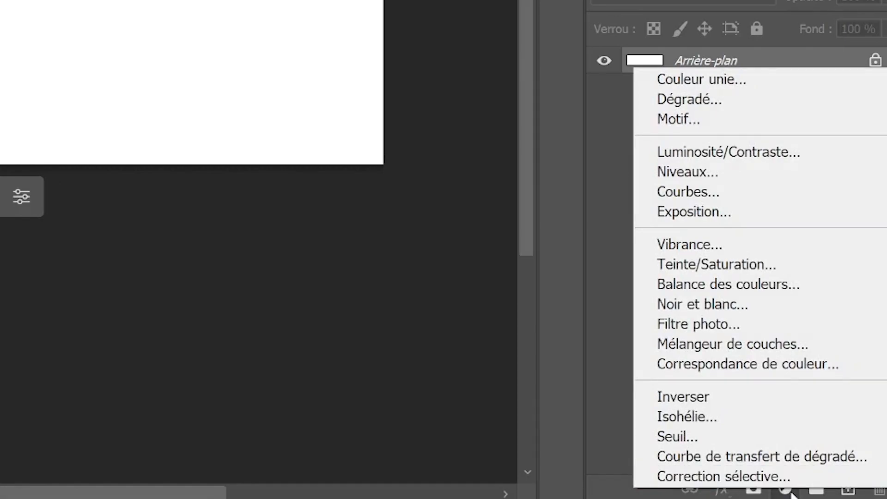
click(733, 100)
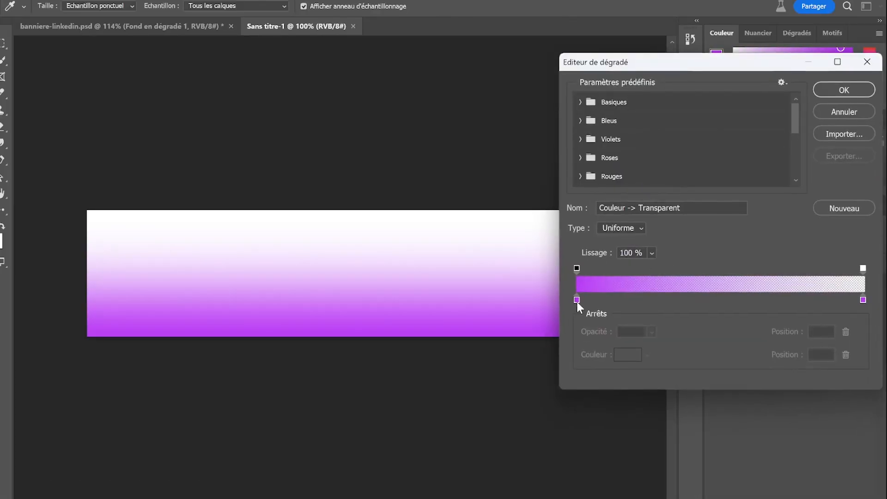
click(576, 300)
click(640, 354)
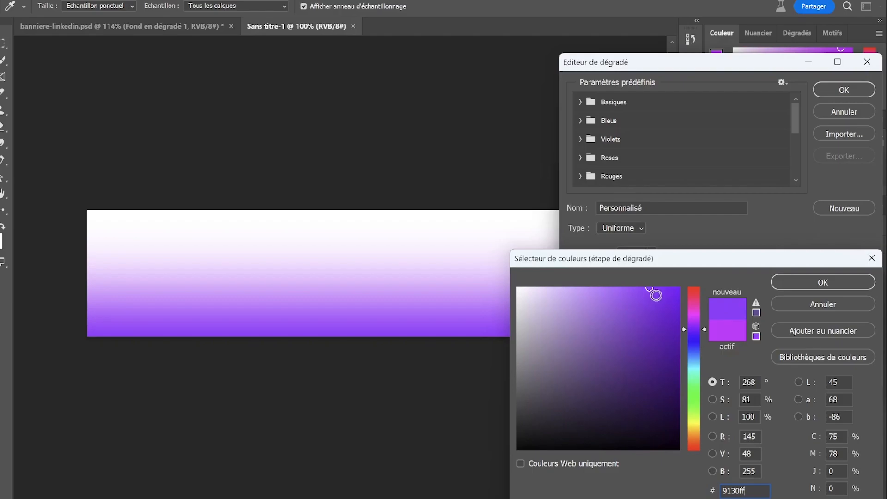
click(823, 282)
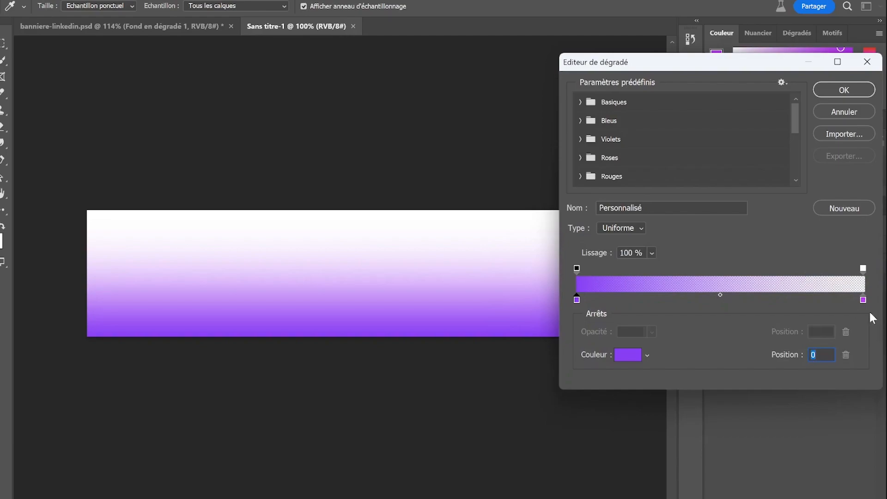
Step: Set the gradient's end colour stop to blue 073dec
click(863, 300)
click(628, 354)
click(693, 338)
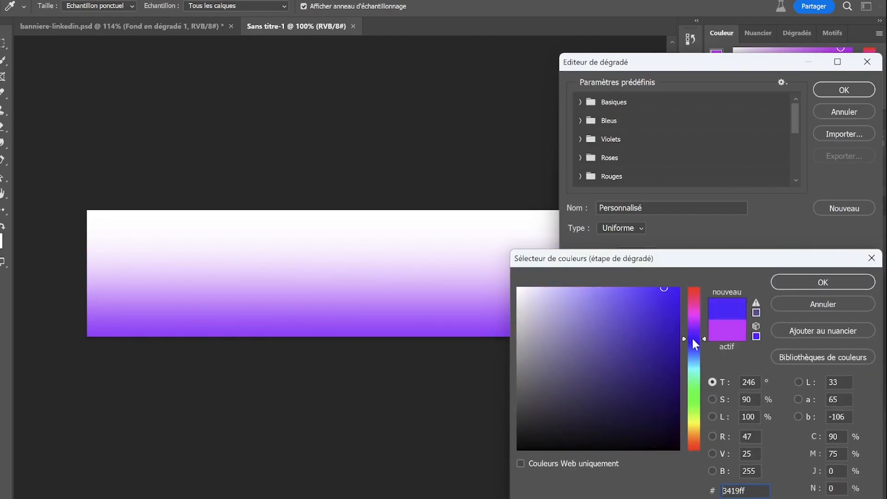
drag(675, 314, 677, 315)
click(693, 344)
click(673, 300)
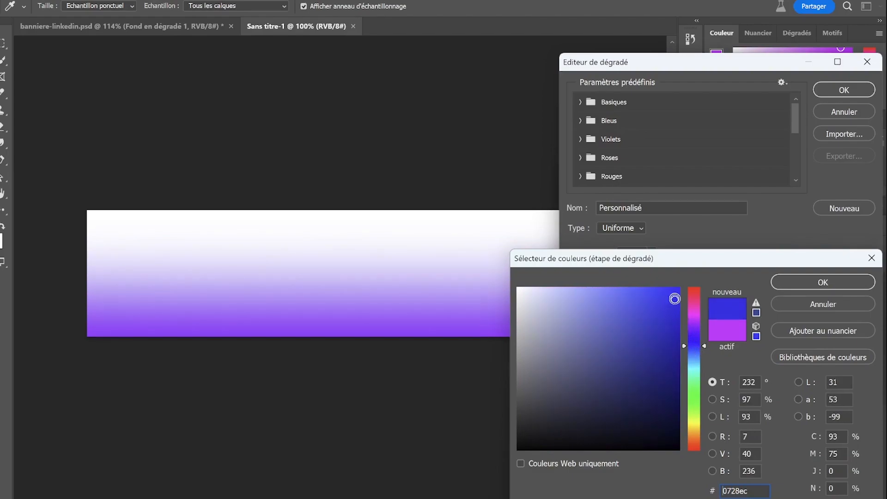
drag(692, 347, 693, 350)
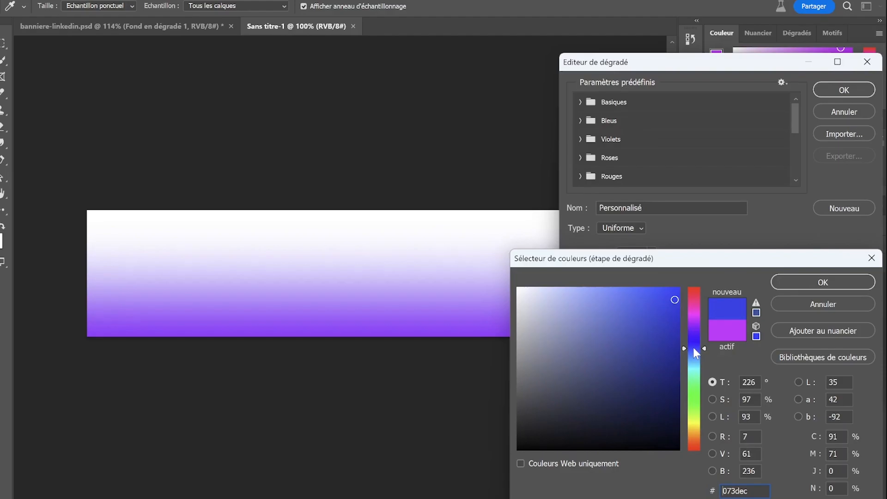
click(822, 282)
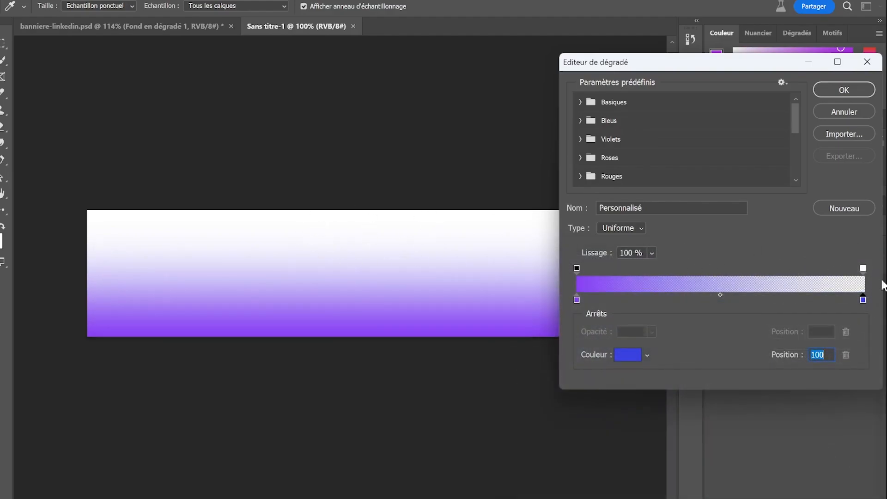
Step: Set the gradient's end opacity stop to 100 % and accept the edited gradient
click(863, 268)
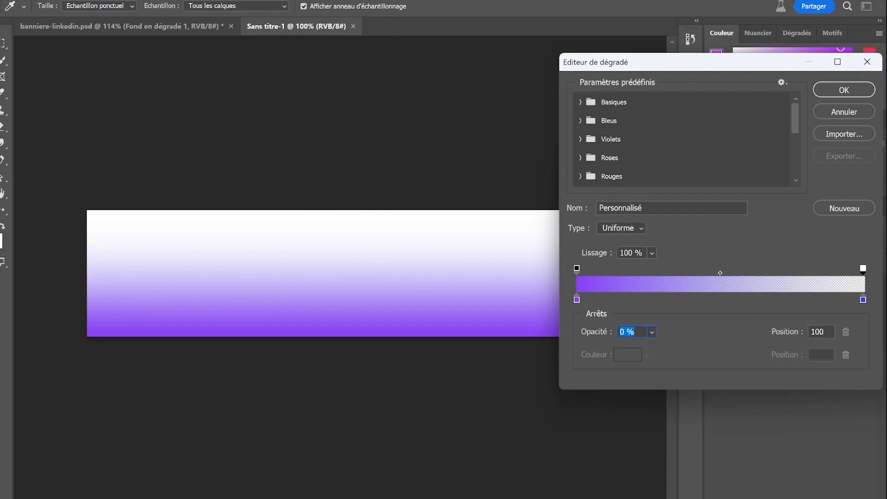
click(651, 332)
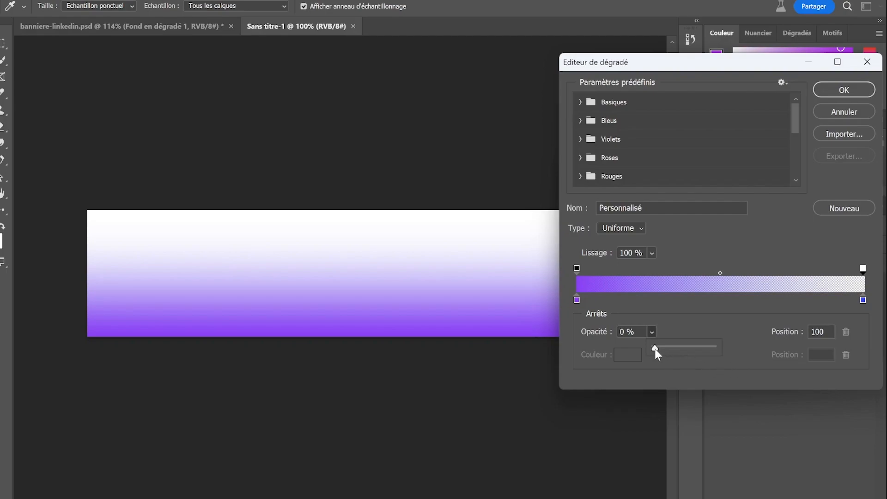
drag(655, 350, 715, 346)
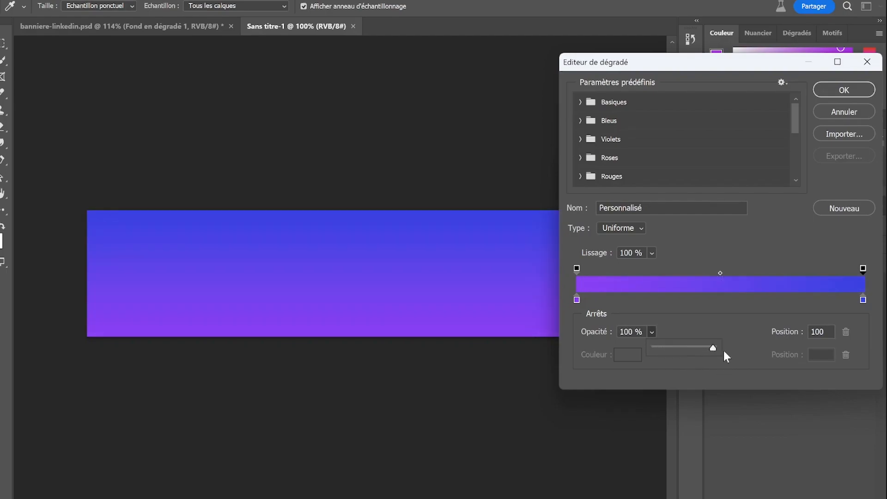
click(841, 90)
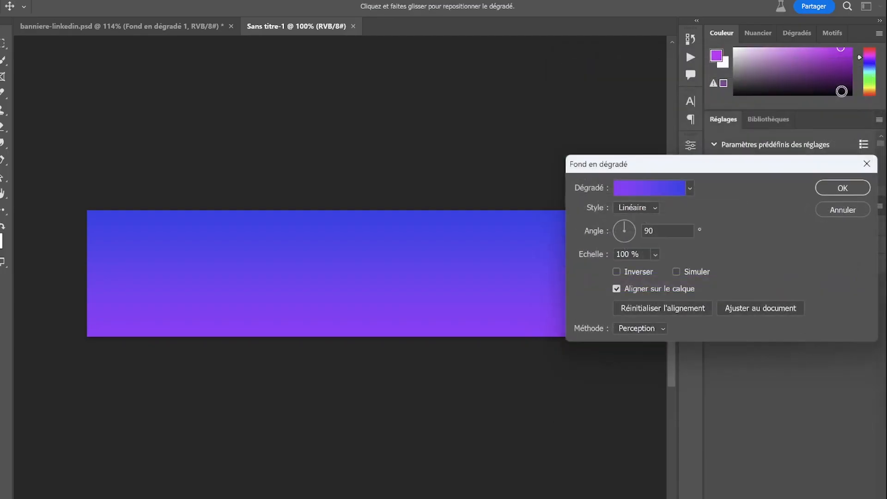
Step: Make the gradient fill Radial with a scale of 395 % and apply it
click(655, 208)
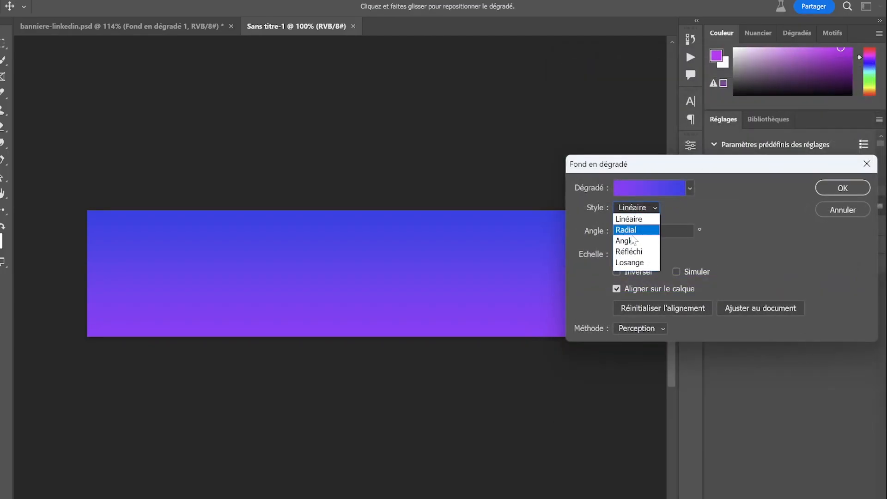
click(629, 229)
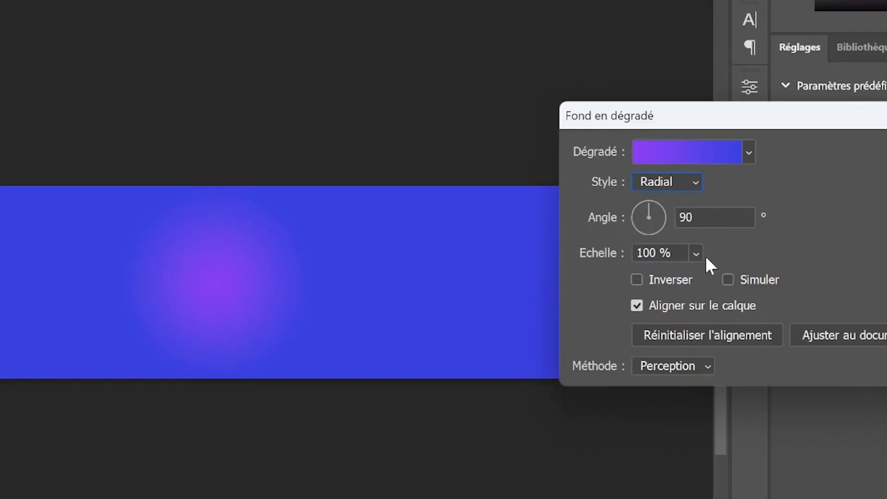
click(696, 253)
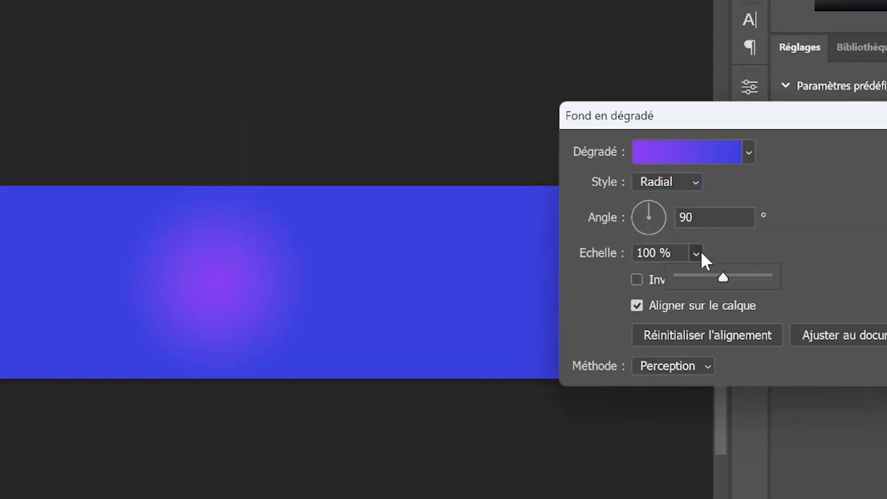
drag(727, 279, 744, 277)
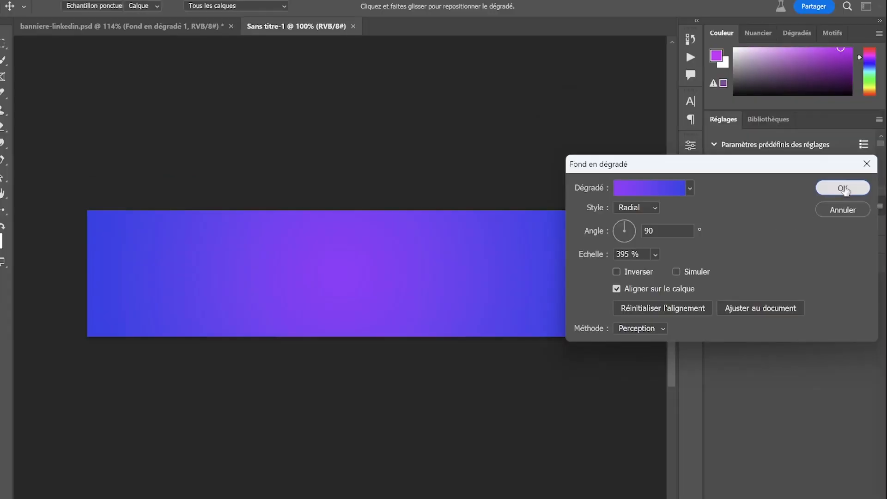
click(841, 188)
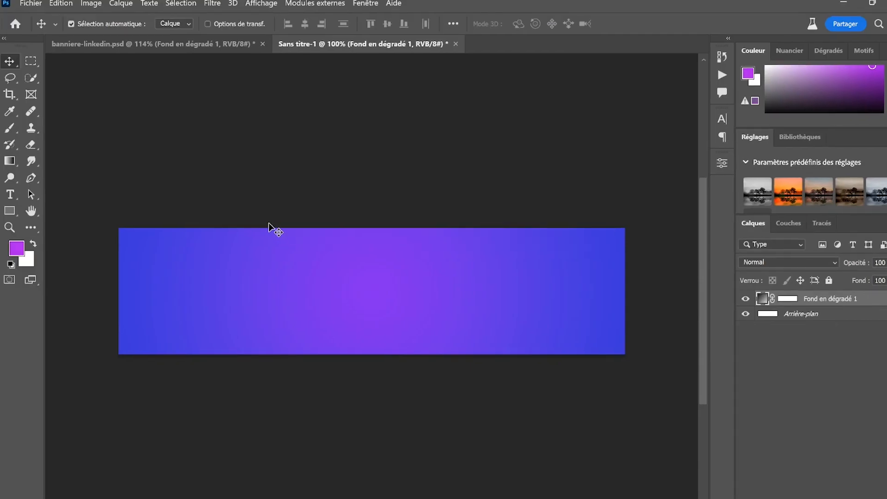
Step: Place the african-business-man-using-phone photo on the right half of the banner, scaled to about 42.7 %
click(30, 4)
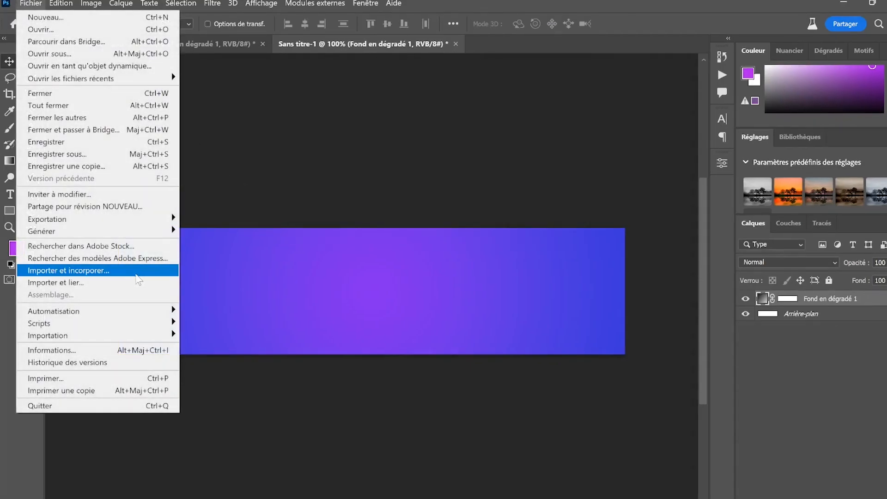
click(125, 282)
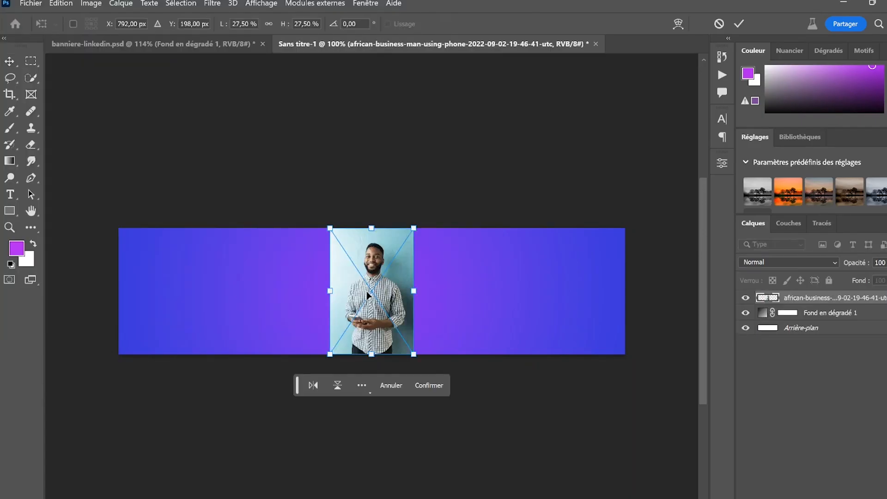
drag(413, 355, 459, 434)
drag(462, 329, 550, 314)
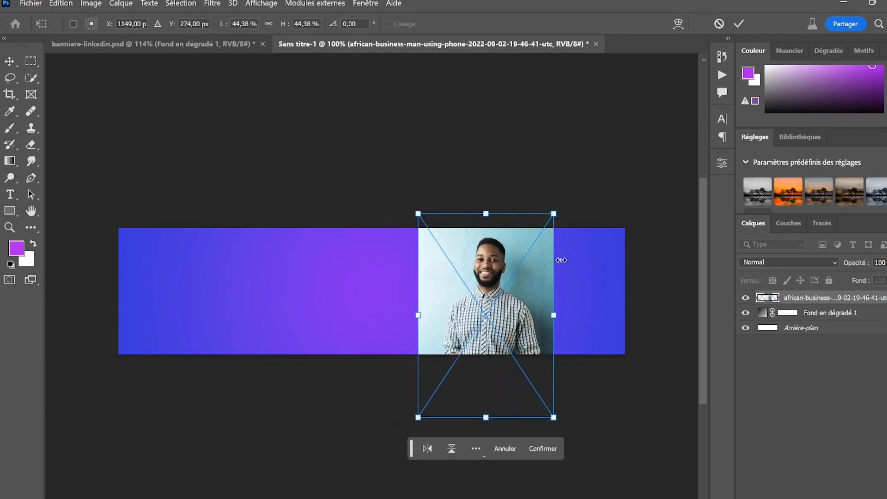
drag(558, 215, 549, 222)
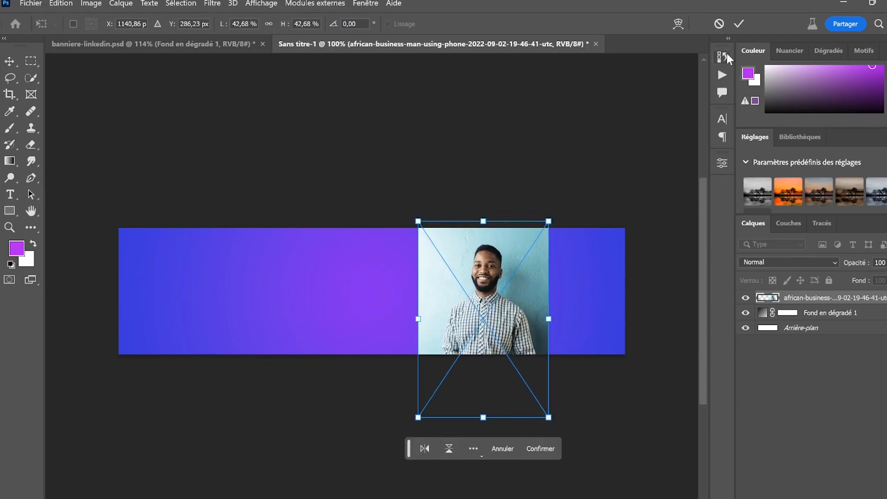
click(738, 25)
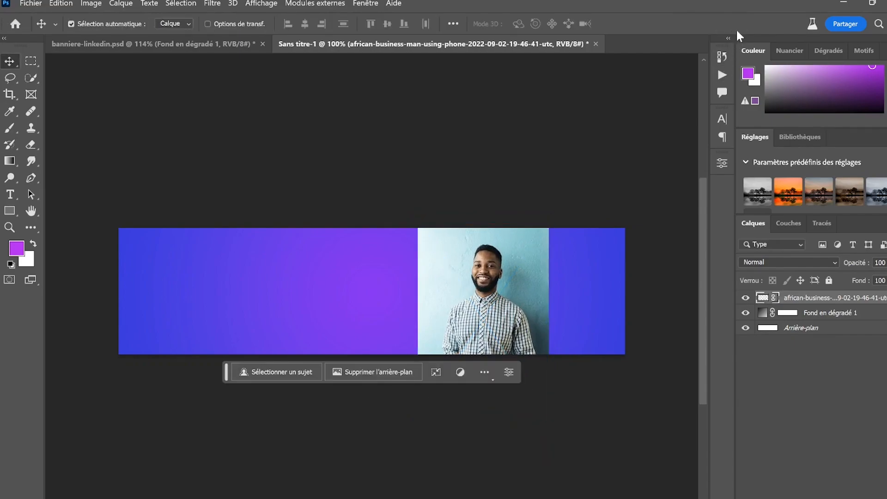
Step: Cut the man out of his photo background using Select Subject and Select and Mask, output as a layer mask
drag(483, 282, 442, 266)
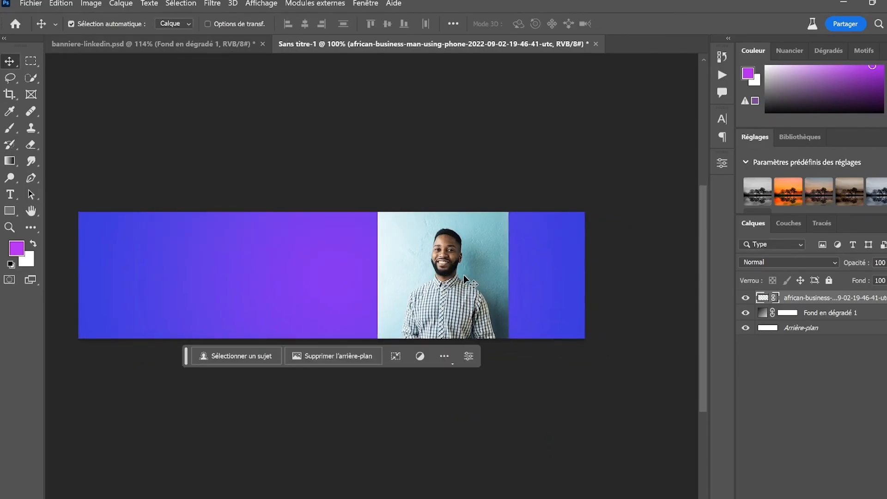
scroll(476, 300, up, 5)
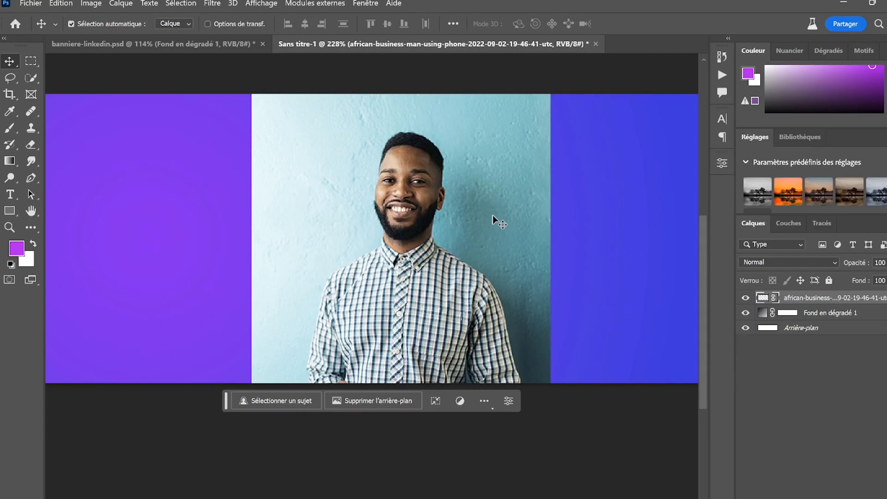
click(31, 77)
click(460, 24)
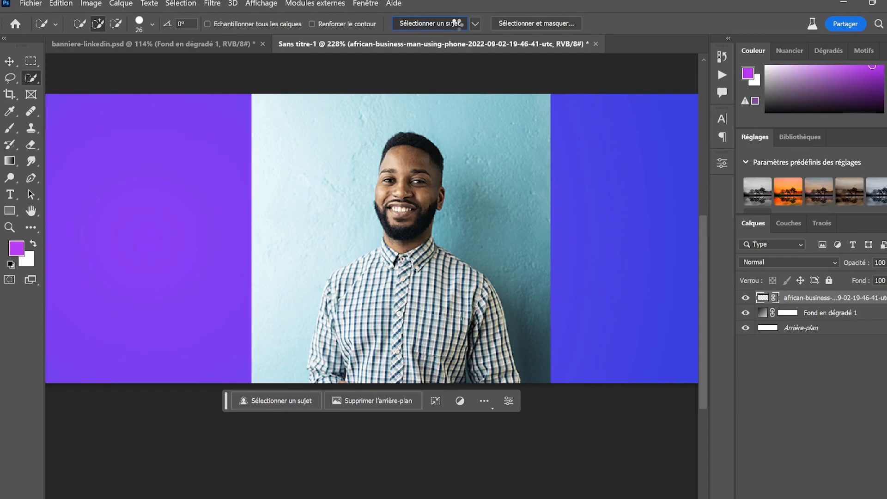
click(529, 24)
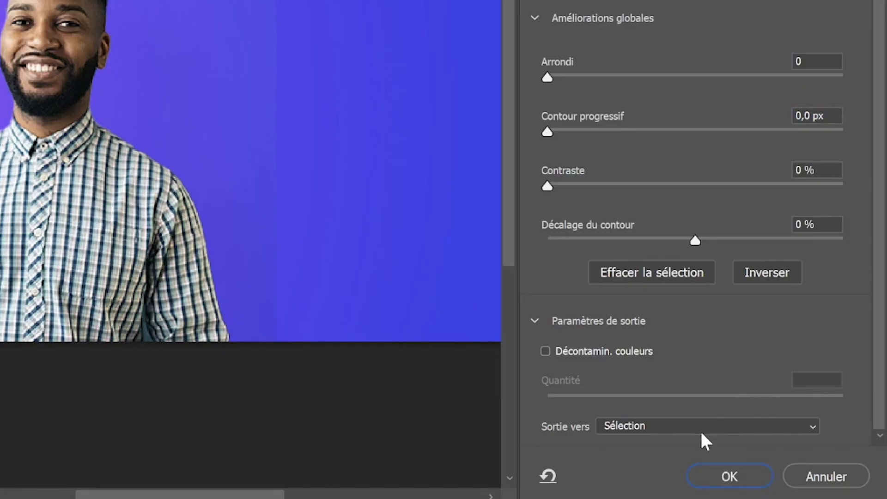
click(696, 429)
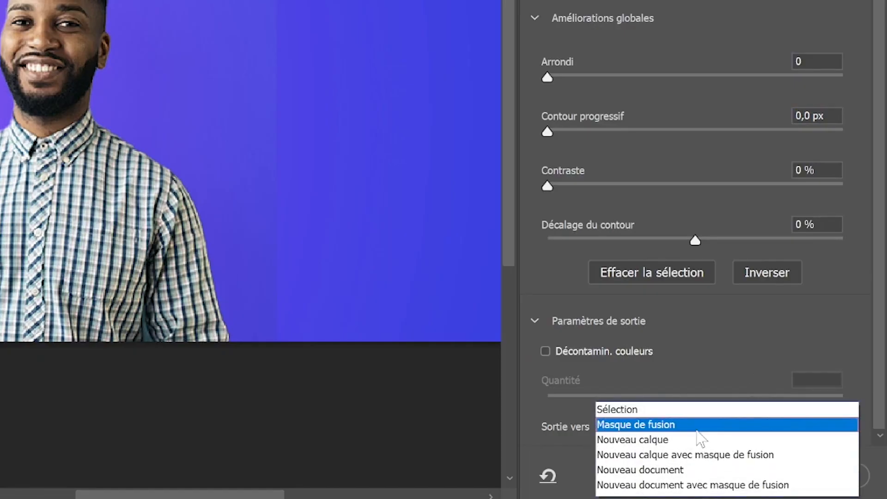
click(693, 427)
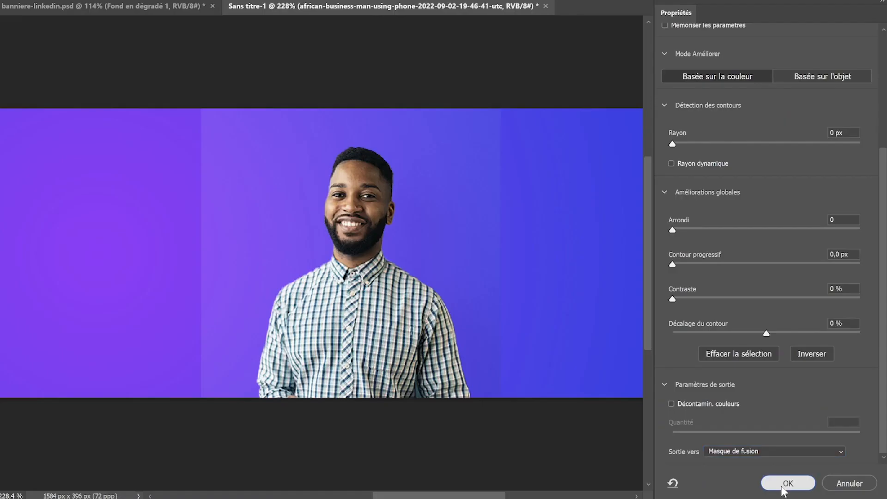
click(787, 483)
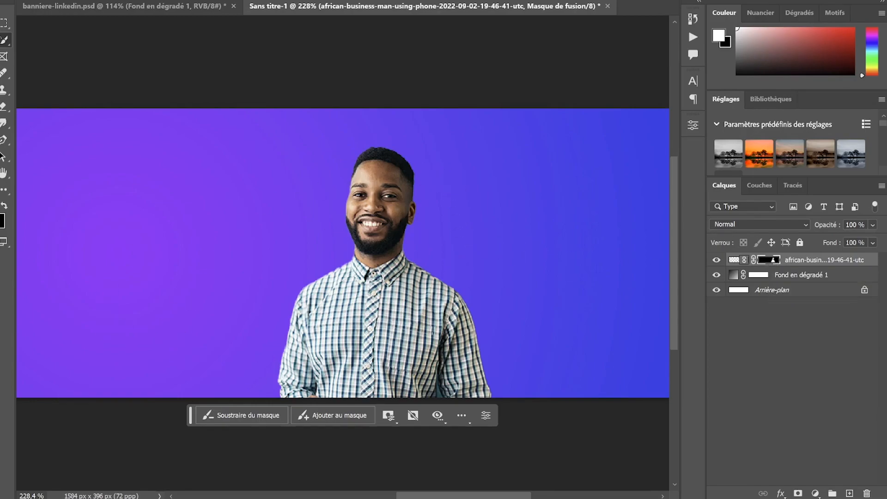
scroll(263, 197, down, 3)
scroll(264, 198, down, 2)
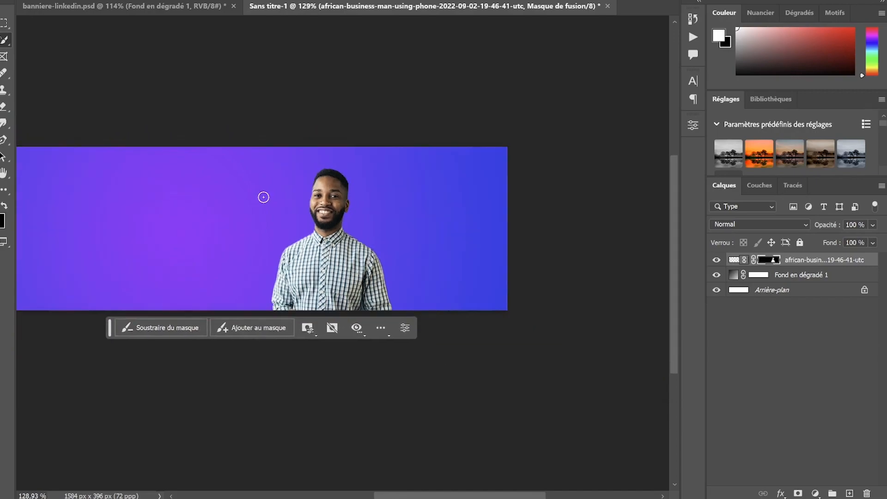
Step: Draw a freehand lasso selection of a wavy blob around the man's torso, running along the banner's lower edge
drag(231, 188, 386, 205)
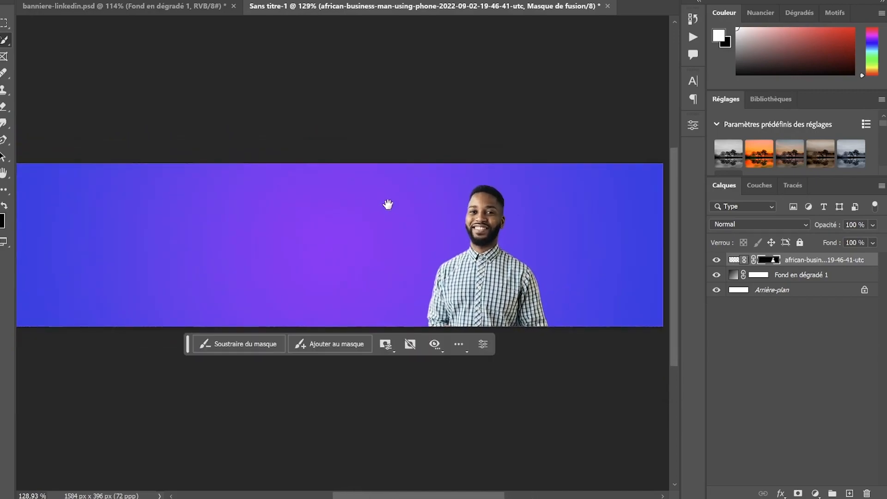
scroll(400, 207, down, 1)
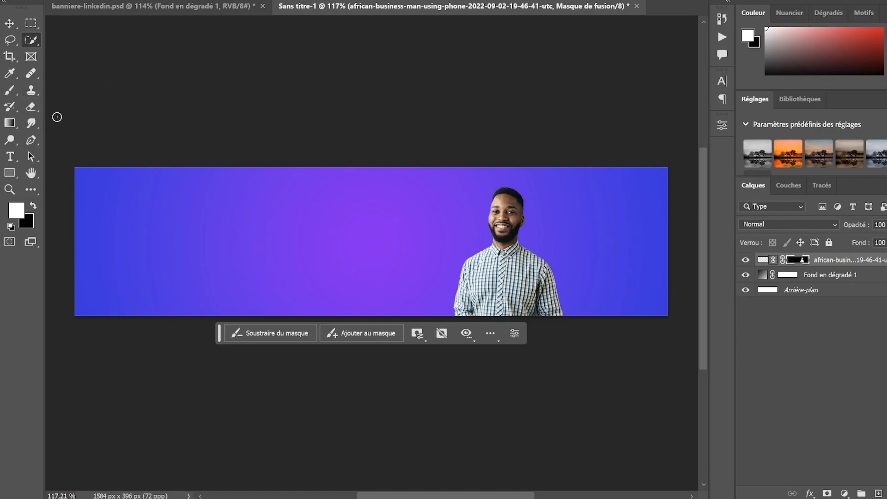
right_click(10, 40)
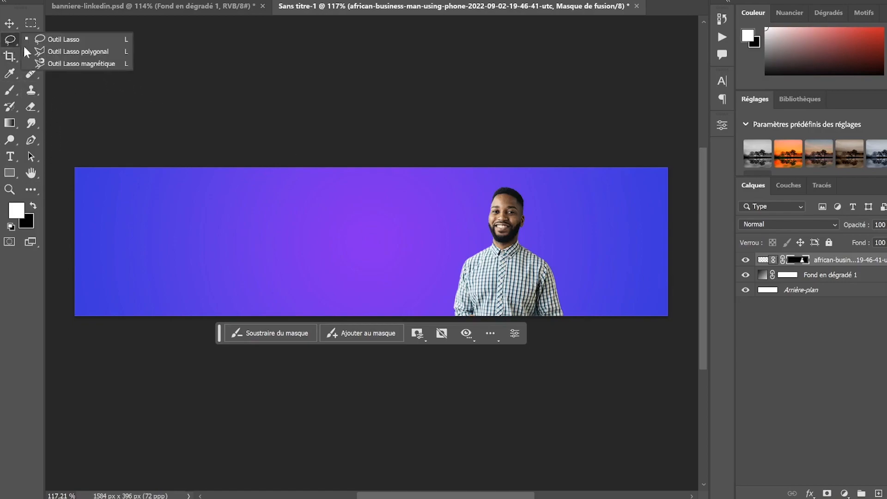
click(58, 40)
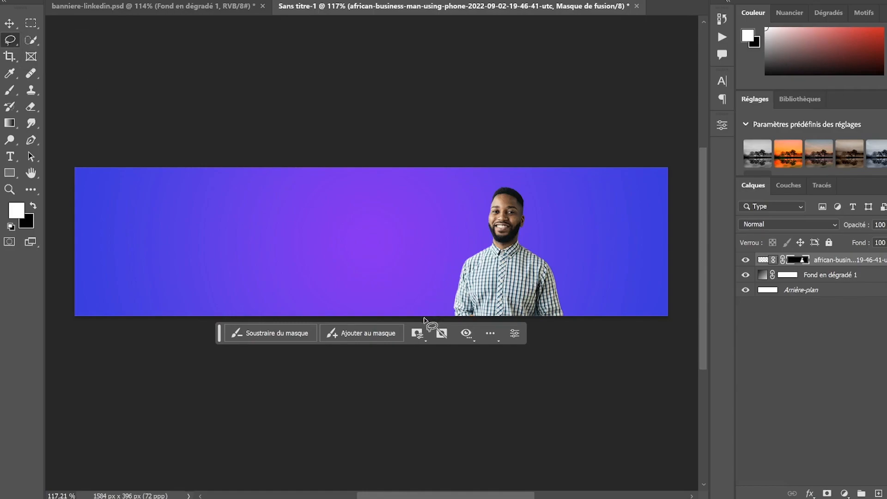
mouse_move(433, 316)
mouse_down()
mouse_move(468, 247)
mouse_move(532, 225)
mouse_move(606, 296)
mouse_move(651, 309)
mouse_move(670, 334)
mouse_up()
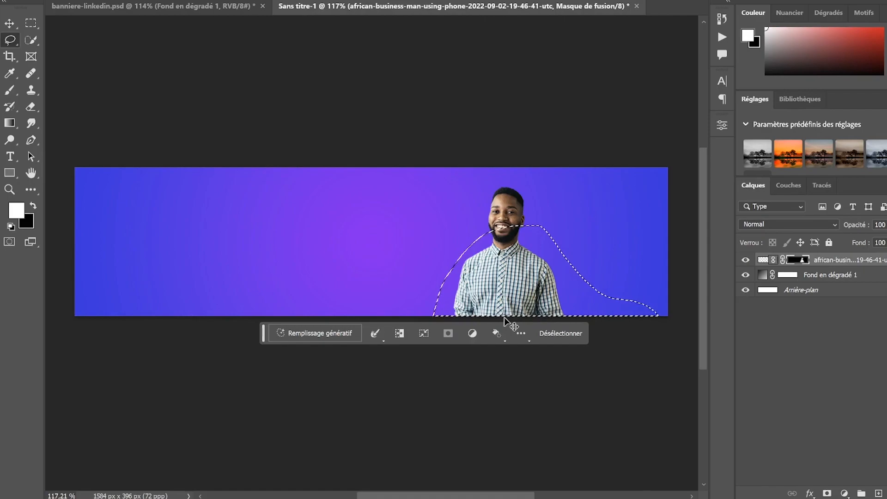
key(ctrl+d)
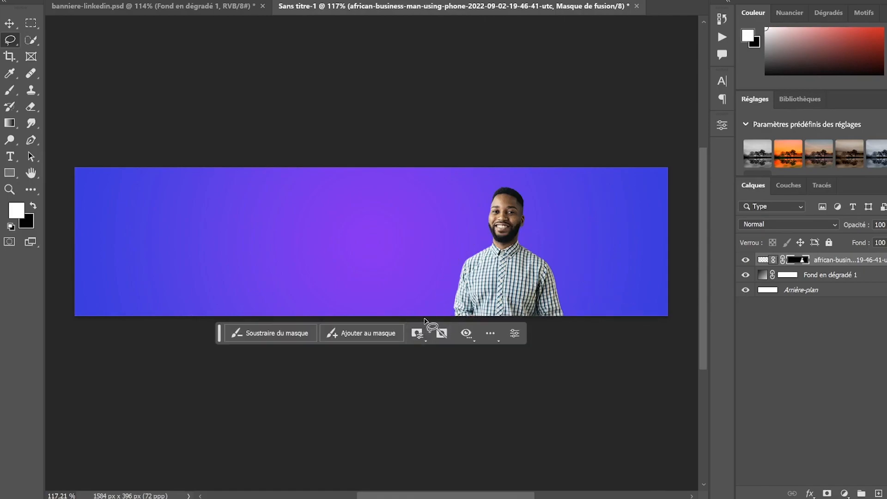
mouse_move(424, 318)
mouse_down()
mouse_move(454, 237)
mouse_move(561, 225)
mouse_move(645, 321)
mouse_up()
key(ctrl+d)
mouse_move(423, 316)
mouse_down()
mouse_move(498, 231)
mouse_move(651, 336)
mouse_up()
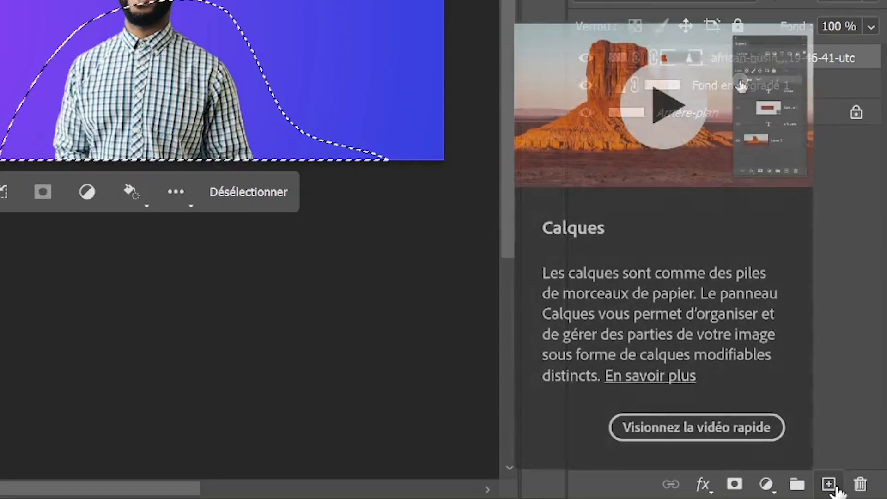
Step: Create a new layer and place it between the man's photo layer and the gradient fill layer
click(828, 484)
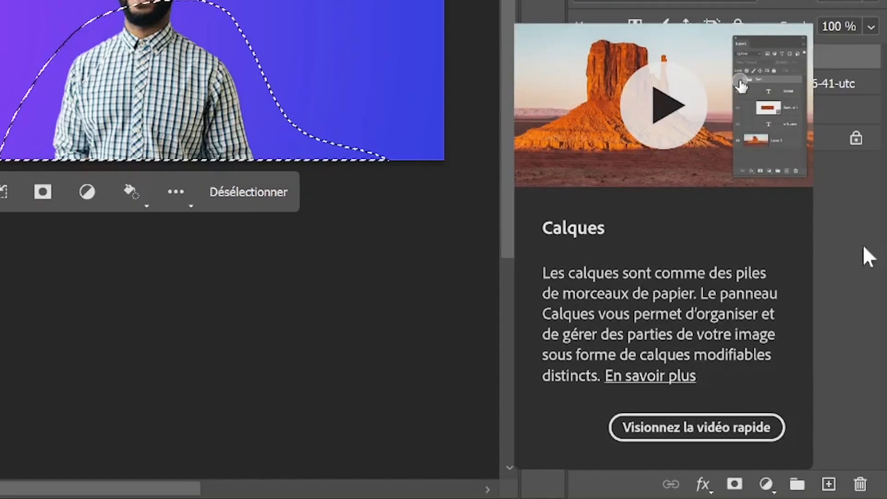
drag(857, 65, 843, 93)
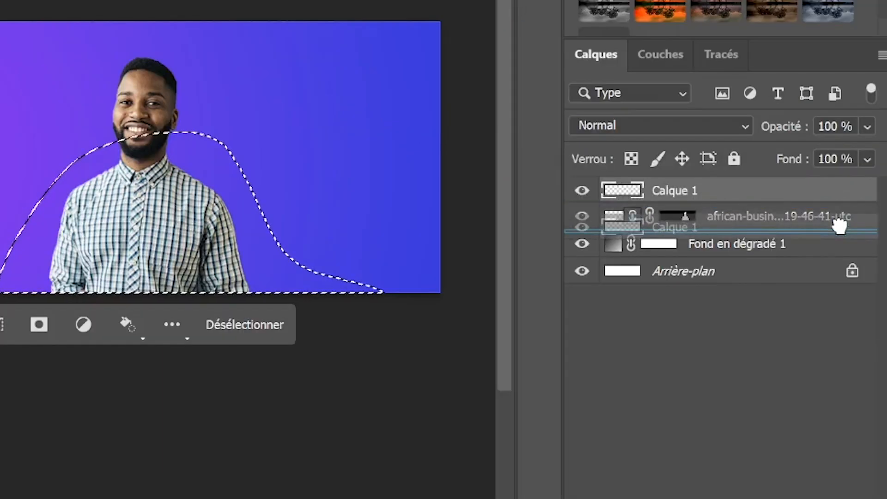
drag(839, 225, 841, 233)
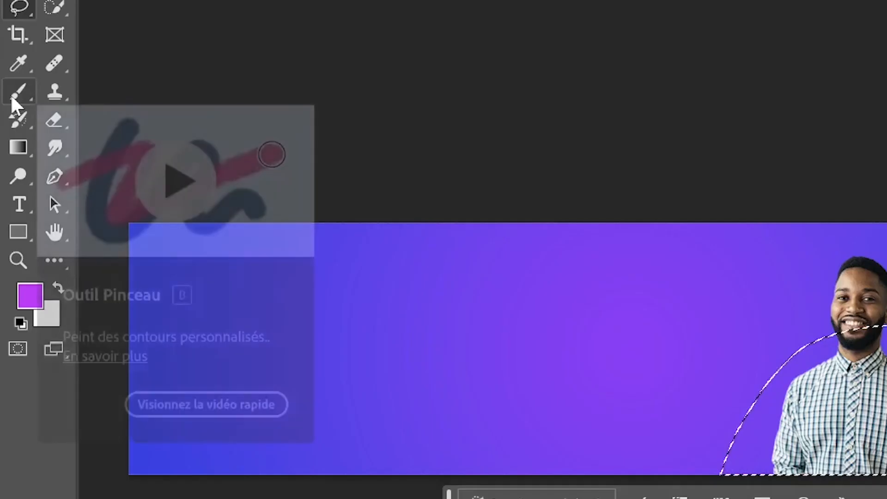
Step: Choose the Brush tool and set its foreground color to light blue, 07c8ff
click(14, 99)
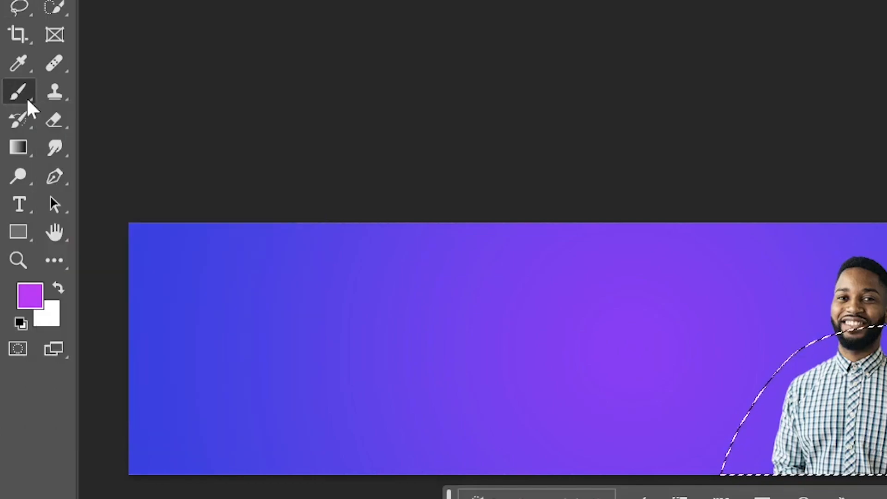
click(31, 295)
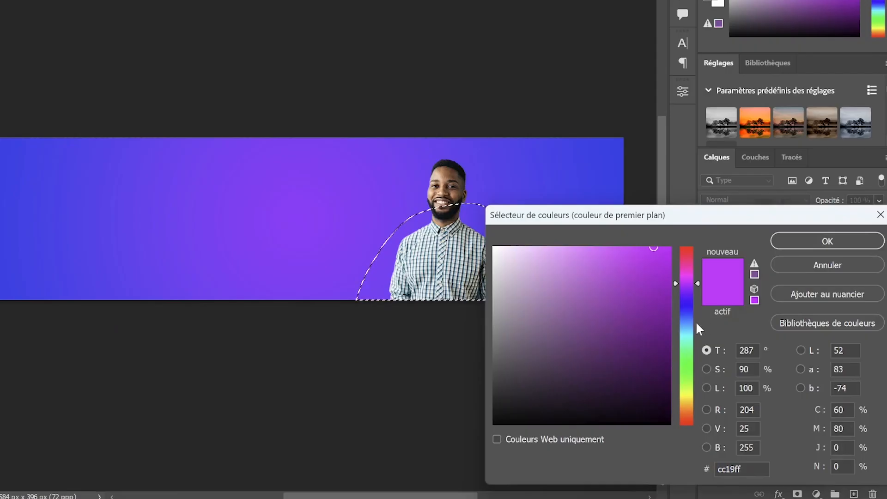
drag(689, 325, 688, 330)
drag(662, 249, 666, 244)
click(813, 241)
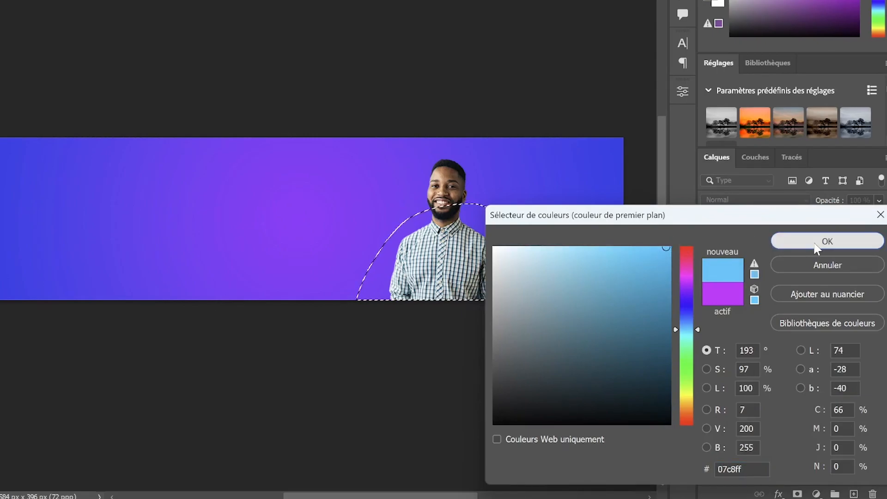
Step: Paint the whole selected blob behind the man light blue with the soft round brush, and deselect it
mouse_move(455, 203)
mouse_down()
mouse_move(358, 280)
mouse_move(508, 224)
mouse_move(387, 287)
mouse_move(506, 300)
mouse_move(587, 285)
mouse_move(444, 200)
mouse_up()
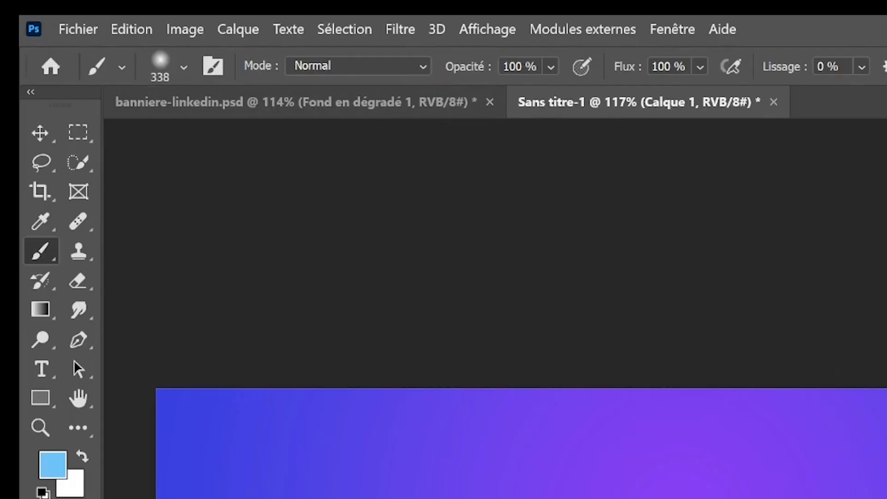
click(183, 67)
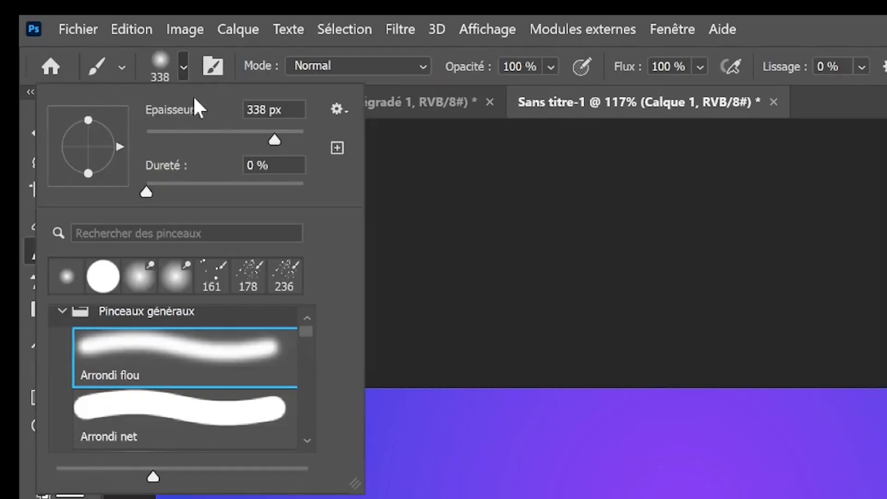
click(183, 68)
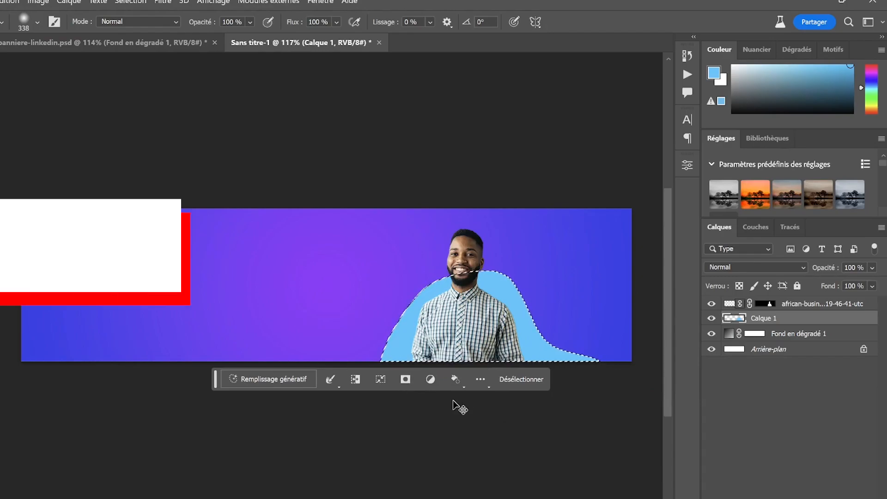
key(ctrl+d)
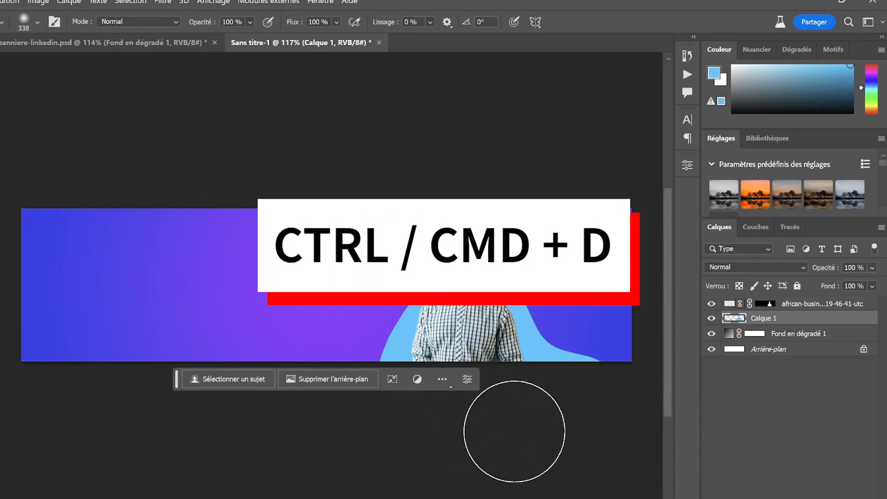
key(v)
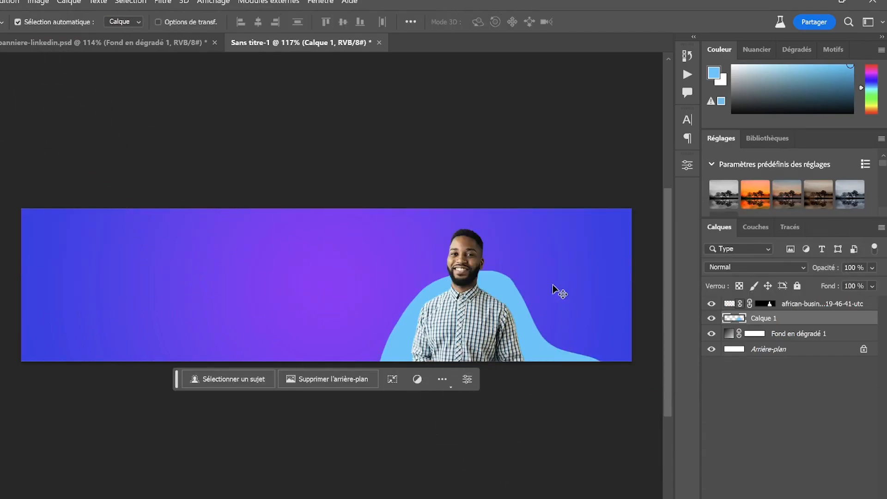
Step: Rename the blue shape's layer "forme bleue" and the man's photo layer "homme"
double_click(785, 319)
text(forme bleue)
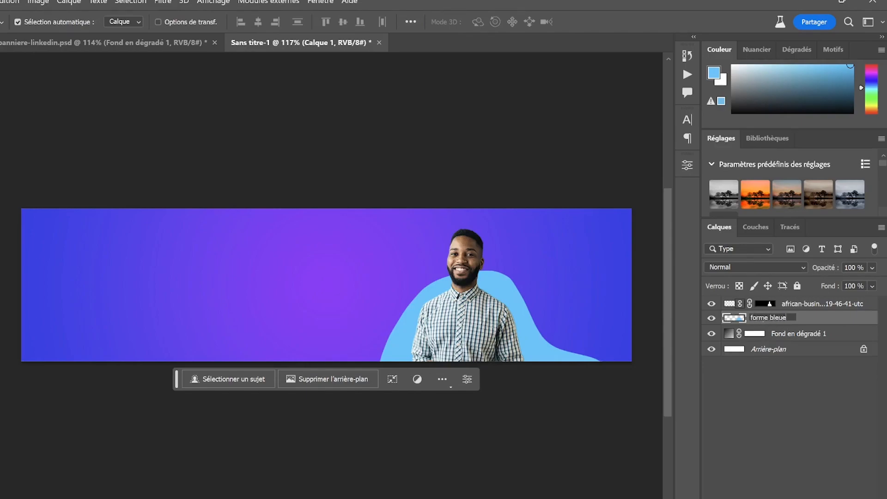
key(Return)
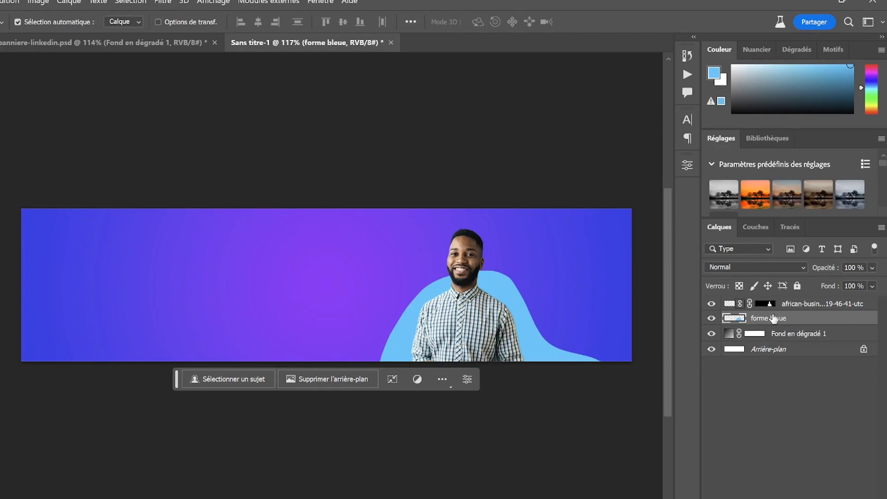
double_click(817, 303)
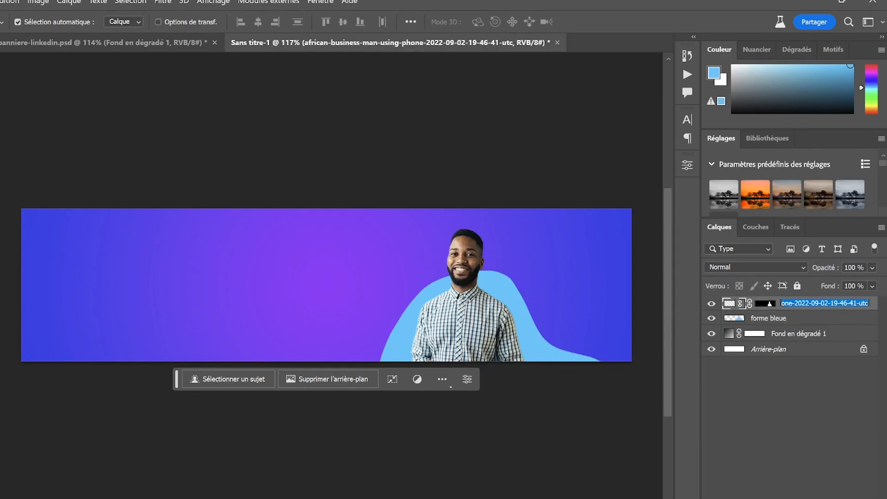
text(h)
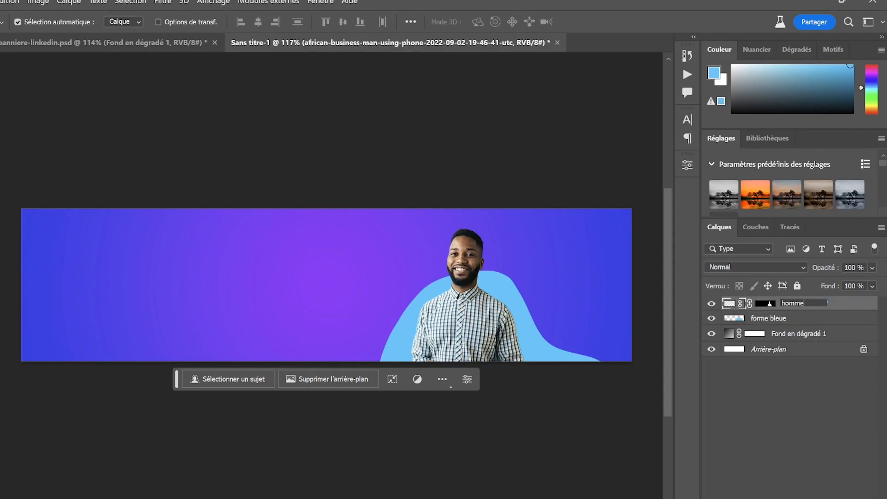
text(omme)
key(Return)
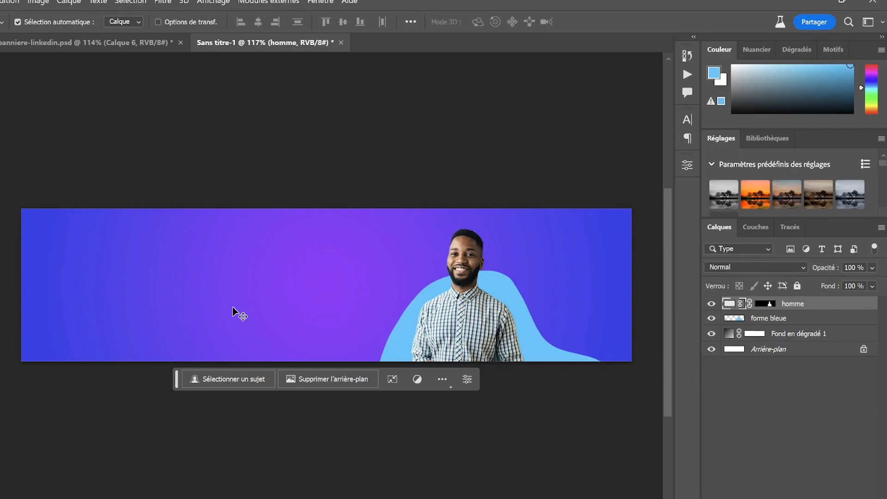
Step: Place the codioful-formerly-gradienta-m_7p45JfXQo-unsplash image in the banner, scale it to about 18.9 %, and move it to the middle
click(7, 2)
click(42, 246)
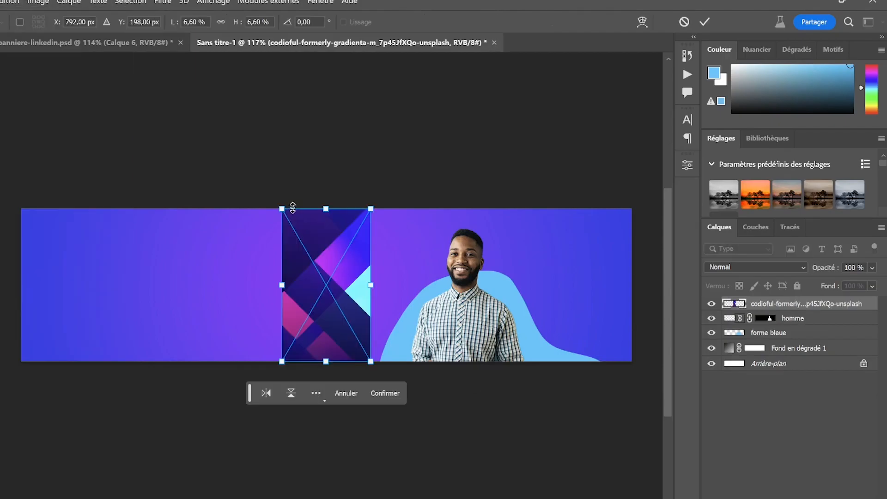
drag(370, 208, 560, 75)
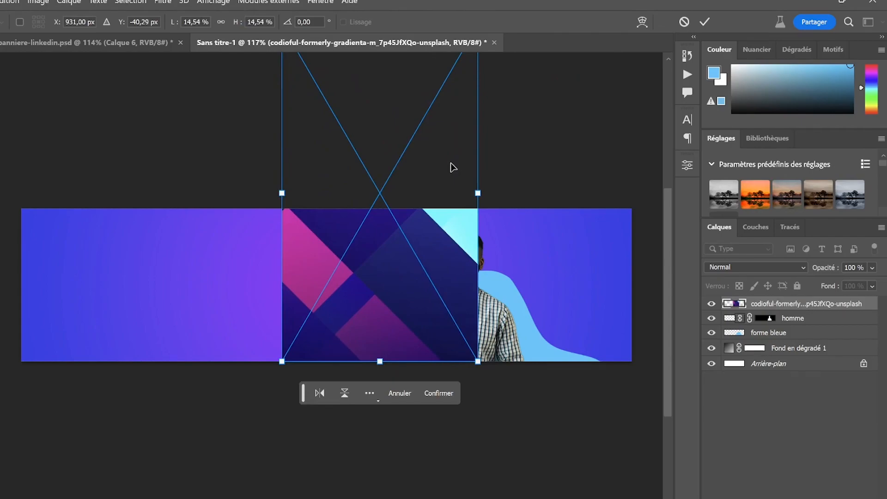
mouse_move(281, 193)
mouse_down()
mouse_move(103, 198)
mouse_move(197, 210)
mouse_move(276, 201)
mouse_up()
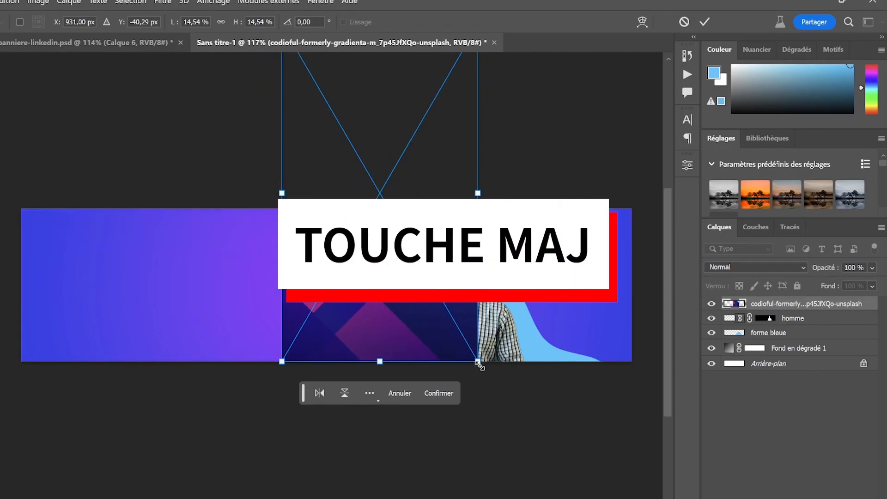
drag(480, 364, 538, 464)
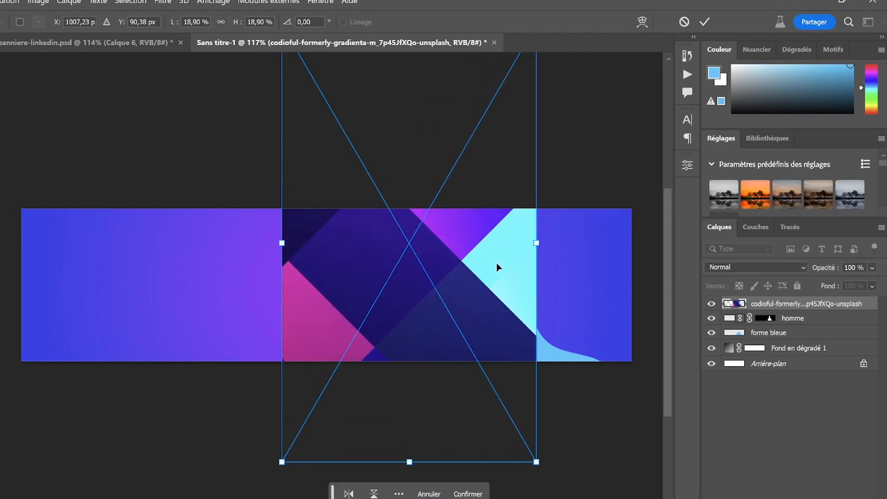
drag(489, 246, 401, 303)
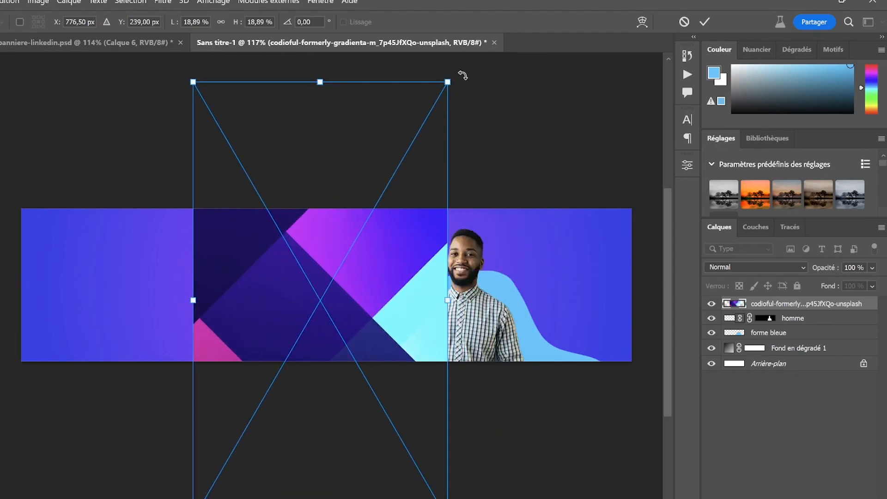
Step: Rotate the placed geometric image 90°, scale it to about 27.1 % to cover most of the banner, and apply the transformation
drag(462, 75, 539, 418)
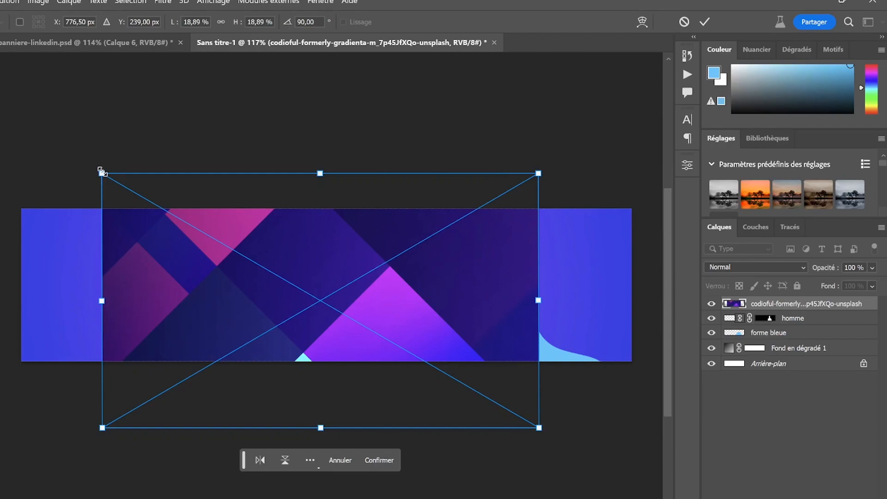
drag(102, 172, 9, 119)
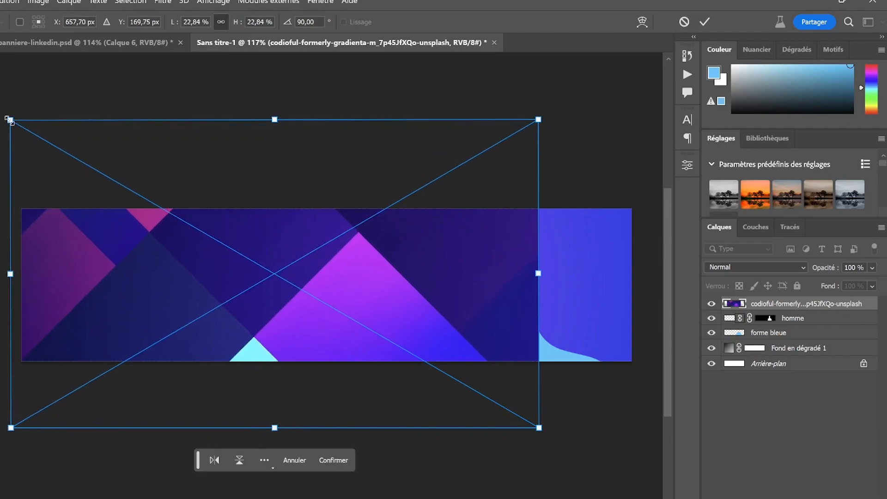
drag(538, 427, 637, 487)
drag(548, 402, 572, 368)
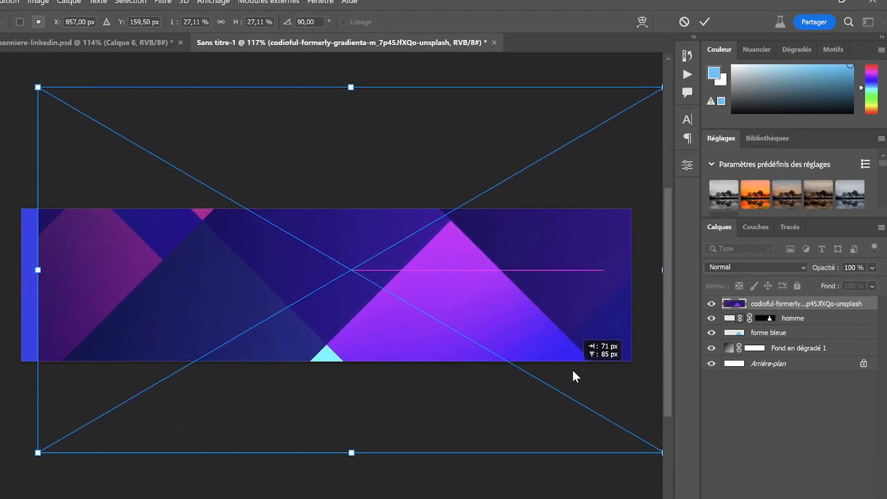
click(703, 21)
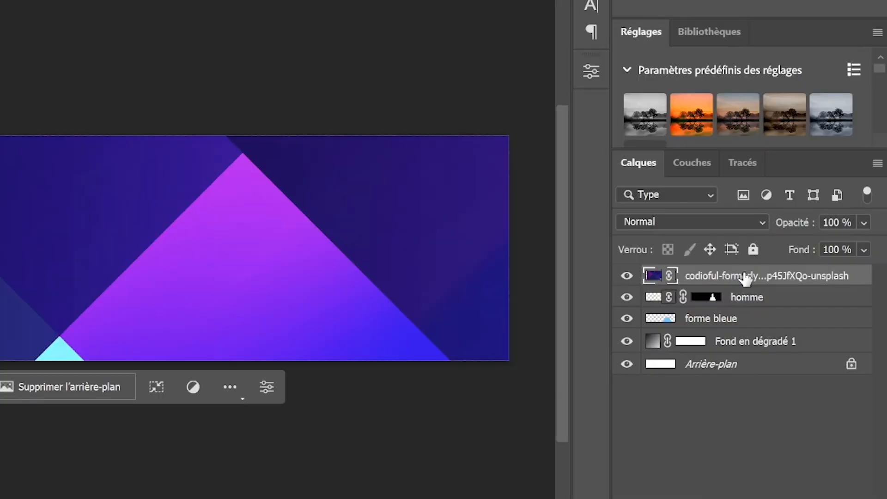
Step: Move the geometric image layer beneath "forme bleue" and set its blending mode to Lumière tamisée
drag(794, 307, 791, 320)
drag(745, 299, 749, 328)
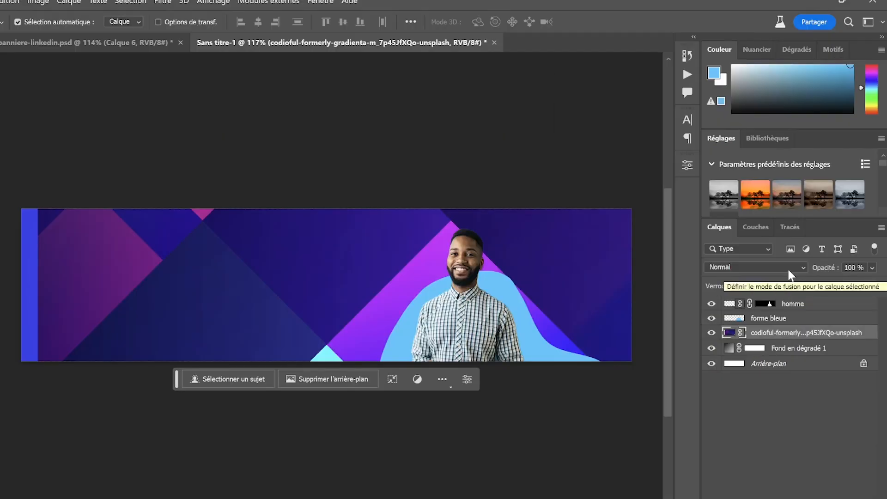
click(670, 222)
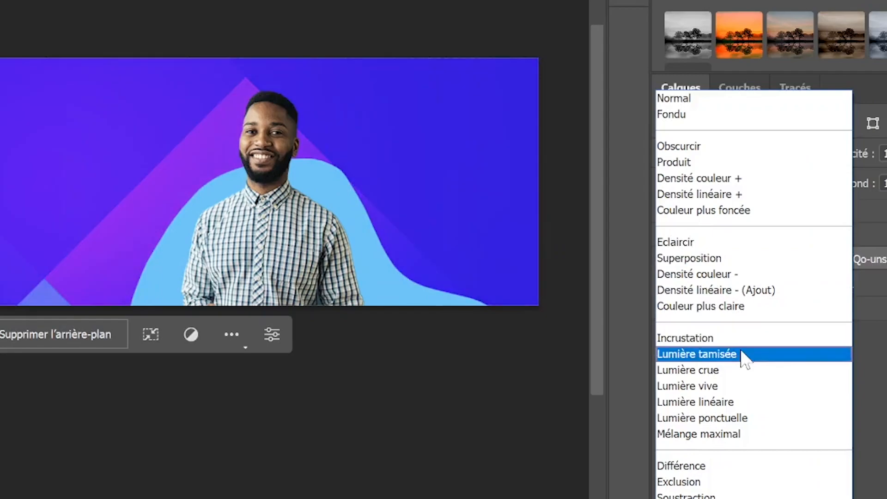
click(740, 354)
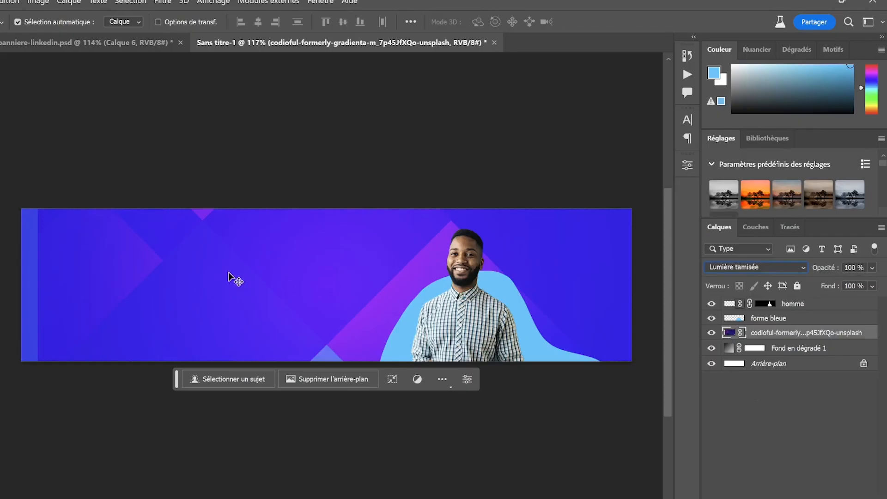
Step: Lower the geometric image layer's opacity to 43 % and reposition it so the pink-violet shape sits in the banner's upper-left area
drag(234, 277, 192, 268)
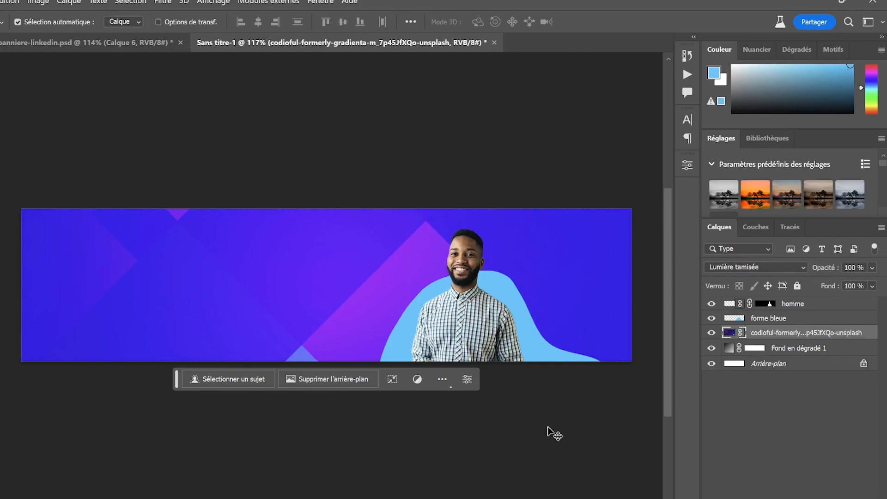
click(871, 268)
drag(861, 282, 854, 282)
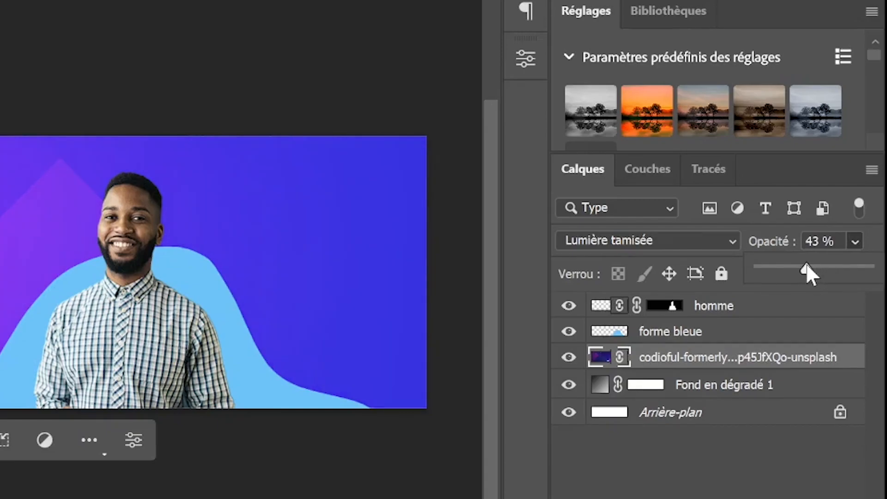
click(822, 359)
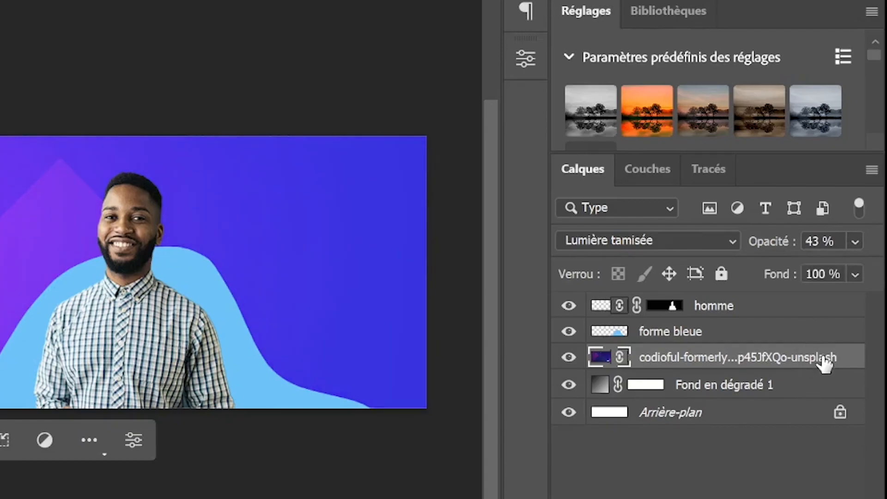
drag(60, 263, 27, 242)
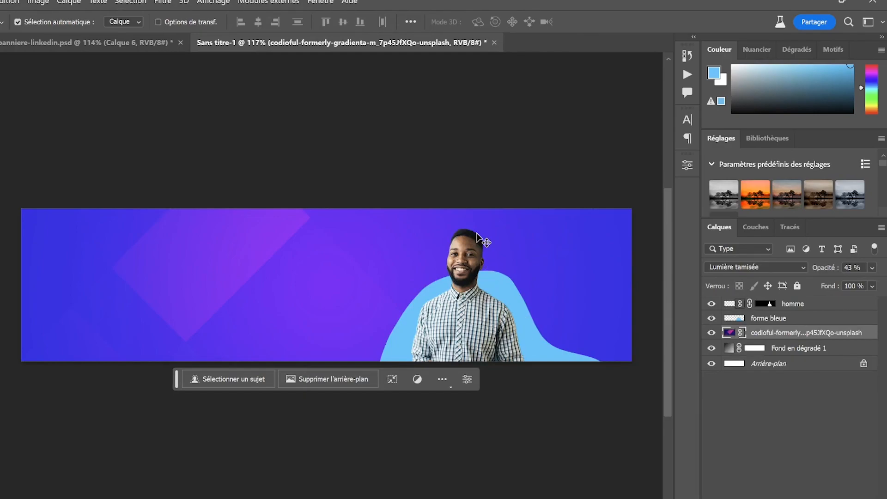
Step: Duplicate the "homme" layer and convert the copy to a smart object
scroll(485, 273, up, 5)
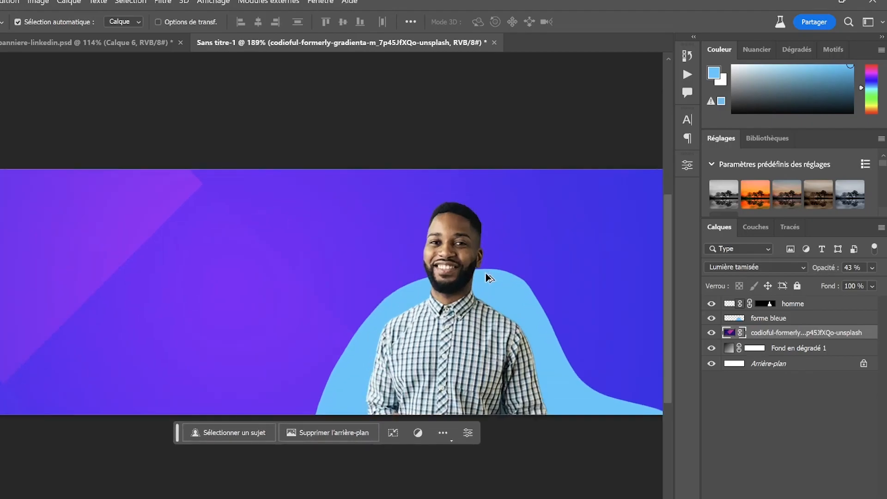
scroll(482, 286, down, 2)
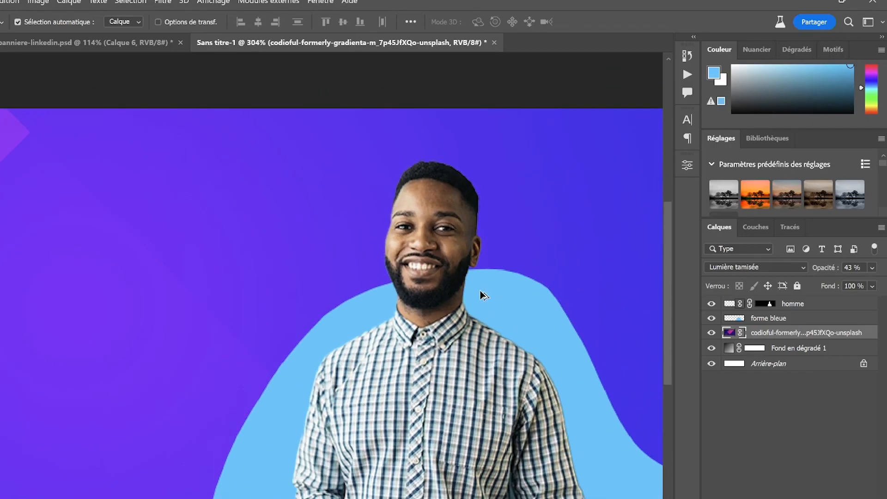
click(821, 306)
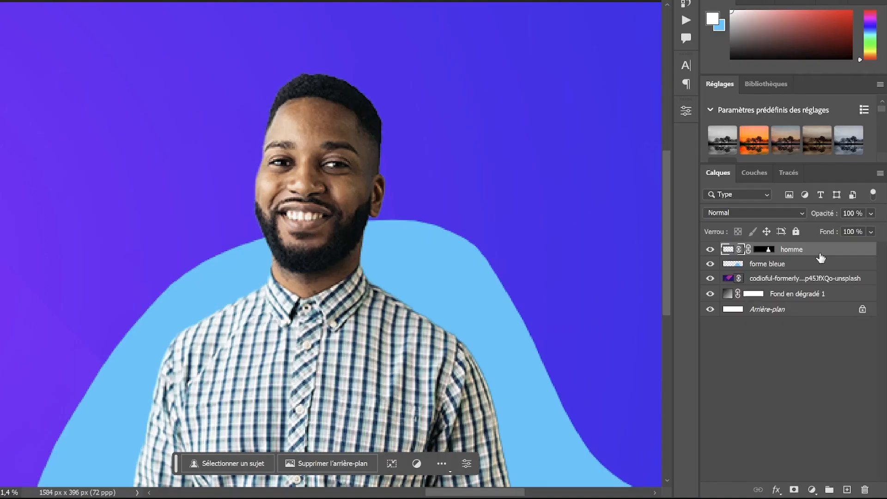
key(ctrl+j)
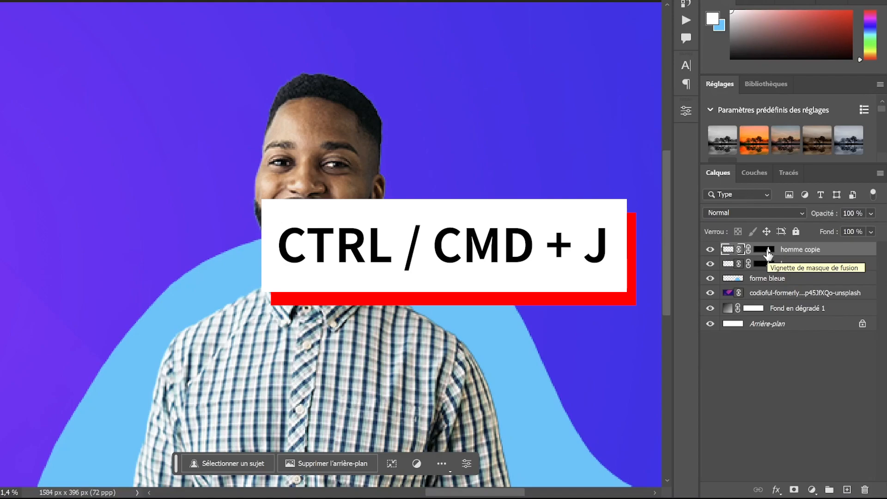
right_click(827, 250)
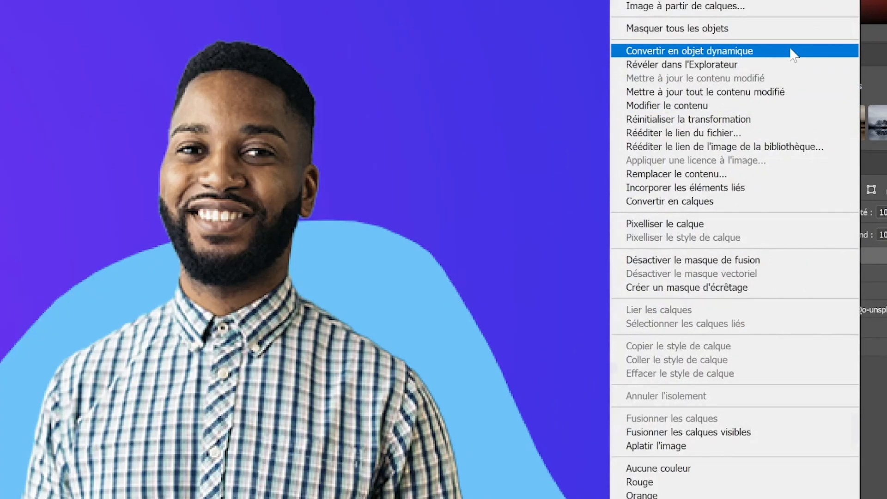
click(791, 52)
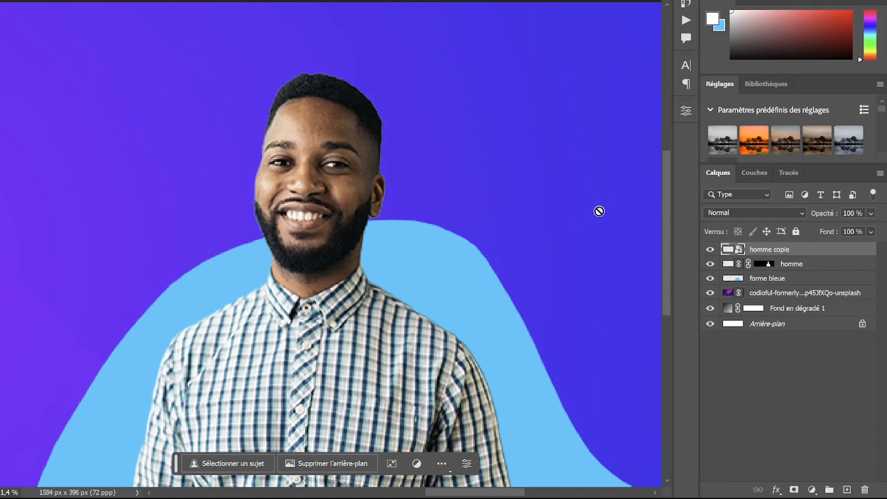
Step: Invert the colours of "homme copie" with the Négatif adjustment and set its blending mode to Lumière vive
click(95, 6)
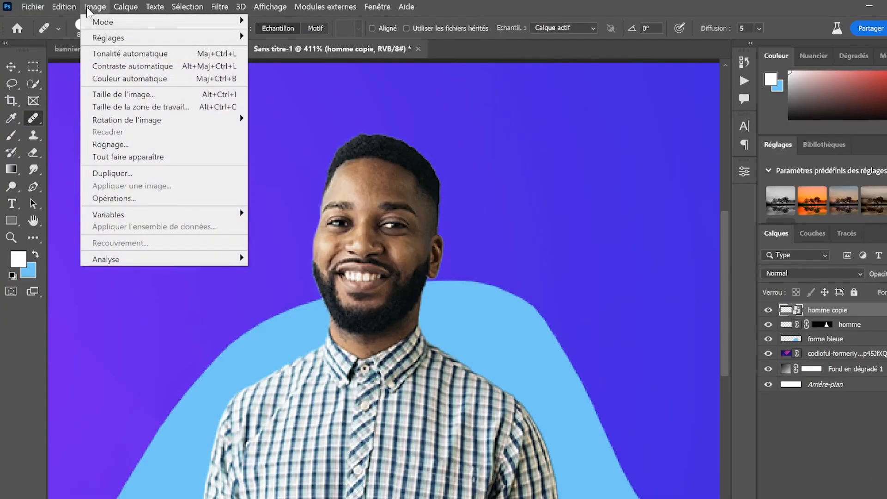
mouse_move(125, 39)
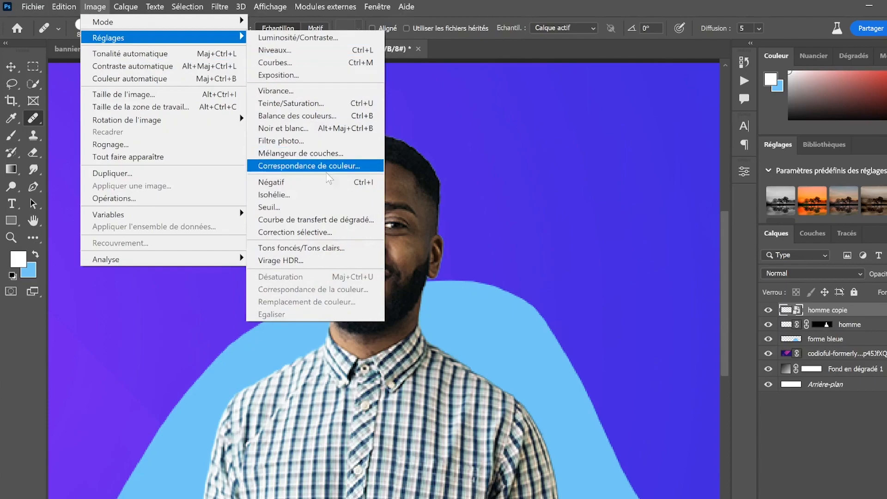
click(326, 182)
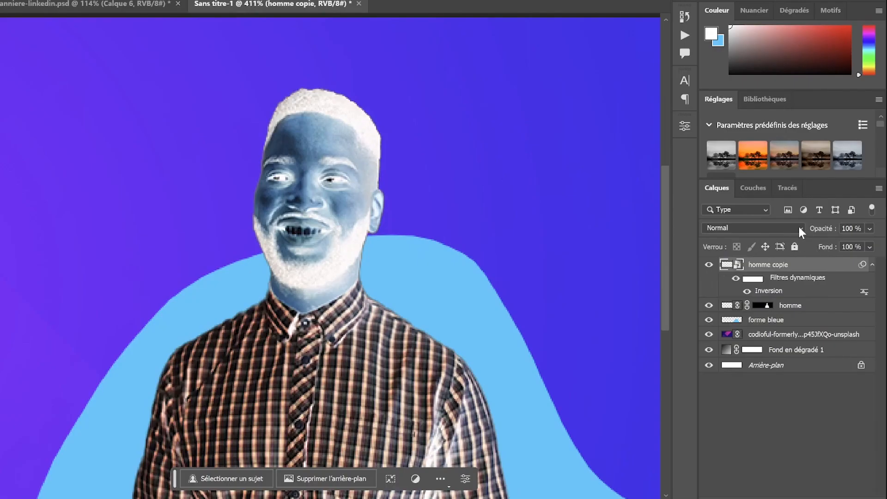
click(860, 275)
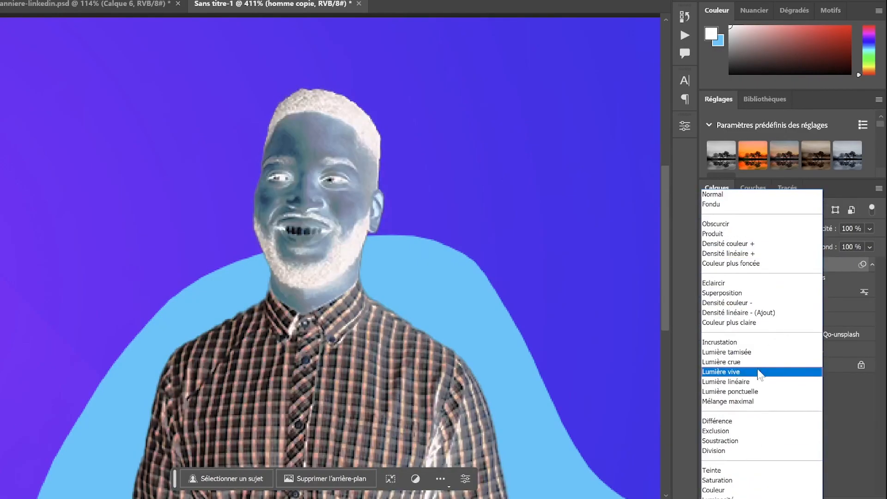
click(757, 372)
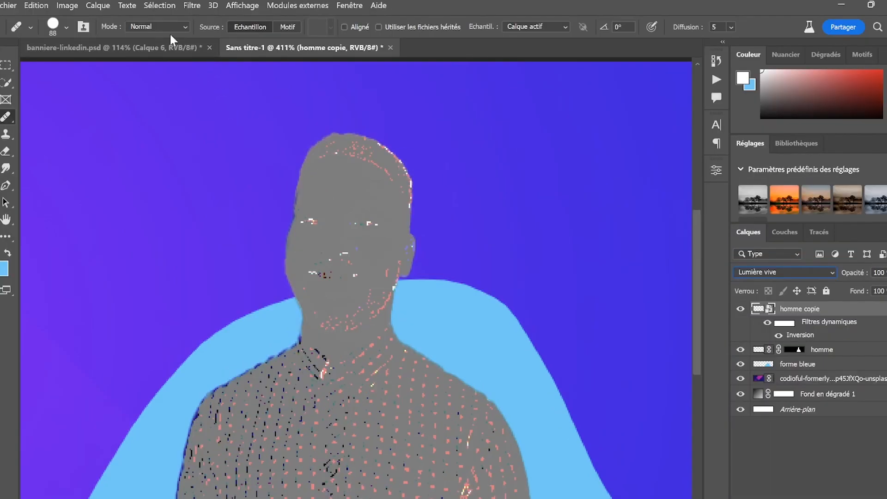
Step: Apply the Passe-haut filter to "homme copie" with a radius of 2,9 pixels
click(191, 6)
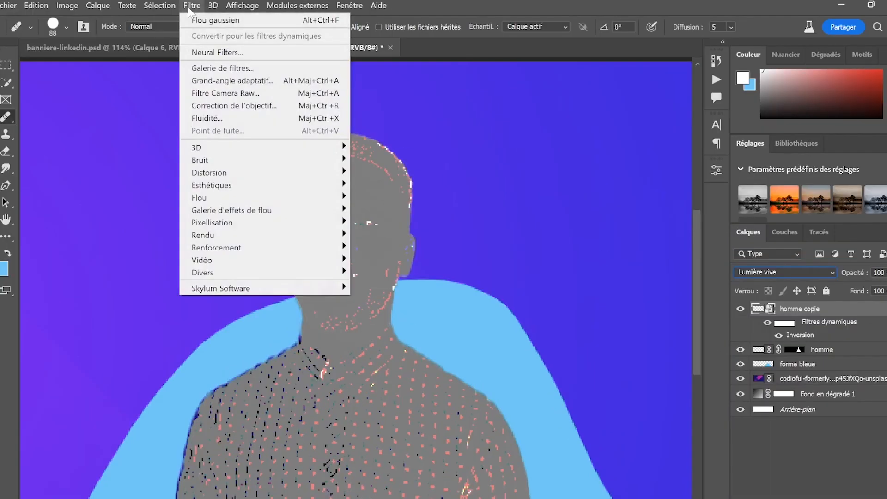
mouse_move(272, 277)
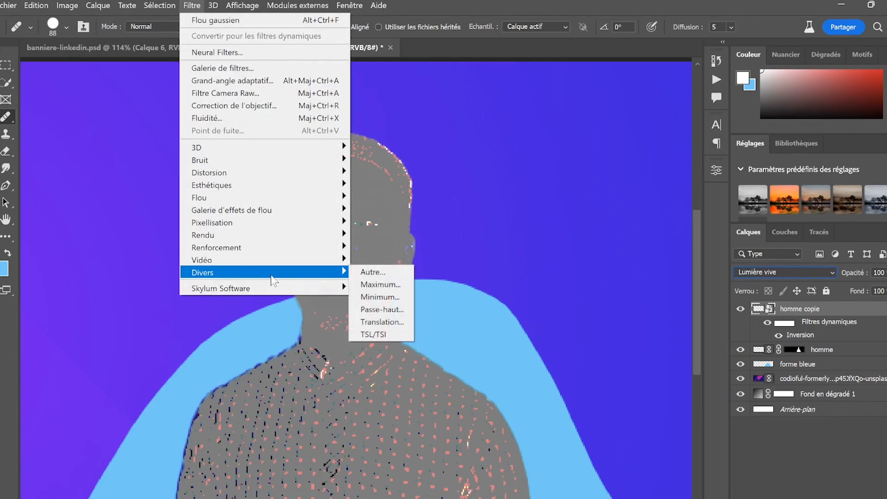
click(389, 309)
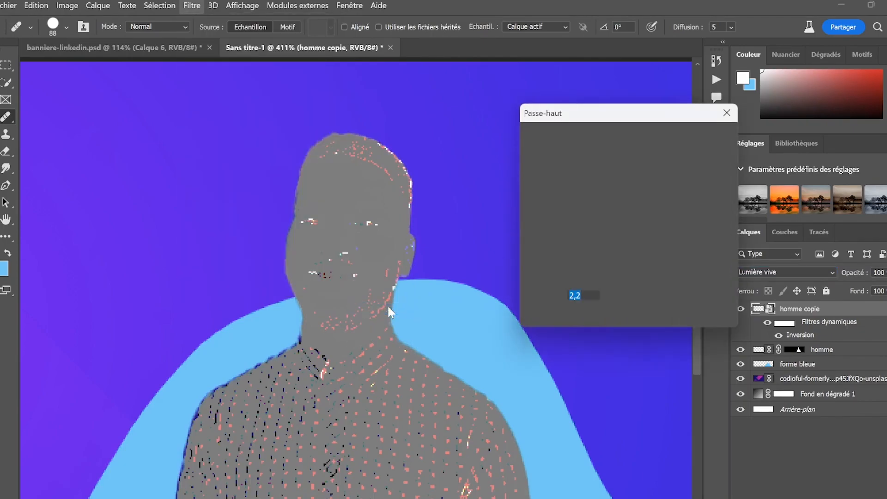
mouse_move(544, 319)
mouse_down()
mouse_move(553, 319)
mouse_move(544, 317)
mouse_up()
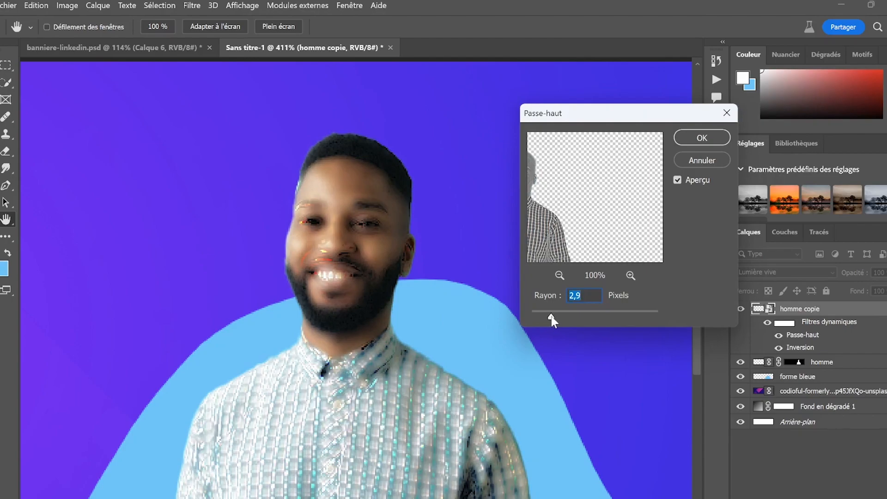
click(702, 138)
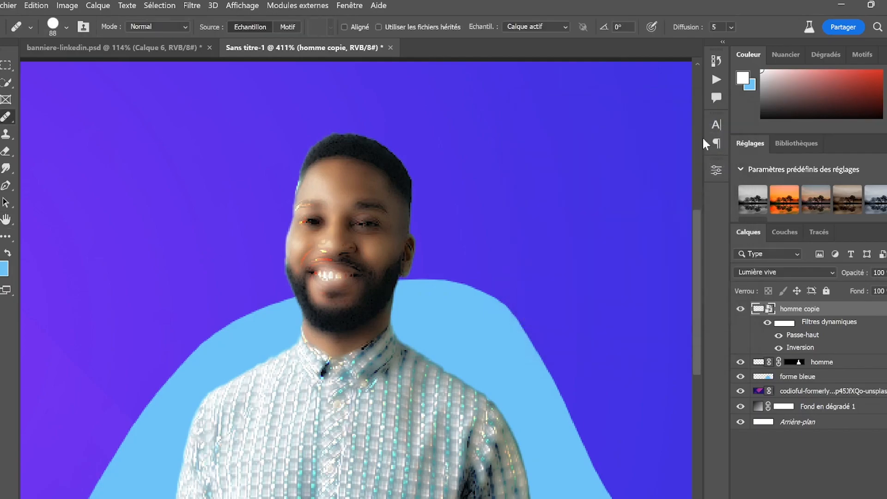
Step: Apply a Flou gaussien filter with a radius of 0,9 pixels to "homme copie"
click(192, 5)
mouse_move(231, 198)
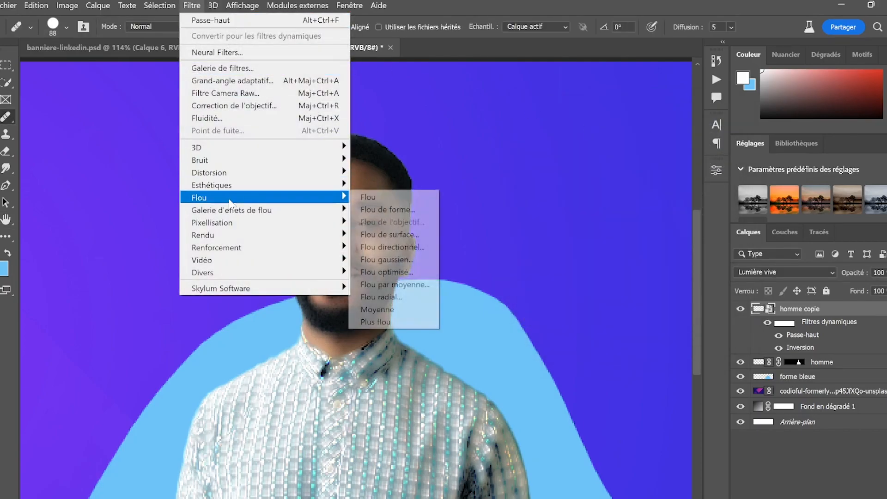
click(385, 260)
drag(653, 327, 656, 328)
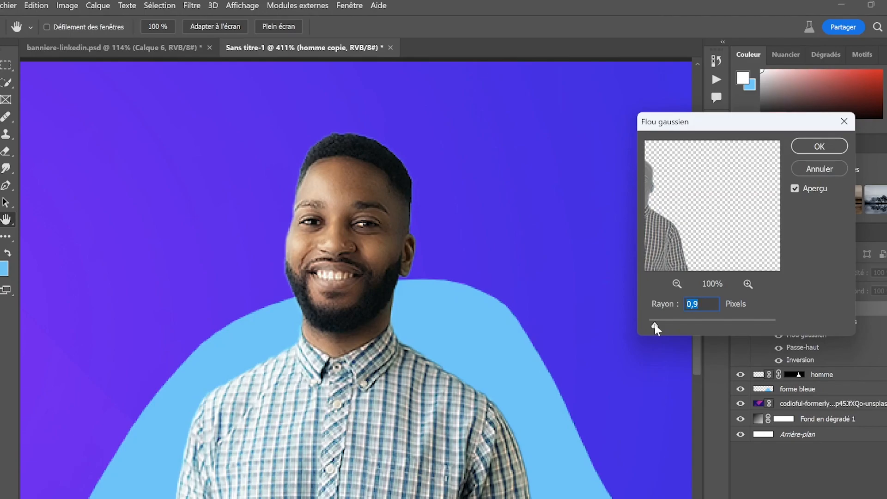
click(816, 151)
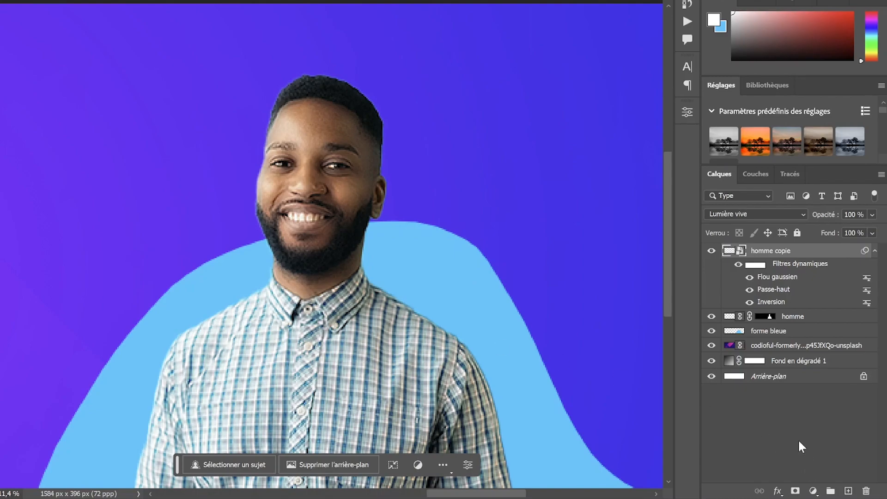
Step: Add a black layer mask to "homme copie" and paint white over the facial skin with a soft 26 px brush at 0 % hardness
alt+click(795, 492)
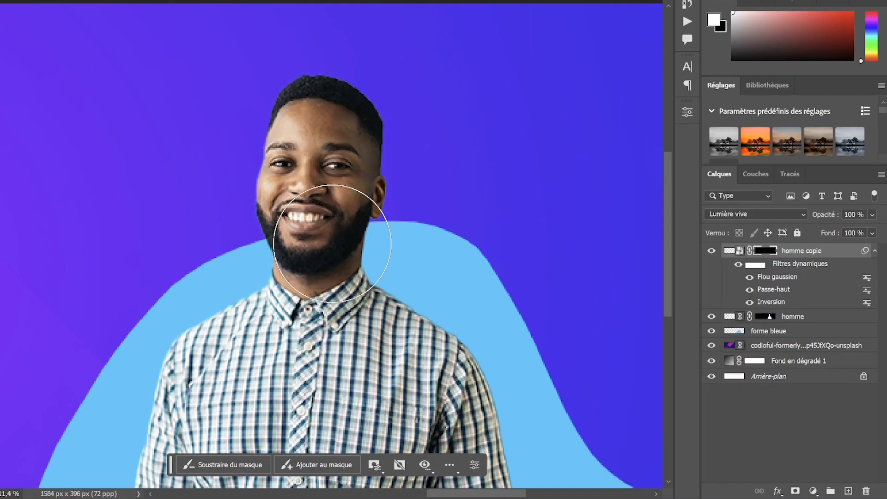
click(874, 250)
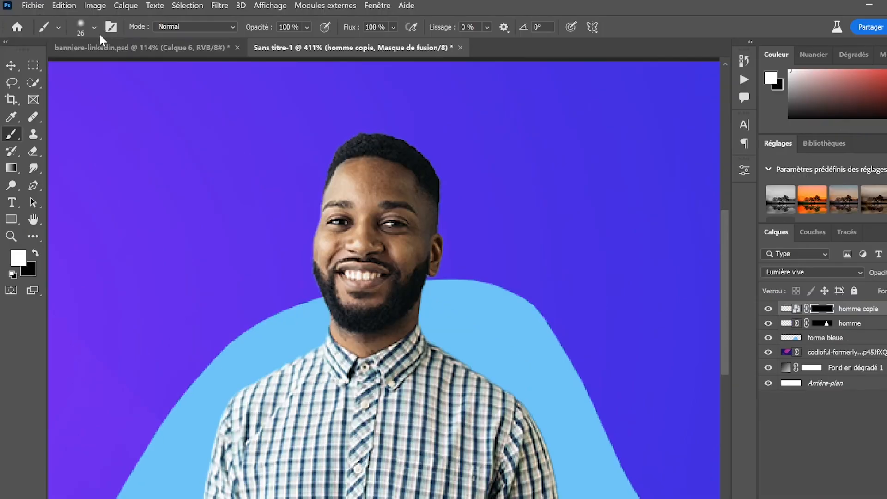
click(93, 28)
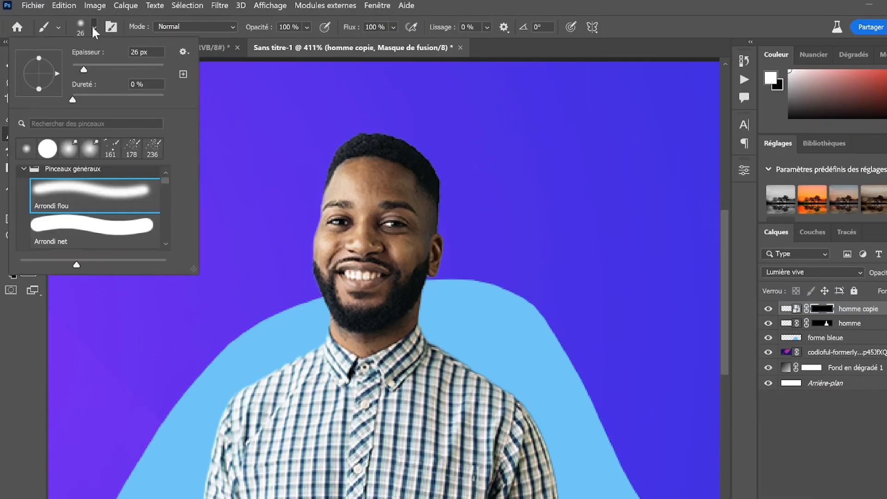
click(93, 28)
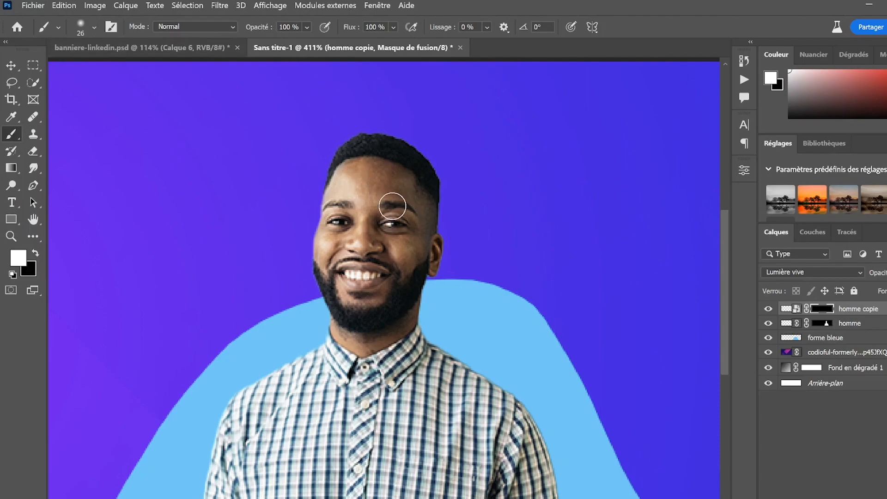
scroll(383, 196, up, 4)
scroll(378, 189, down, 2)
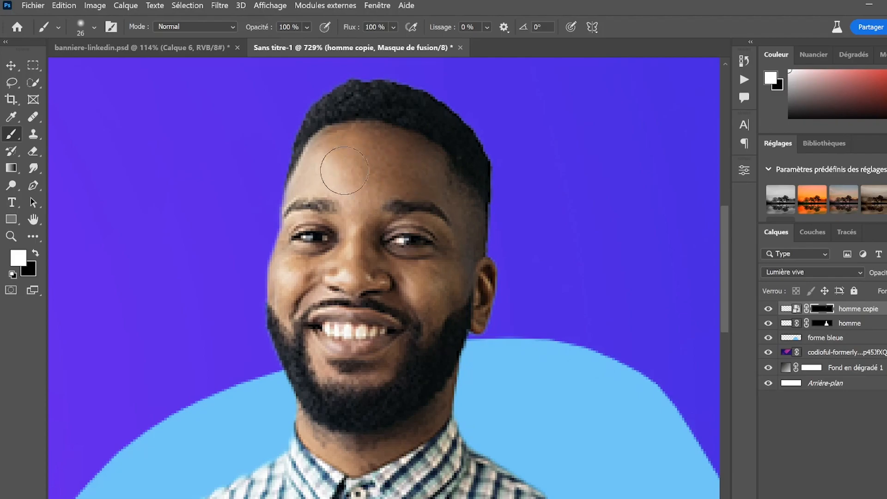
scroll(375, 172, down, 3)
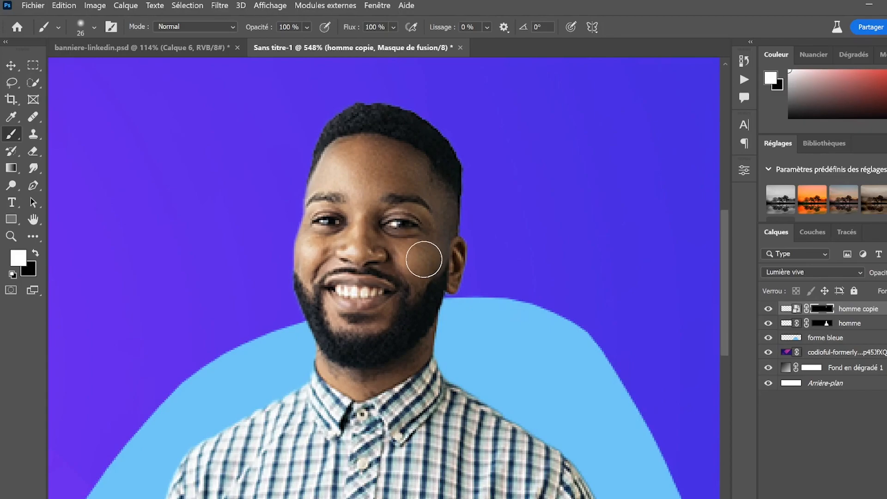
scroll(432, 185, down, 3)
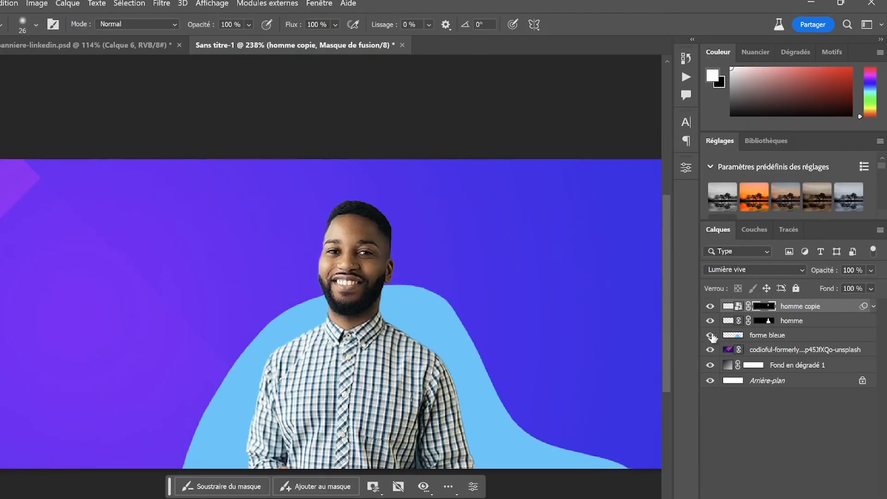
Step: Compare the face with "homme copie" hidden and shown, and reduce that layer's opacity to soften the skin smoothing
click(709, 306)
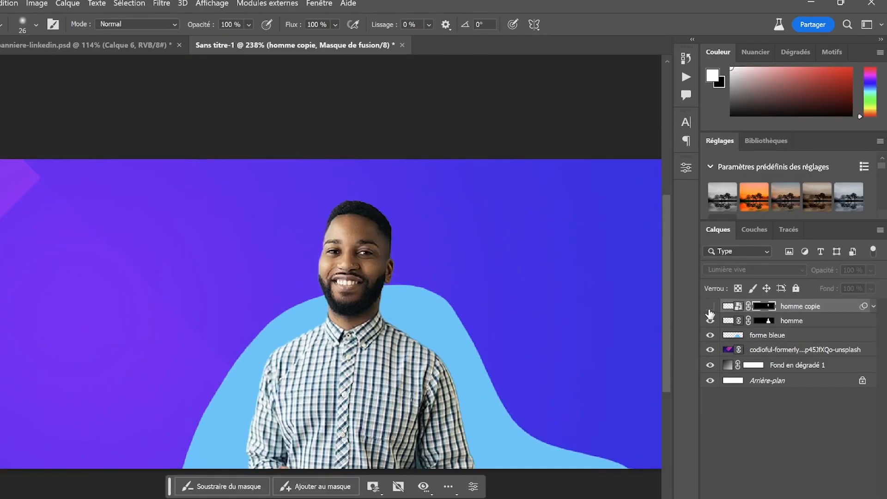
click(710, 307)
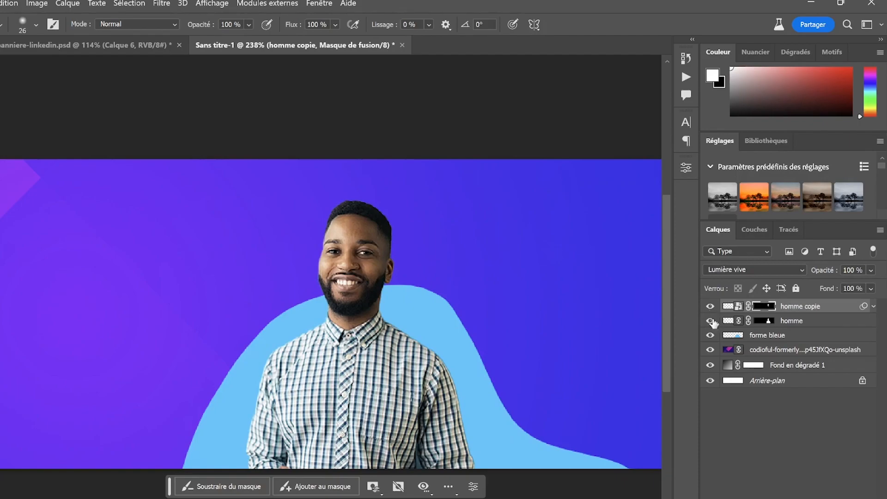
click(842, 310)
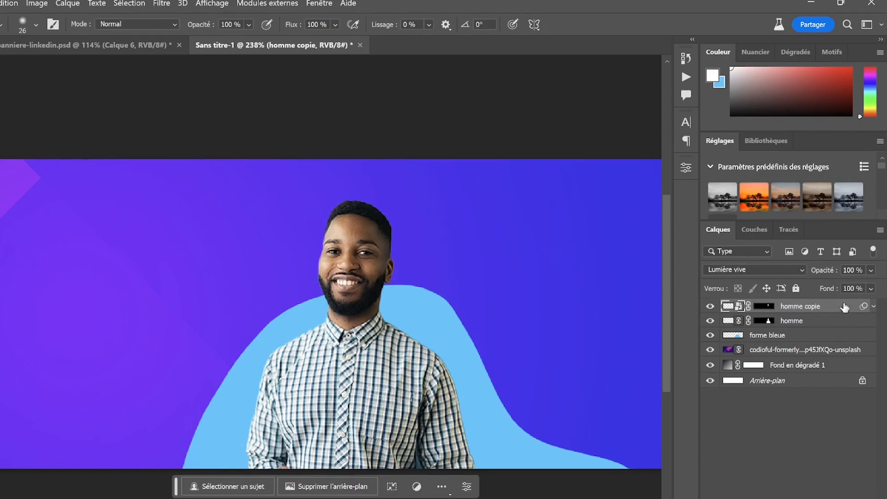
click(870, 270)
drag(876, 283, 861, 286)
Step: Group the "homme copie" and "homme" layers and name the group "Homme"
click(805, 308)
shift+click(804, 323)
key(ctrl+g)
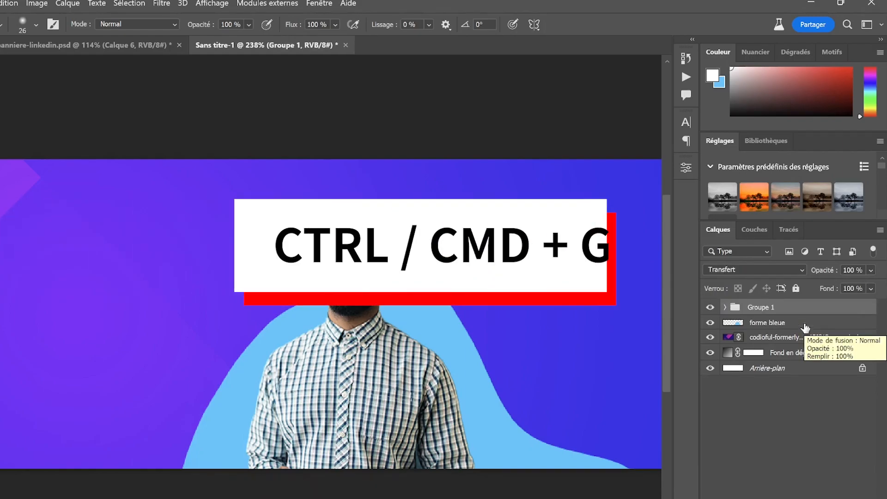
double_click(768, 310)
text(Homme)
key(Return)
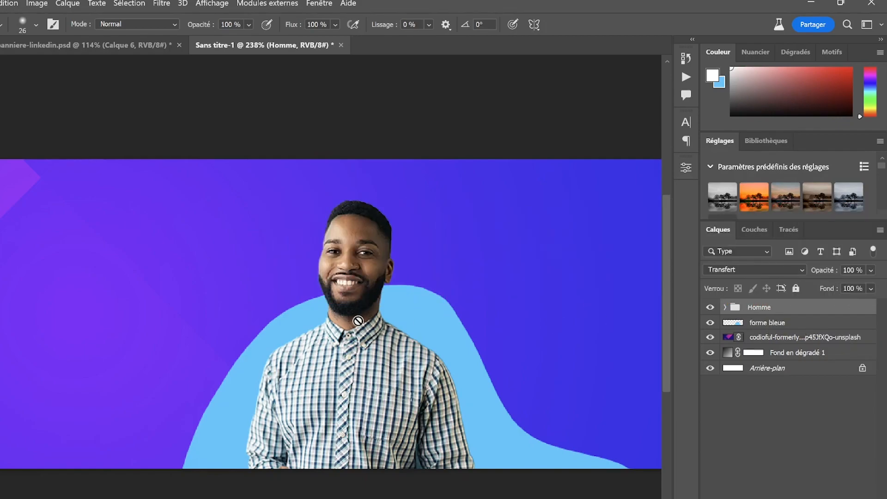
Step: Examine the finished banner in banniere-linkedin.psd as a reference for the title, and return to the banner in progress
key(v)
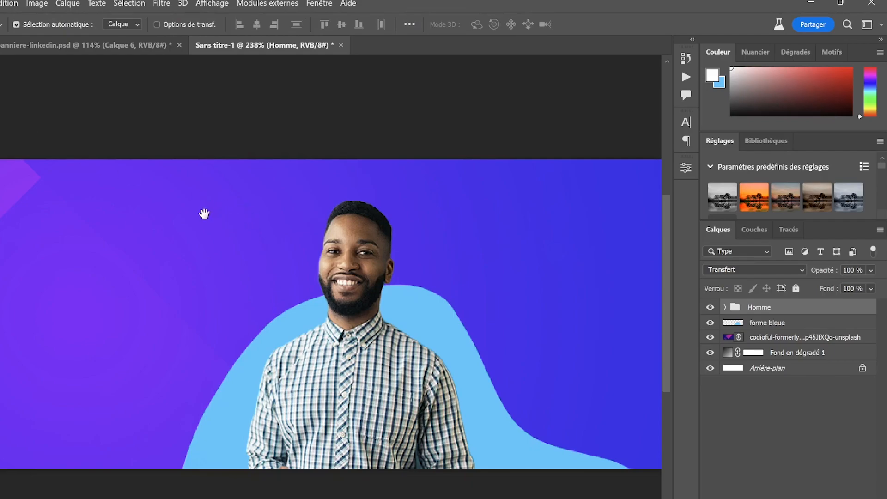
scroll(204, 212, down, 3)
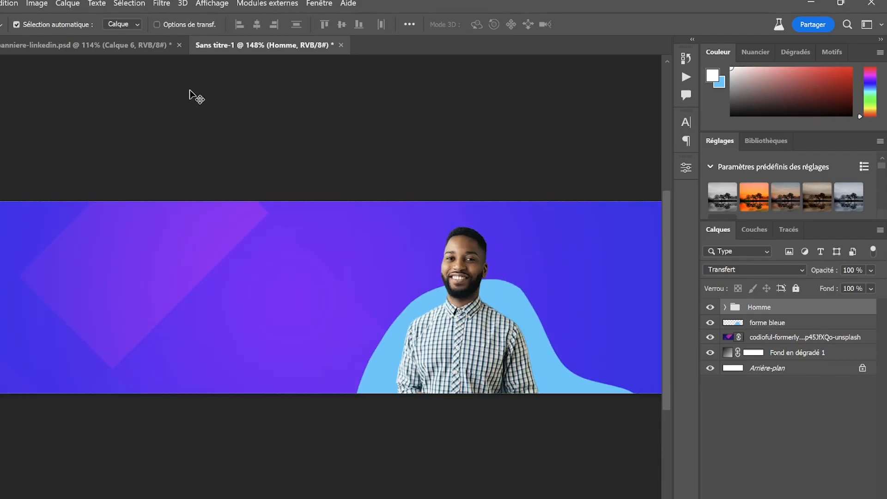
click(161, 45)
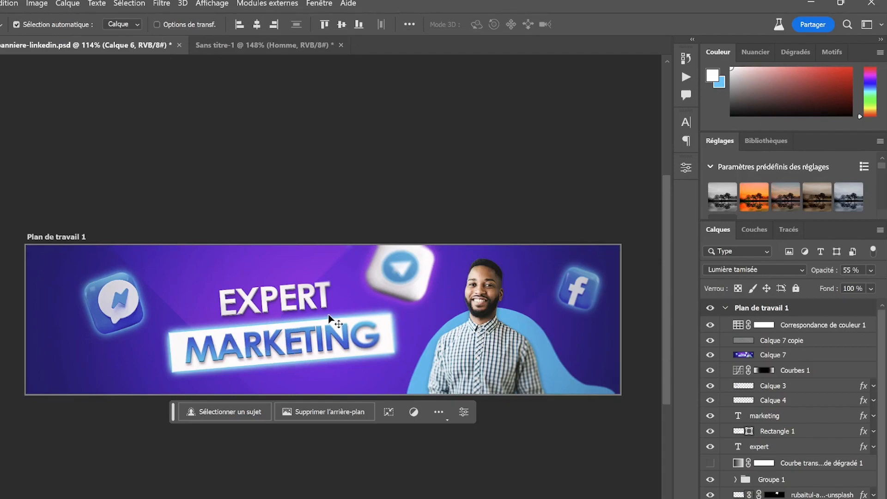
click(274, 50)
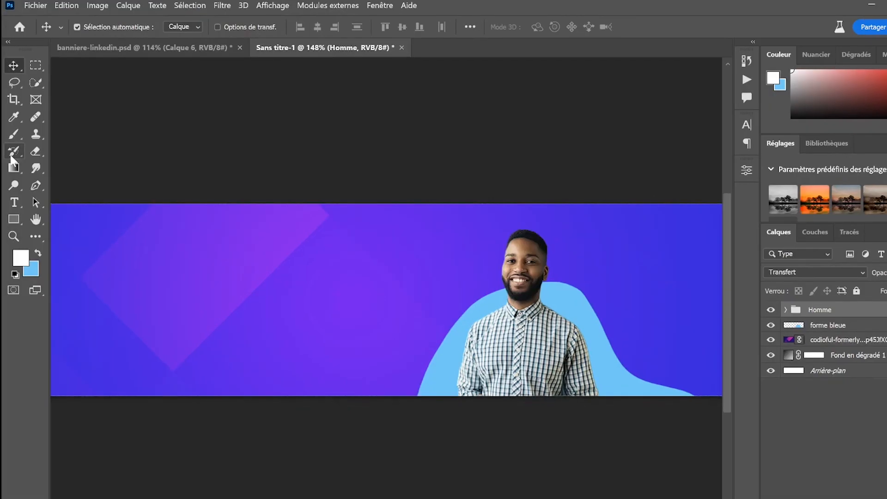
Step: Add the white text "EXPERT" in Century Gothic Bold on the empty area beside the man
click(15, 203)
click(270, 276)
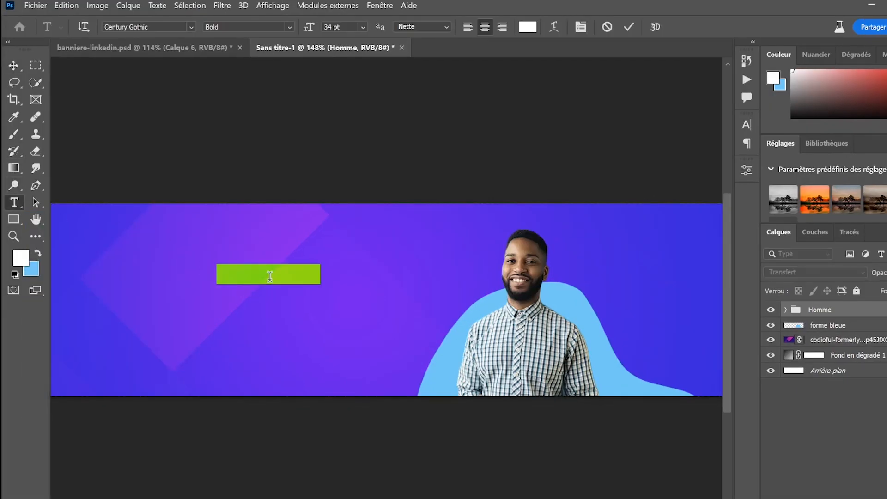
text(EXPERT)
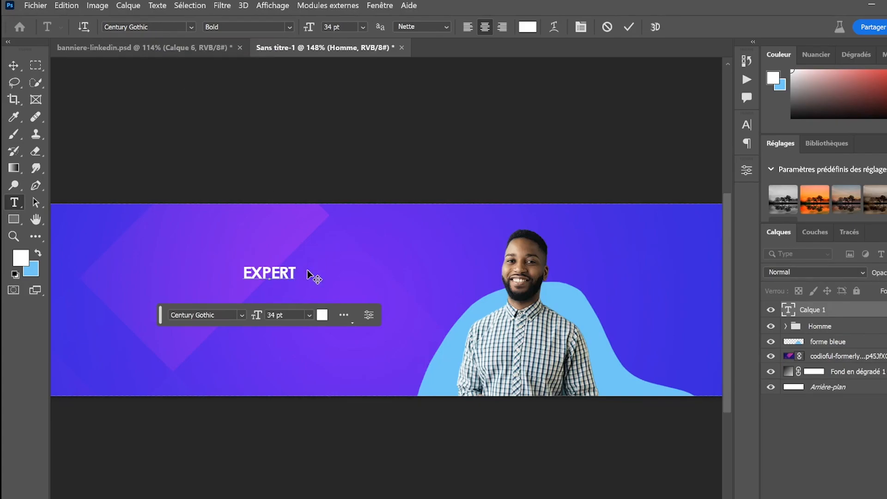
Step: Set the "EXPERT" text size to 69 pt and move the word slightly down and to the right
double_click(277, 272)
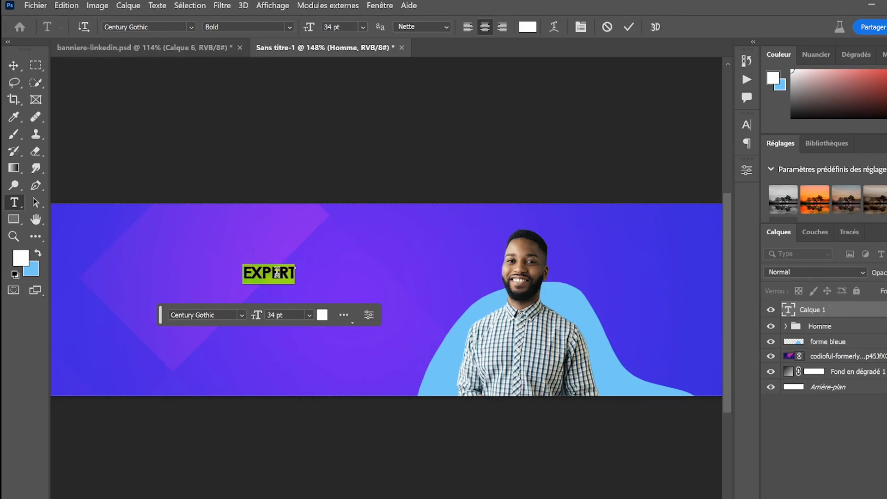
drag(309, 32, 333, 28)
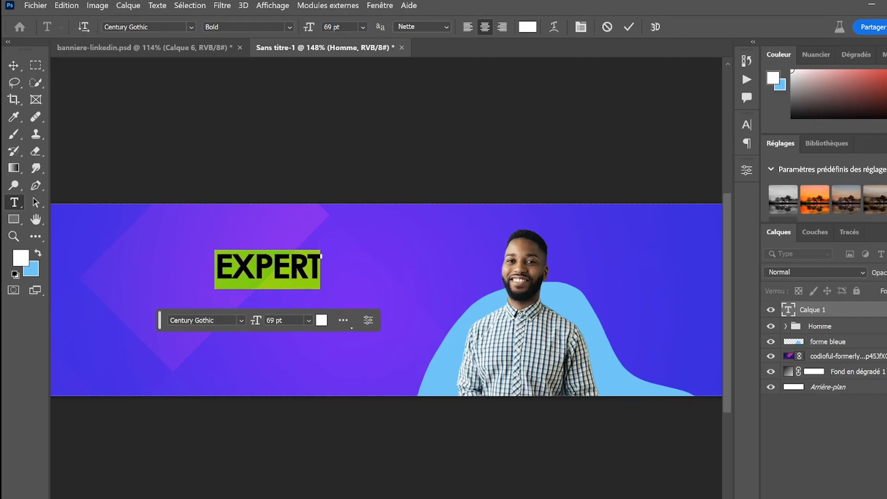
click(629, 28)
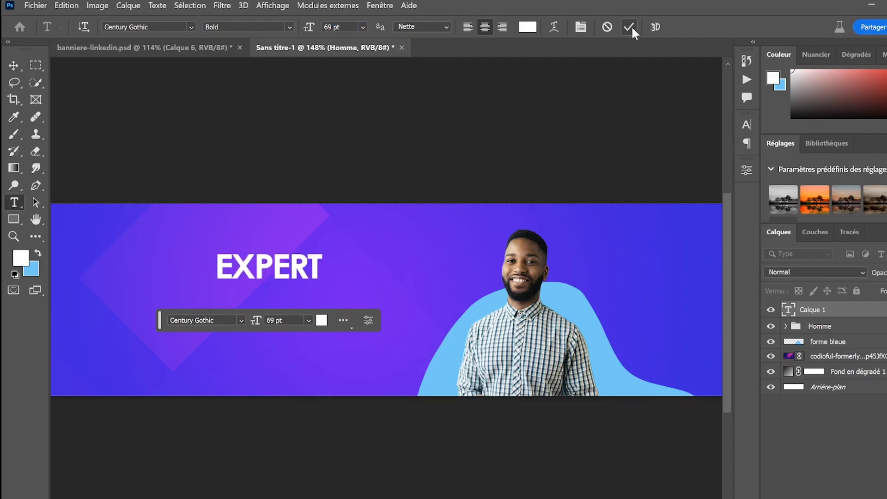
click(20, 68)
drag(269, 268, 279, 278)
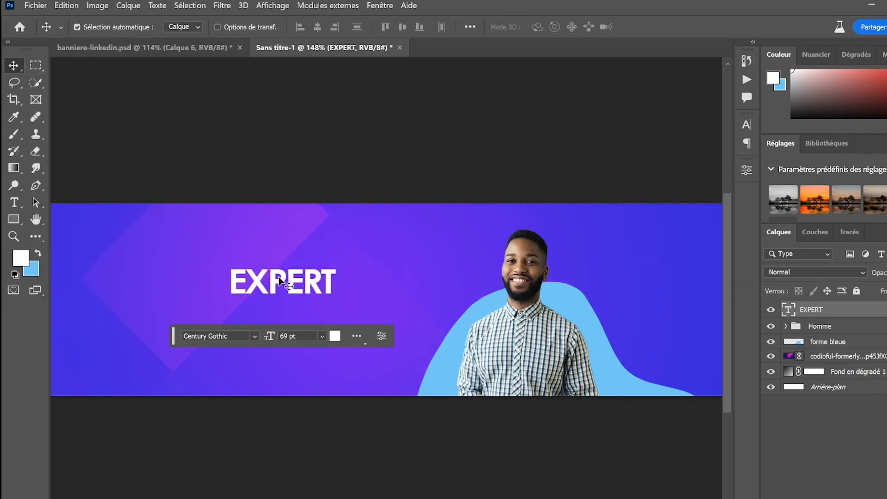
Step: Add an Incrustation en dégradé effect to the "EXPERT" text layer and open its gradient for editing
right_click(843, 316)
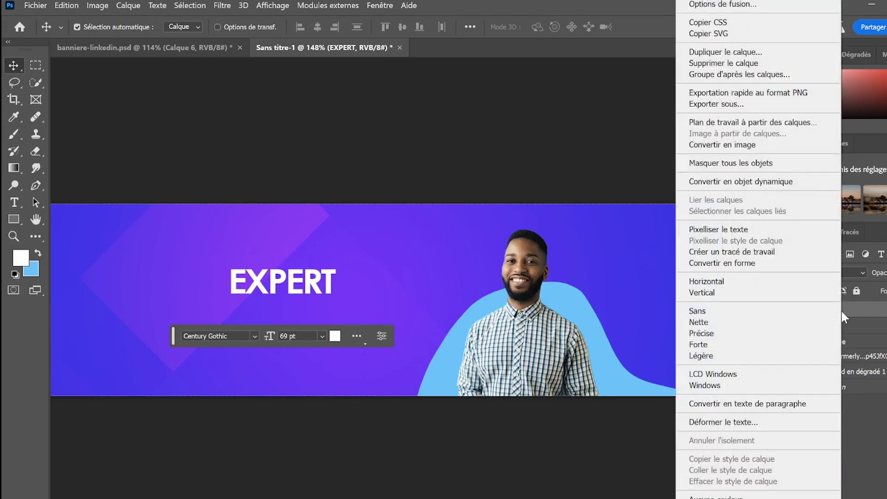
click(753, 5)
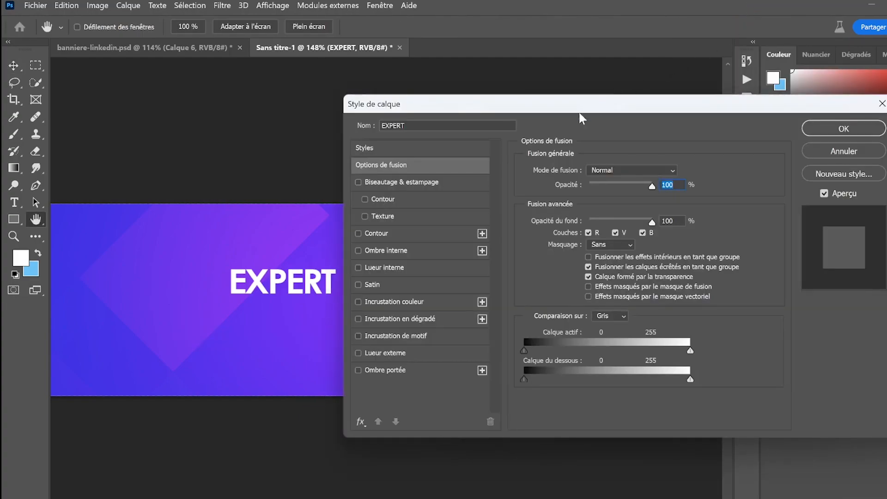
drag(578, 111, 661, 101)
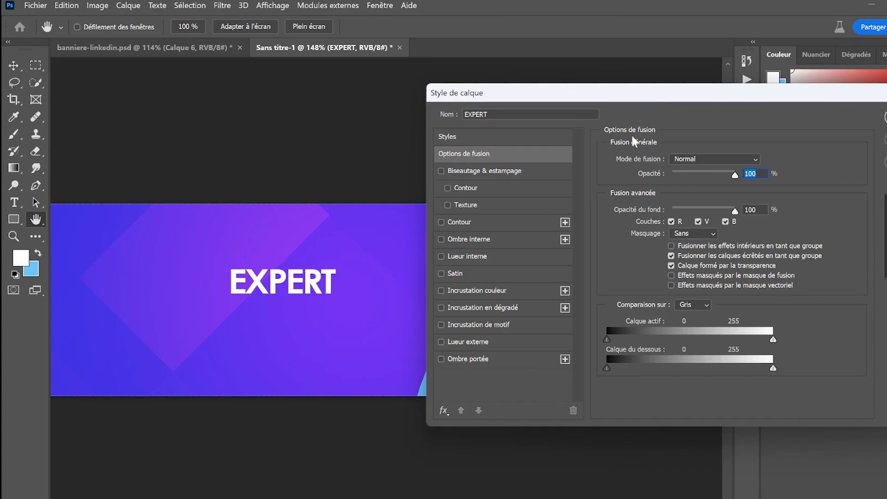
click(525, 308)
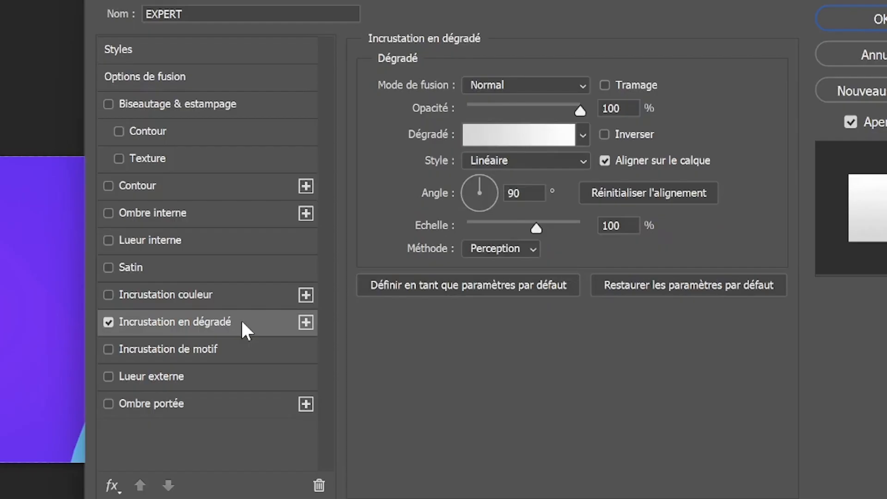
click(583, 135)
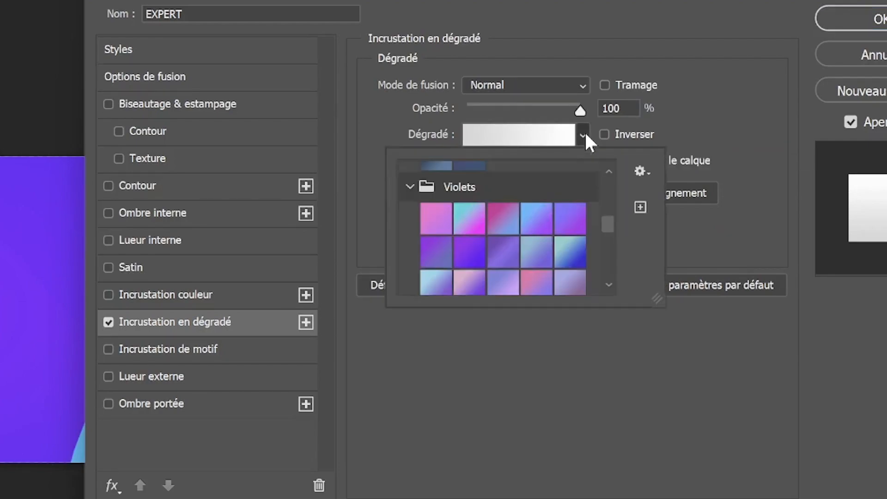
click(535, 139)
click(536, 139)
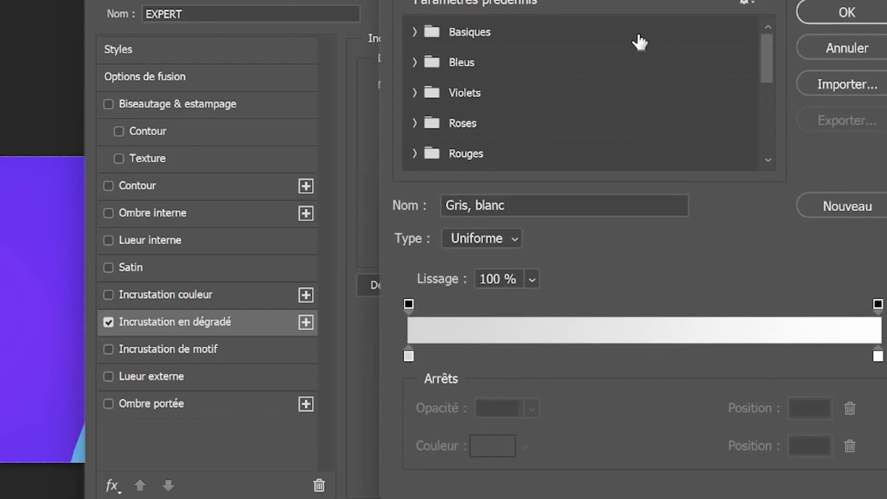
Step: Try the Blanc cassé_02 preset as the gradient of the overlay
scroll(684, 118, down, 5)
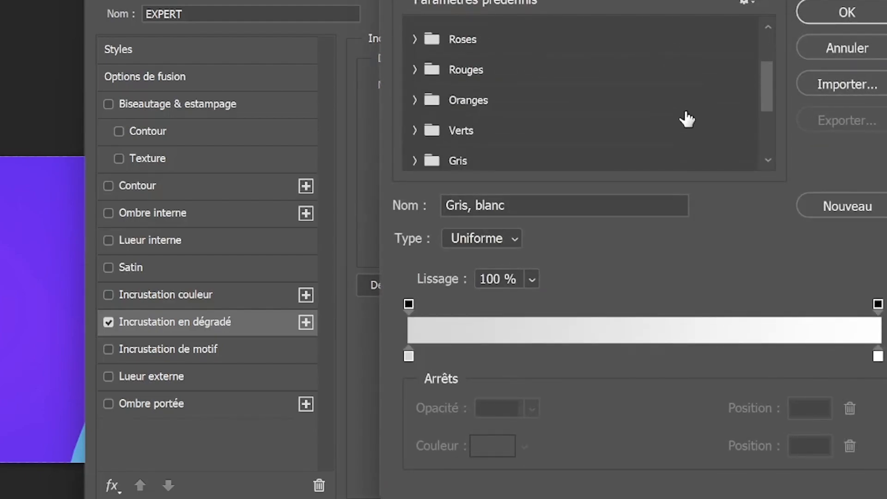
click(414, 155)
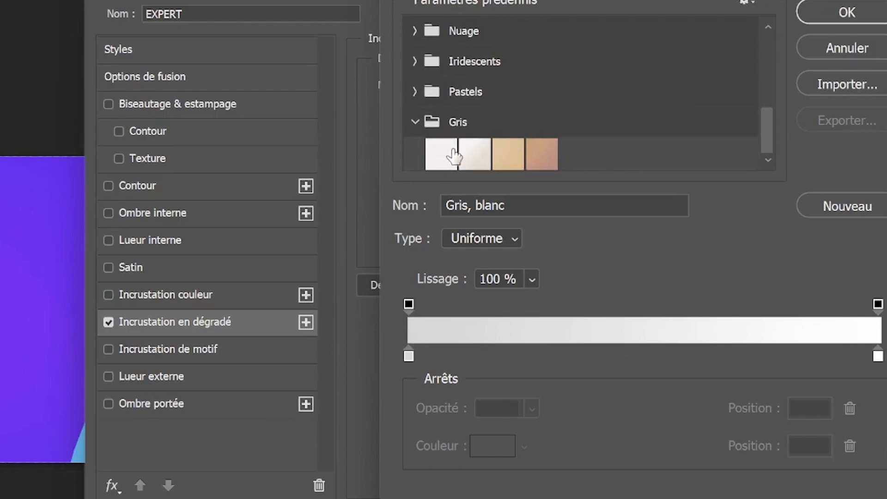
click(476, 156)
scroll(524, 103, up, 2)
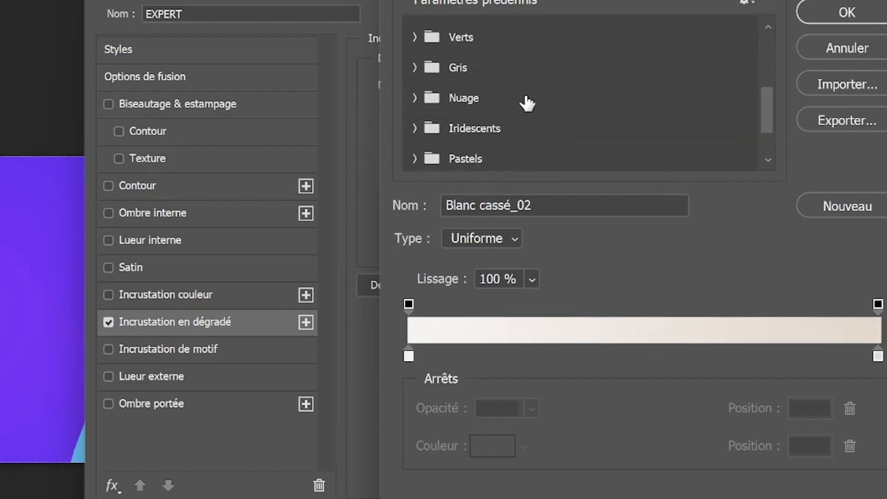
Step: Apply the Gris_01 preset from the Gris group to the "EXPERT" gradient overlay and tilt the gradient's angle
click(413, 69)
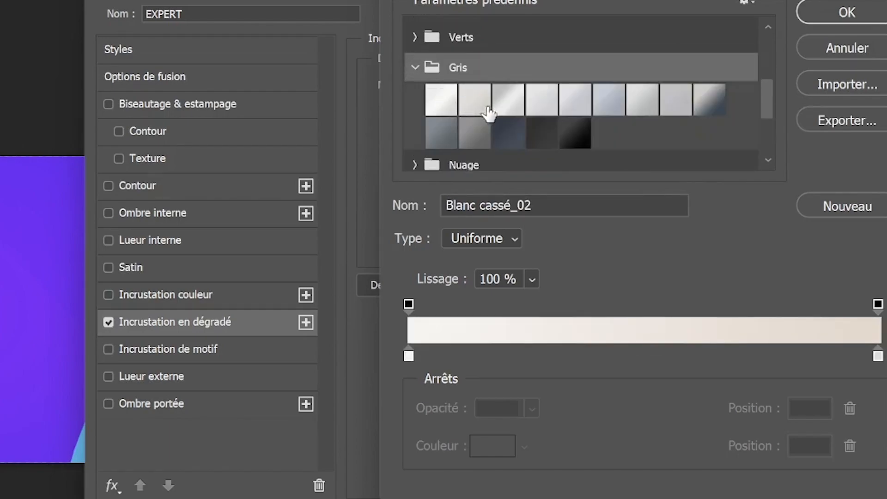
click(509, 108)
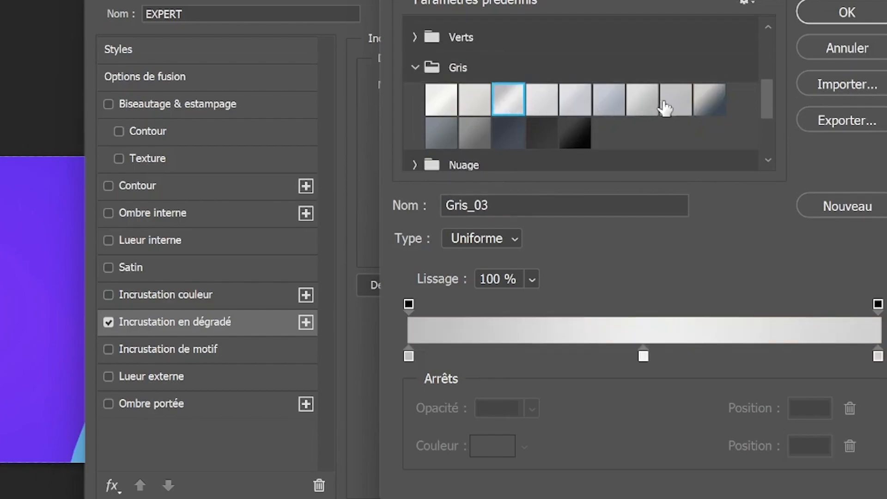
click(647, 103)
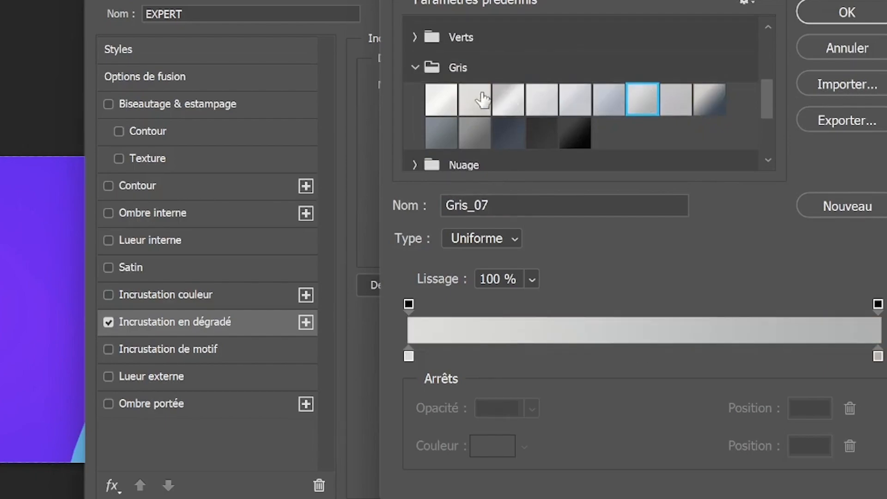
click(443, 102)
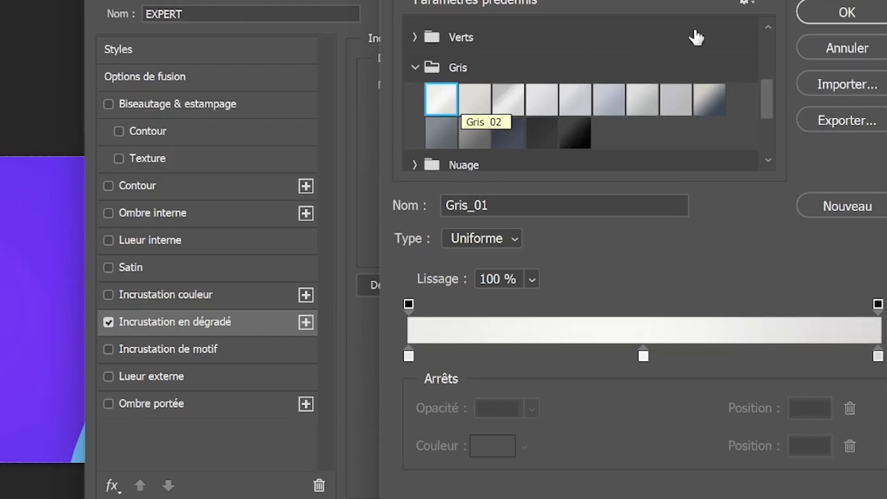
click(816, 14)
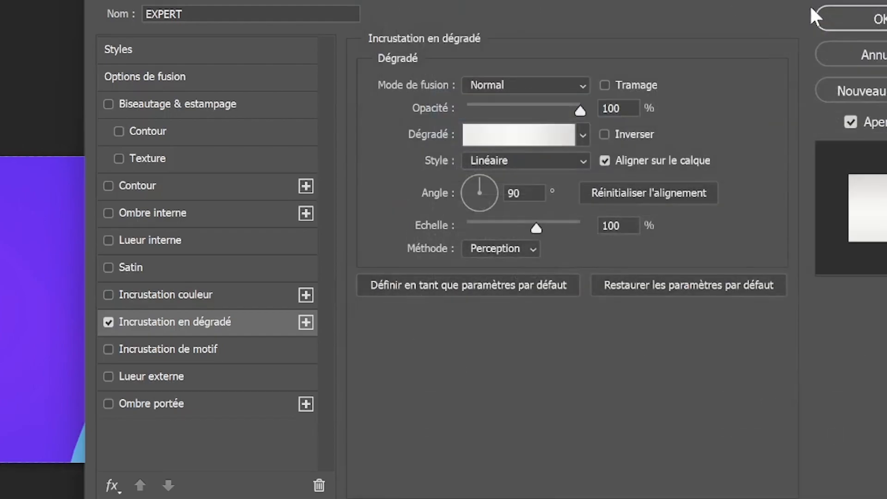
mouse_move(492, 185)
mouse_down()
mouse_move(469, 181)
mouse_move(476, 178)
mouse_up()
click(873, 17)
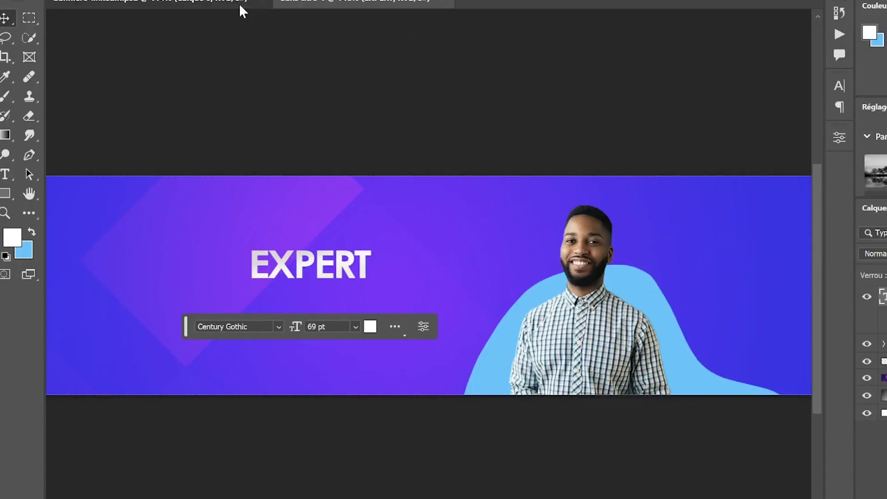
Step: Check the title in the reference banner and enable Biseautage & estampage with its Contour option on the "EXPERT" layer
click(240, 9)
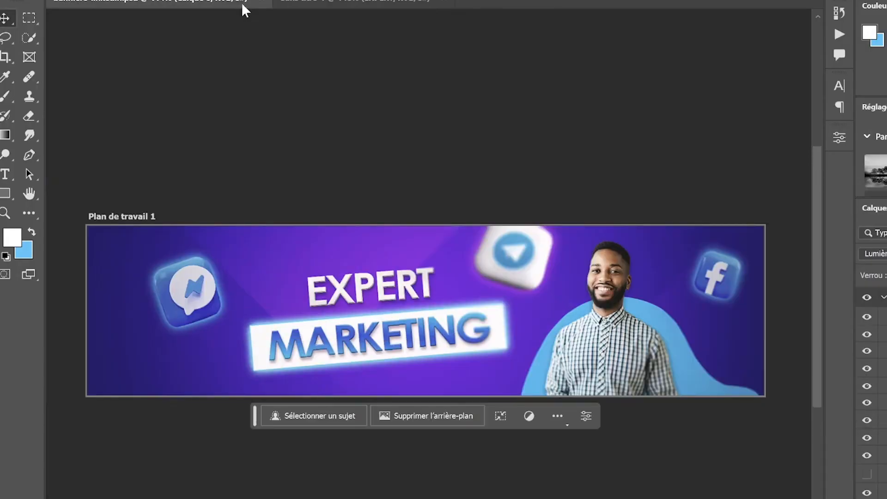
click(314, 3)
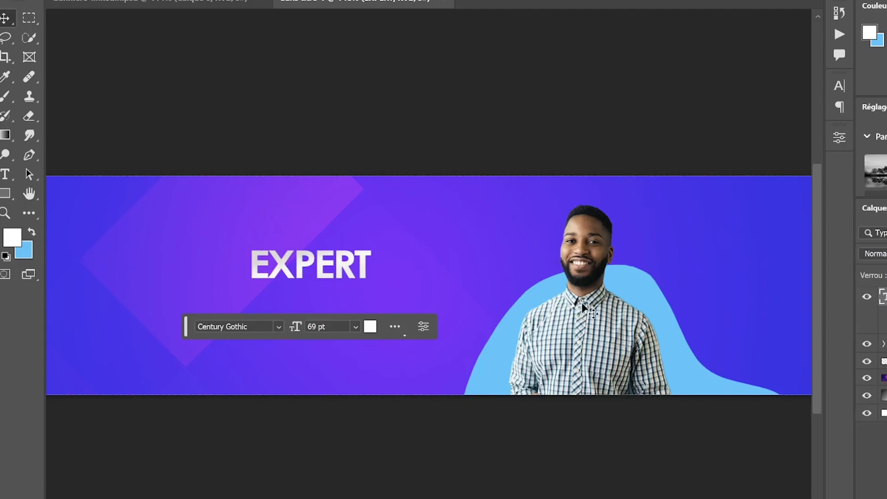
right_click(805, 354)
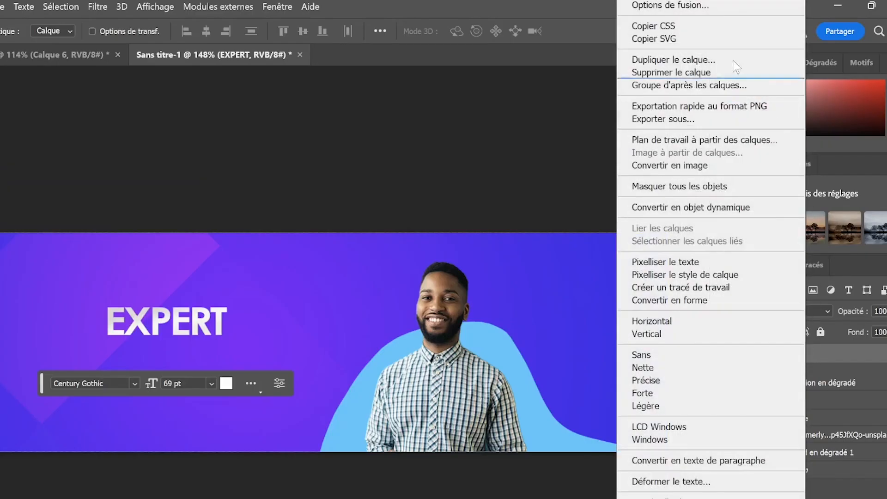
click(704, 9)
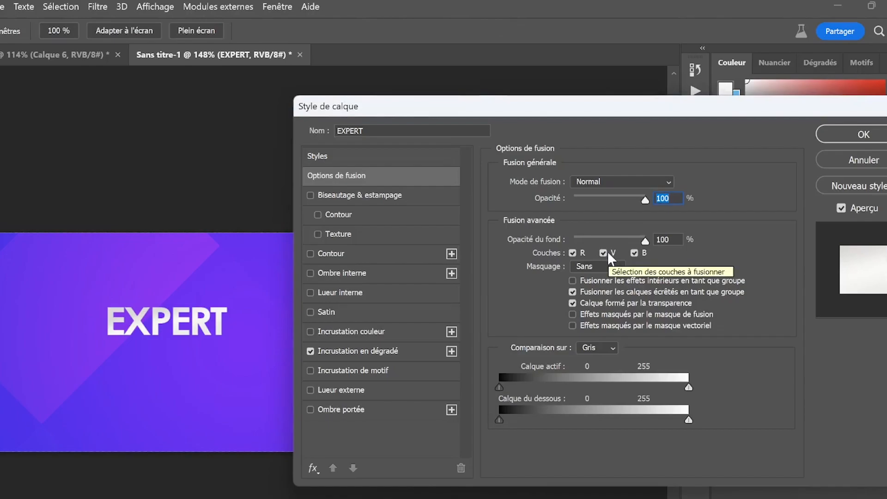
click(318, 215)
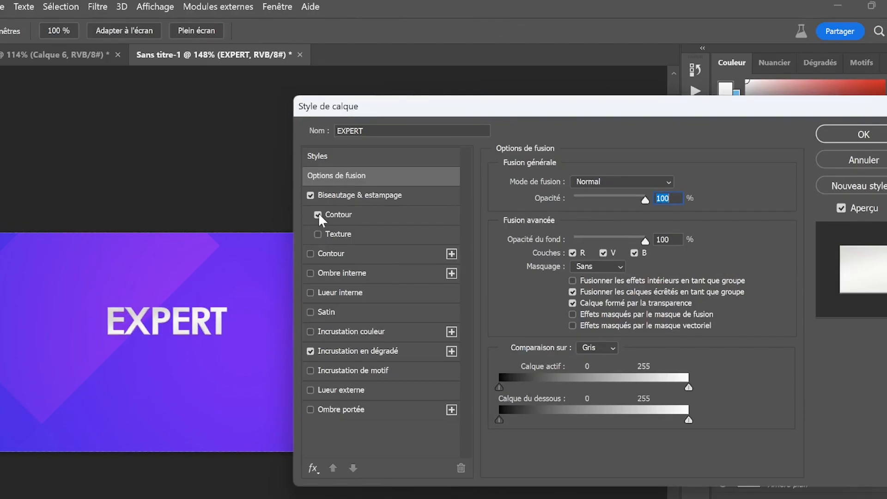
click(366, 214)
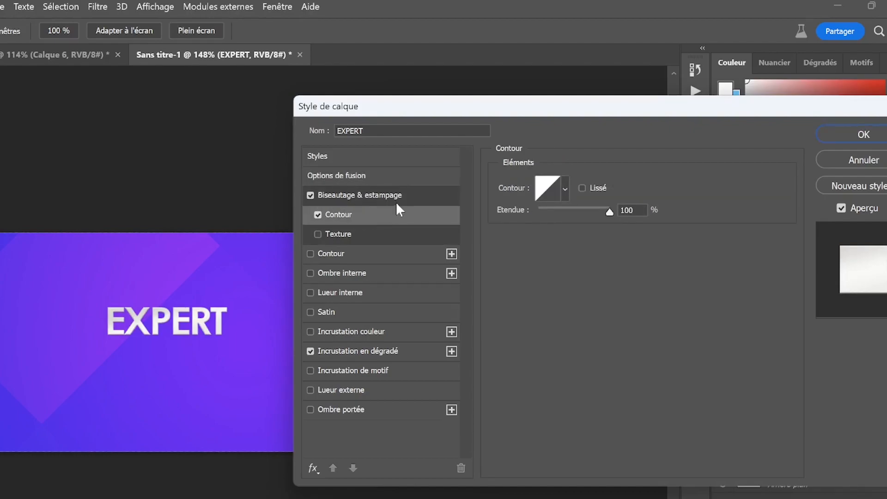
Step: Try several contour presets, including the ring, Gaussian, sawtooth and cone shapes, for the bevel of the "EXPERT" layer
click(564, 189)
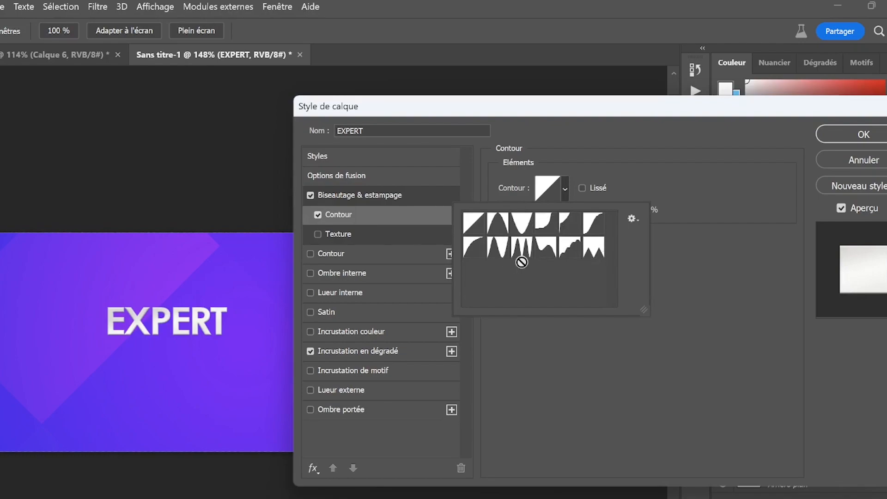
click(523, 235)
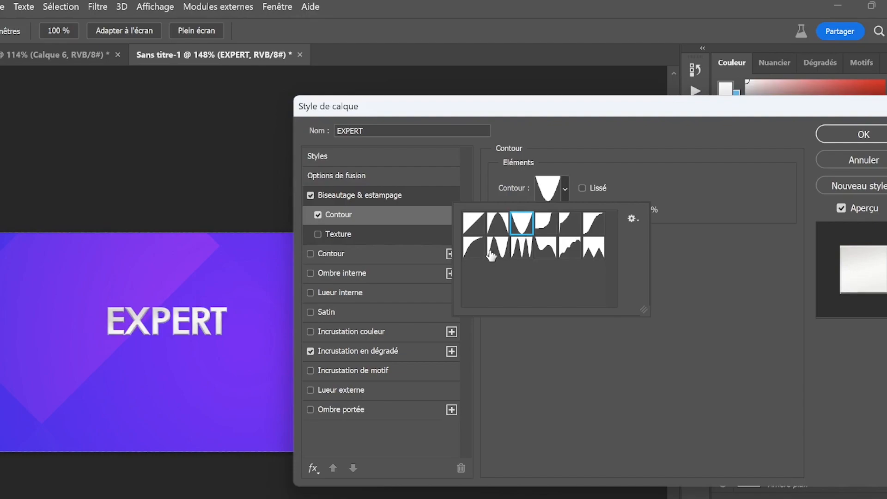
click(480, 249)
click(500, 251)
click(517, 251)
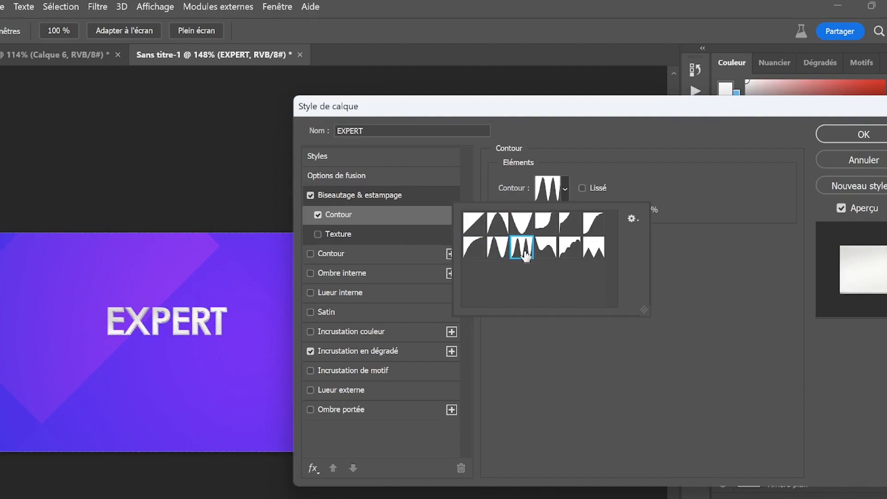
click(569, 246)
click(591, 226)
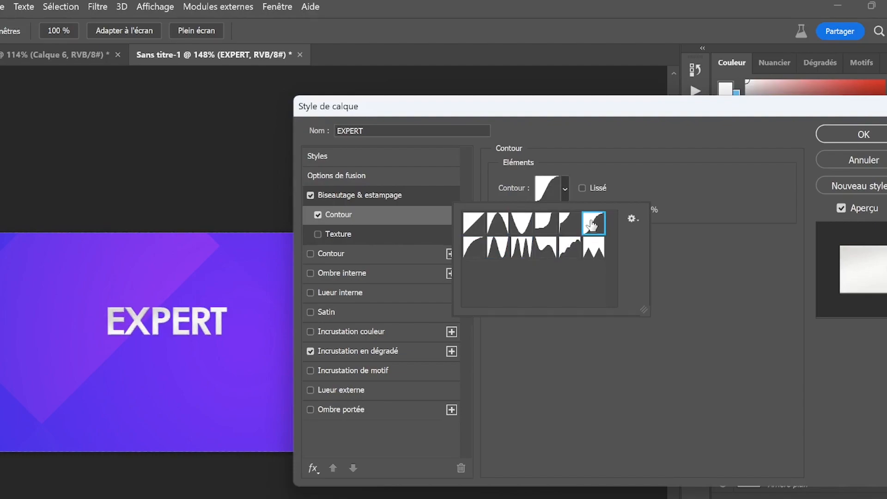
click(578, 223)
click(595, 254)
click(522, 224)
click(499, 224)
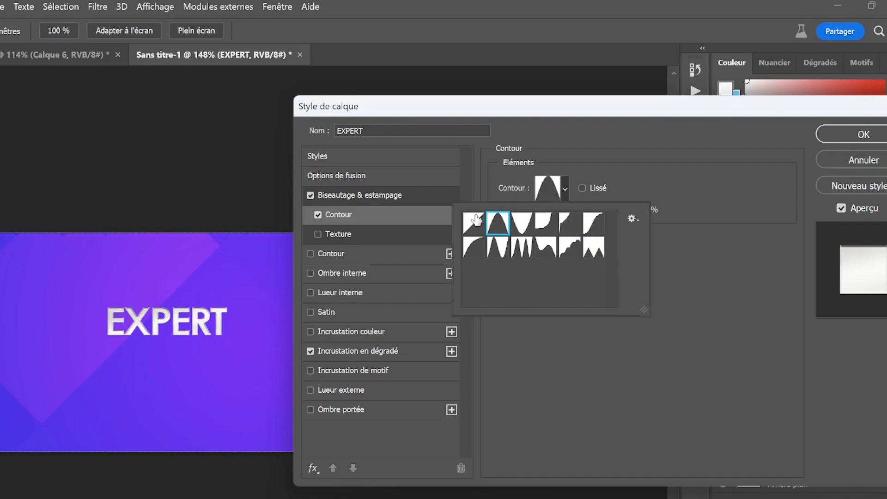
click(476, 221)
Step: Apply the inverted-cone contour preset to the bevel of the "EXPERT" layer
click(530, 232)
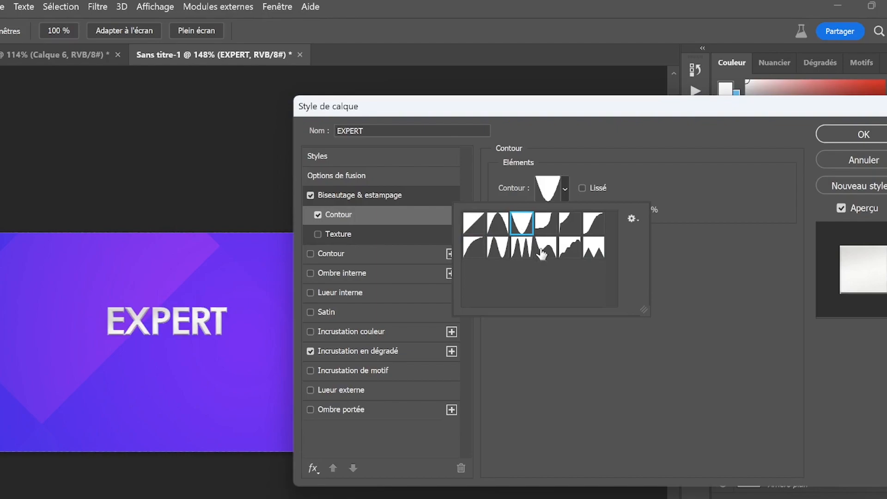
click(541, 253)
click(524, 228)
click(733, 167)
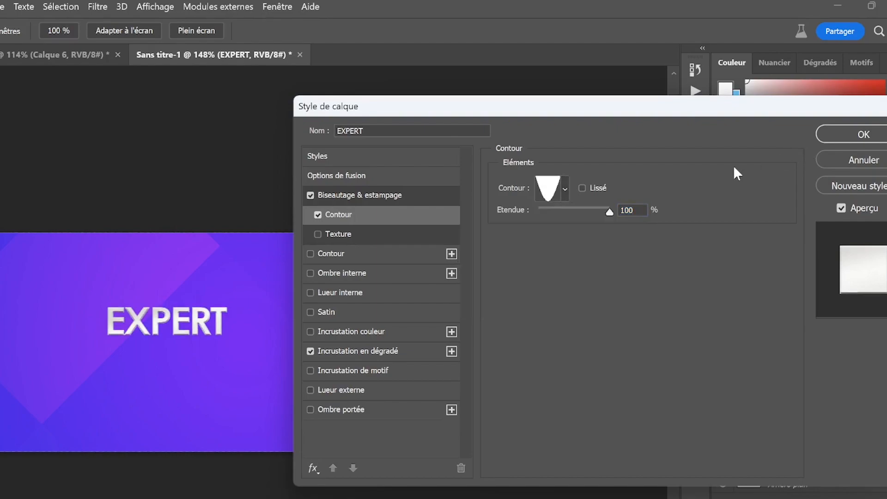
Step: Add an Ombre portée to the "EXPERT" layer with a size of 7 px and 46% opacity, and accept the layer style
click(377, 409)
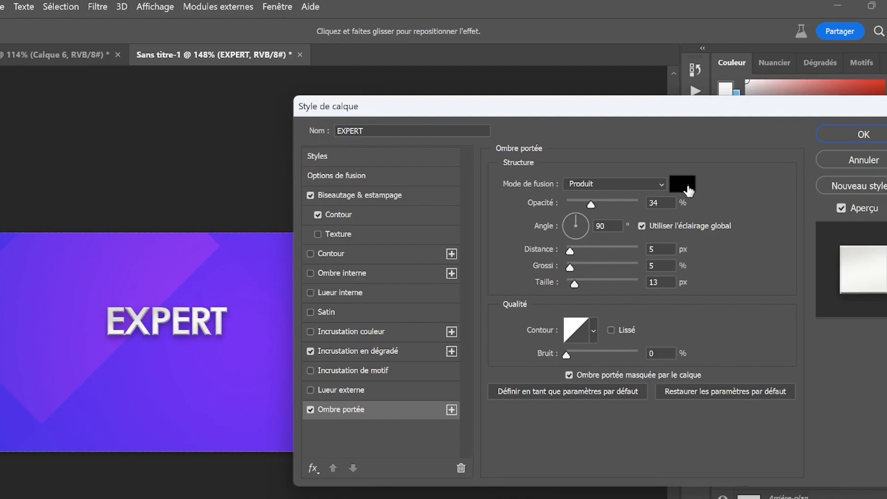
drag(574, 284, 572, 286)
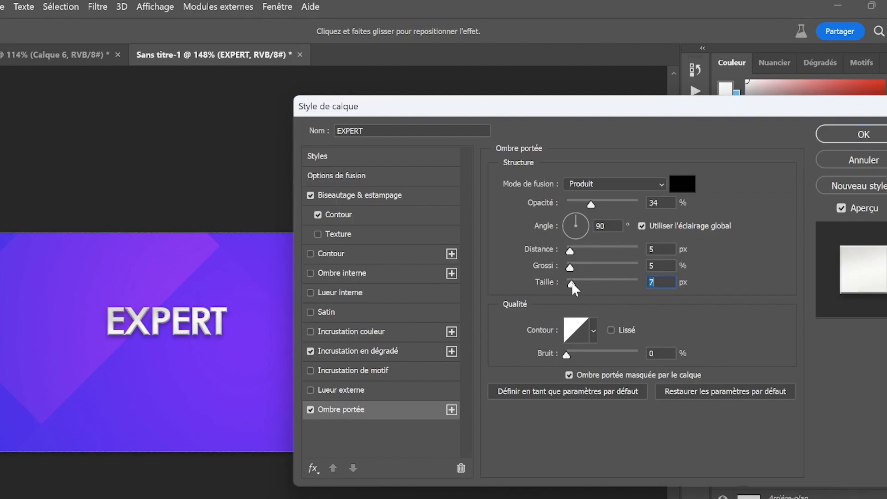
mouse_move(592, 203)
mouse_down()
mouse_move(608, 201)
mouse_move(600, 202)
mouse_up()
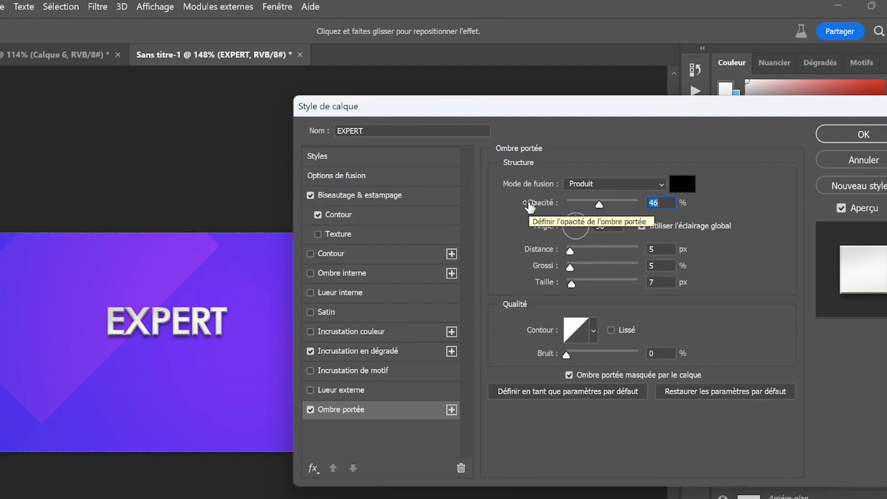
click(818, 134)
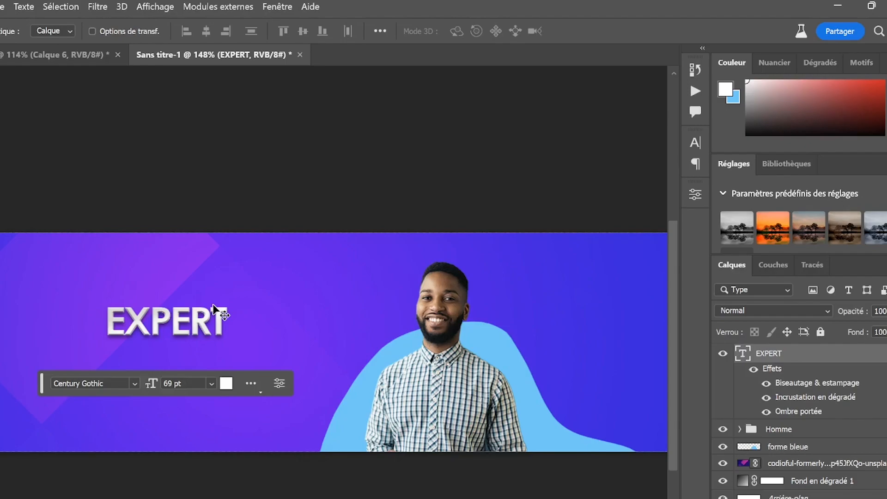
Step: Rotate the "EXPERT" title by about -8° and move it slightly higher on the banner
drag(214, 308, 213, 308)
key(ctrl+t)
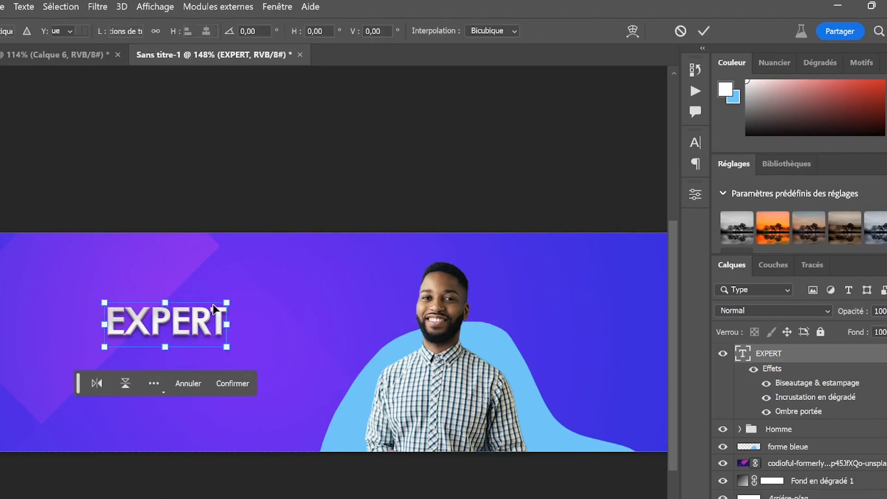
drag(237, 294, 238, 279)
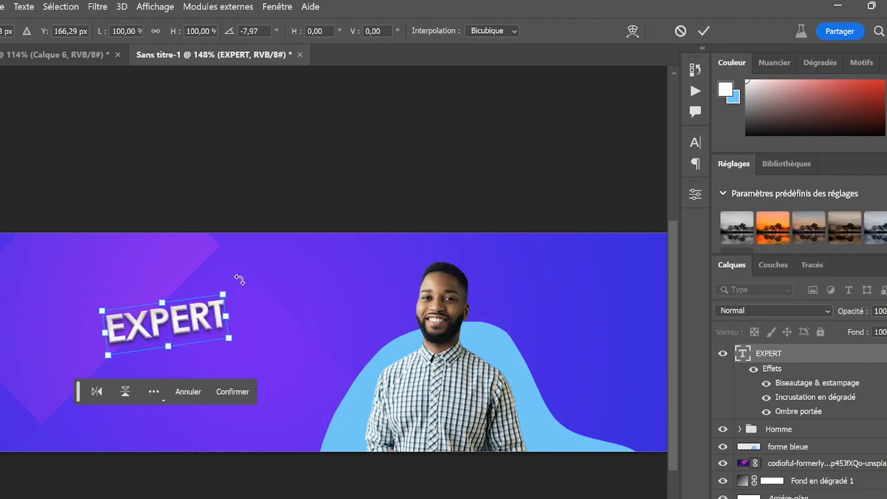
click(703, 32)
drag(200, 319, 197, 300)
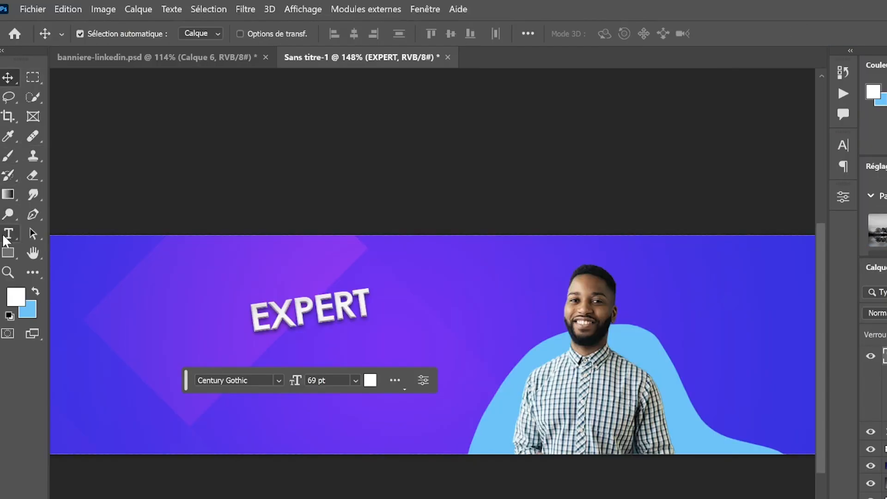
Step: Add a new text layer reading "MARKETING" just below the "EXPERT" title
click(7, 237)
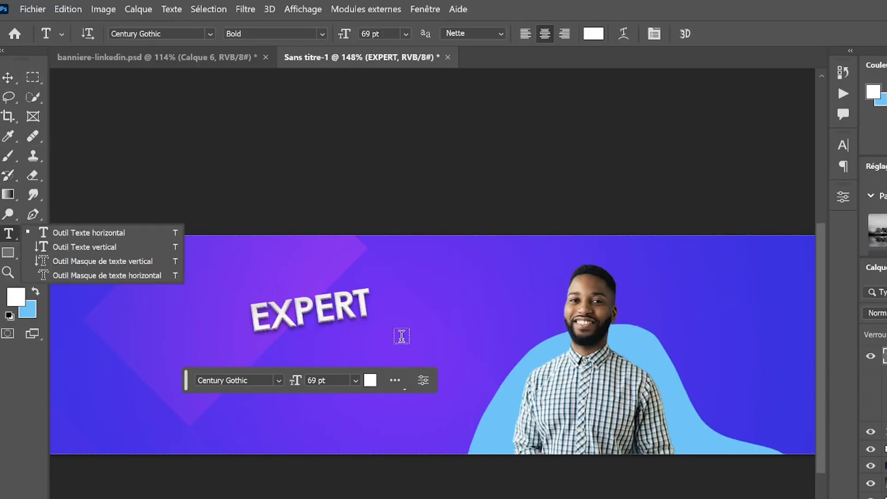
click(371, 349)
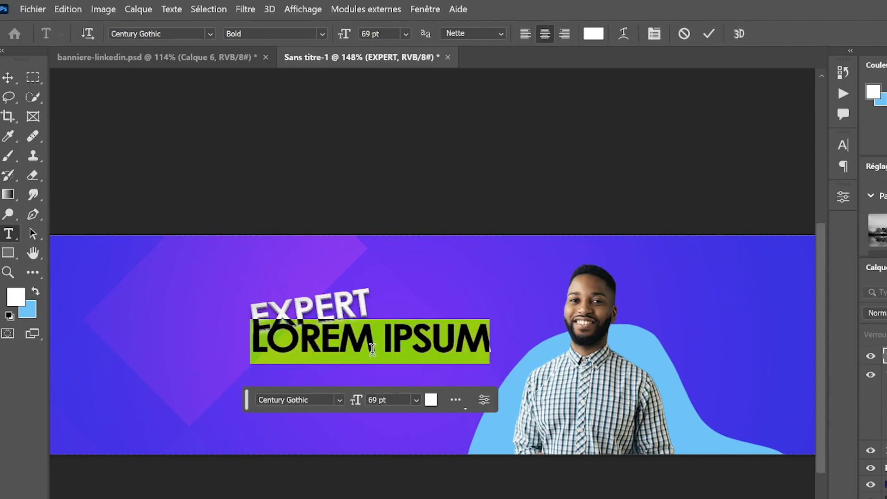
text(MARKETING)
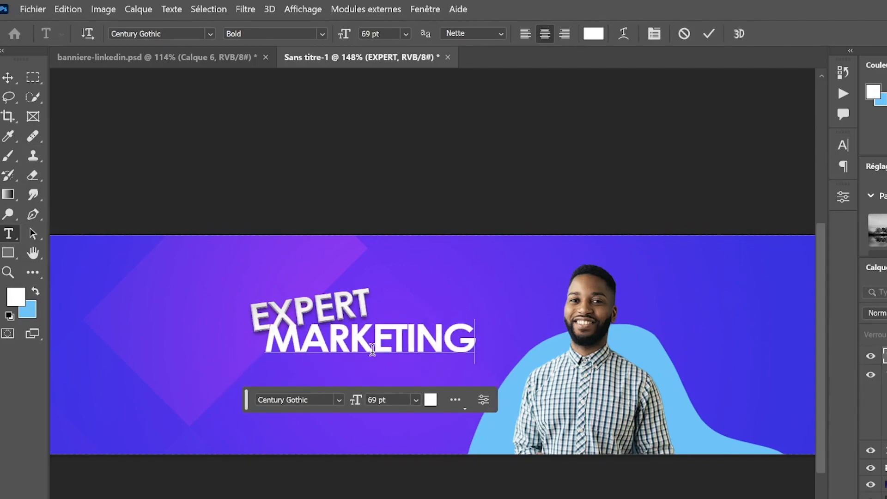
click(714, 38)
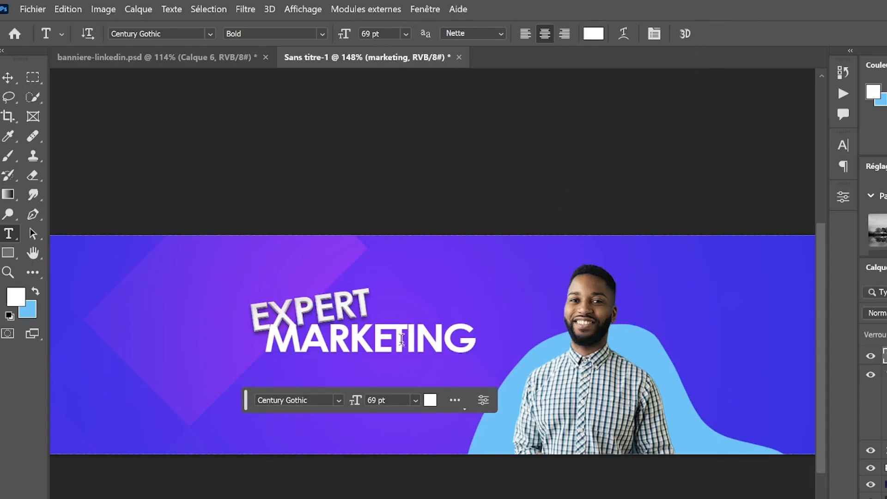
Step: Move the "MARKETING" text down and beneath "EXPERT", and enlarge it to 82 pt
click(8, 77)
drag(360, 344, 316, 372)
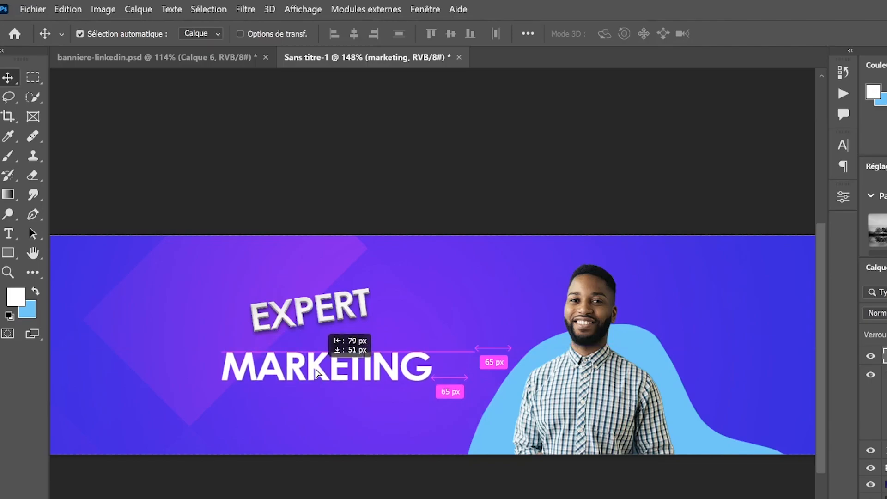
double_click(355, 368)
drag(344, 35, 356, 35)
click(711, 34)
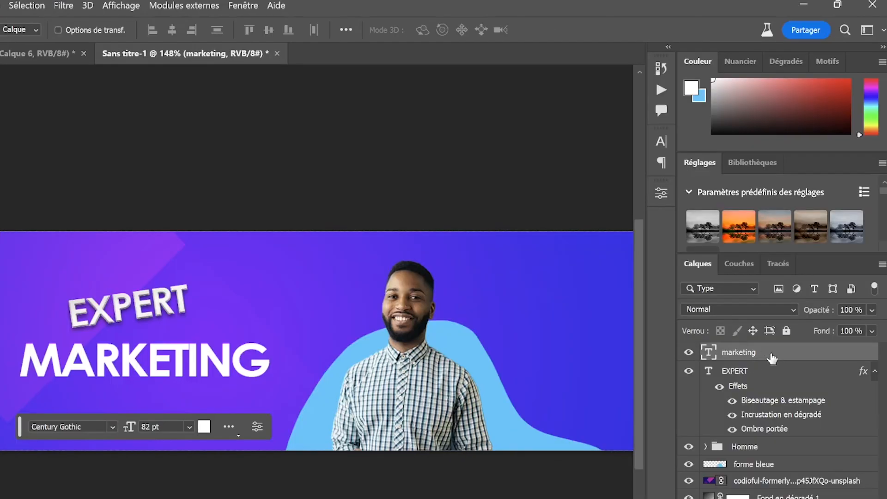
Step: Add an Incrustation en dégradé effect to the "marketing" text layer and open its gradient for editing
right_click(771, 358)
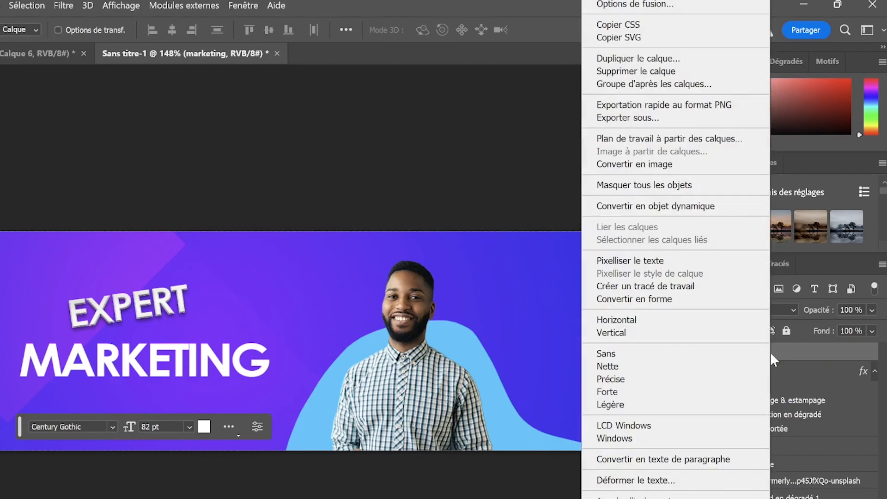
click(706, 5)
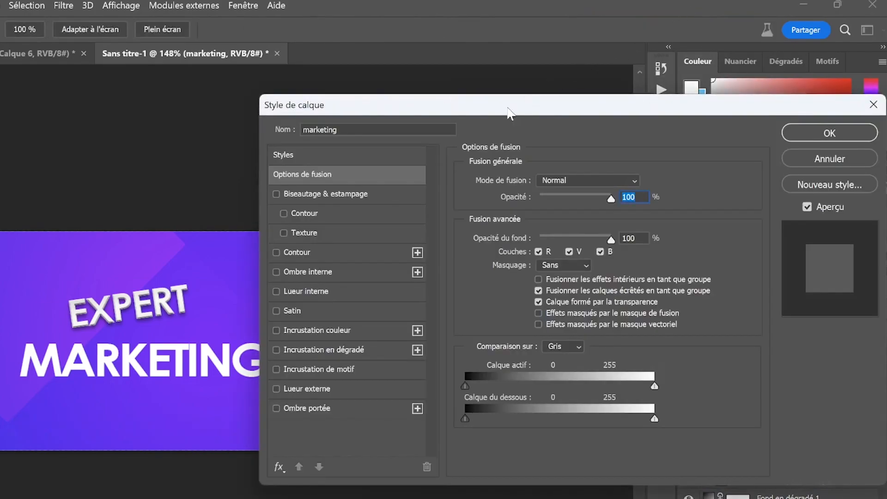
drag(507, 111, 623, 98)
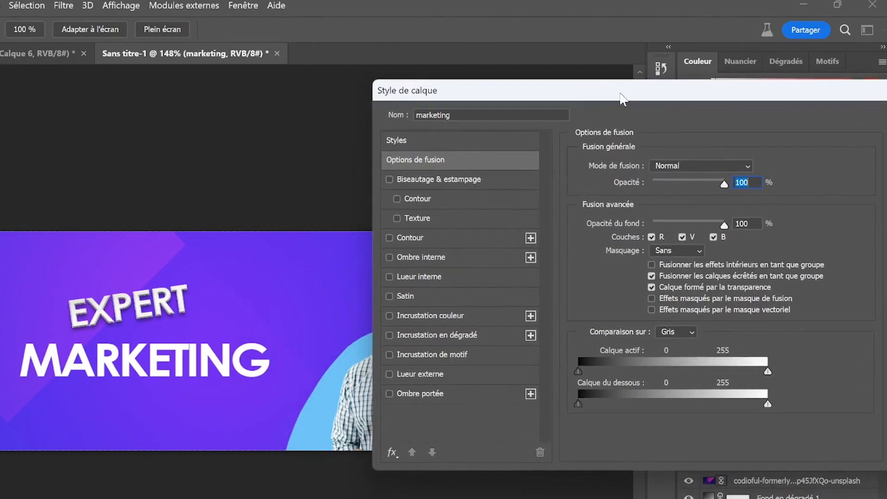
click(474, 341)
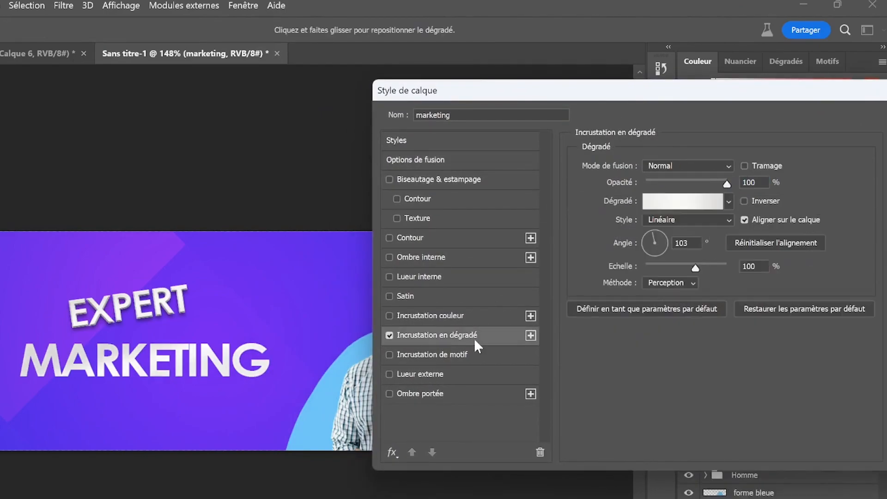
click(728, 202)
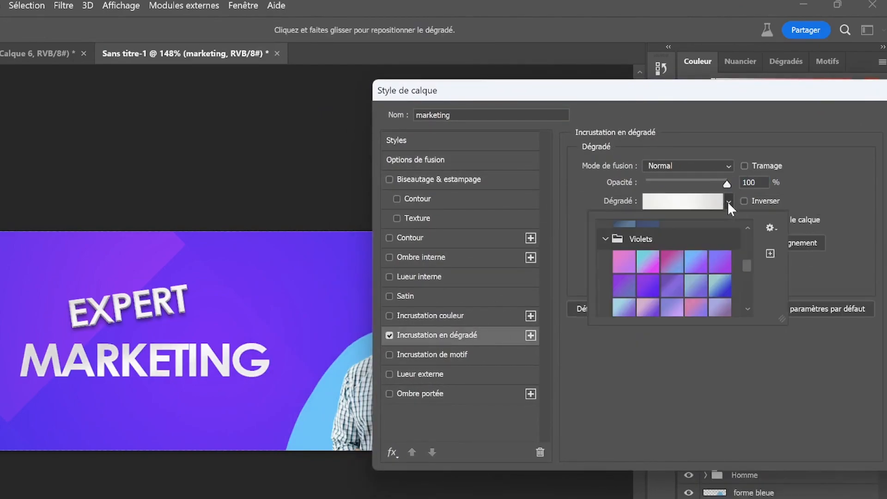
drag(748, 264, 749, 260)
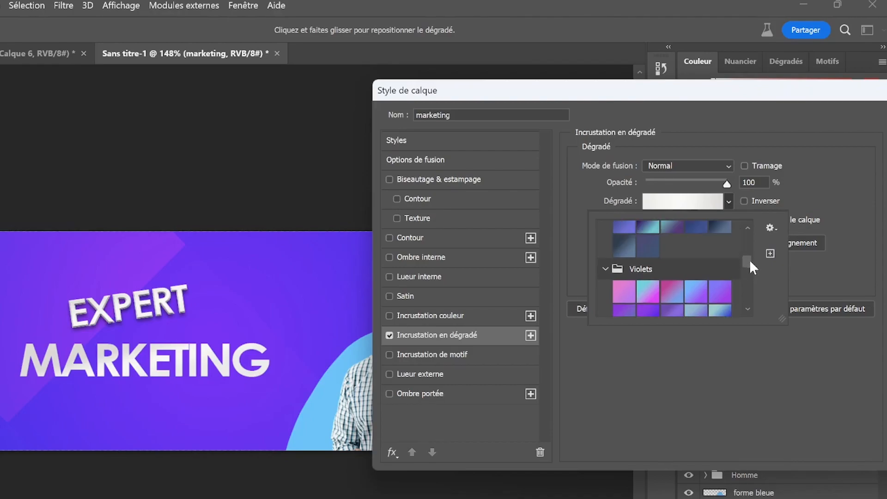
click(697, 200)
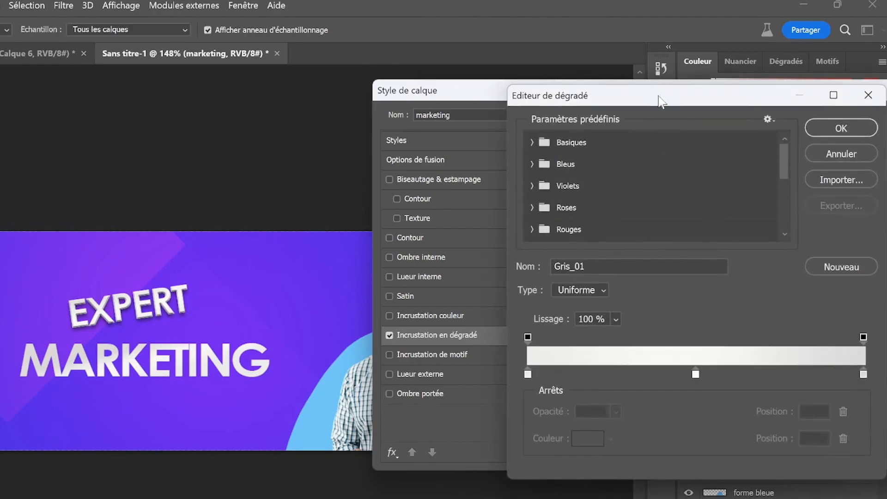
drag(658, 102, 455, 107)
Step: Try the Bleu_24, Bleu_20, Bleu_03 and Premier plan -> arrière-plan presets as the gradient of the "MARKETING" text
click(329, 169)
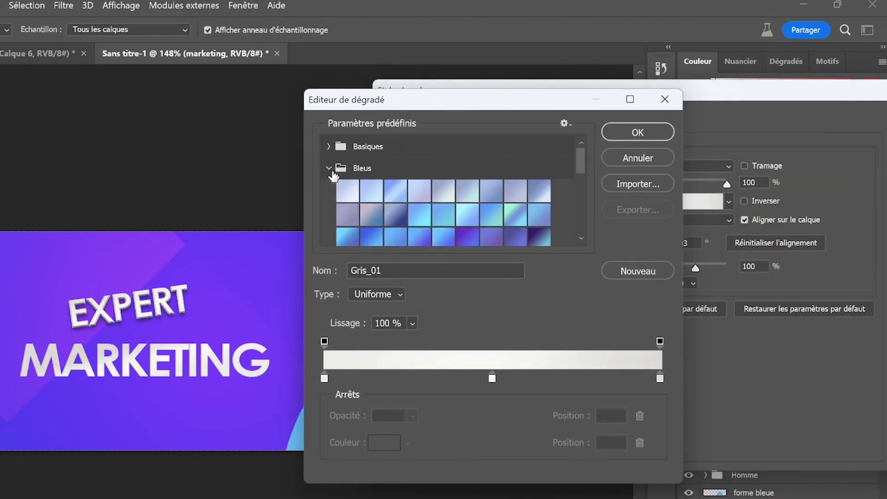
click(462, 243)
scroll(464, 240, down, 1)
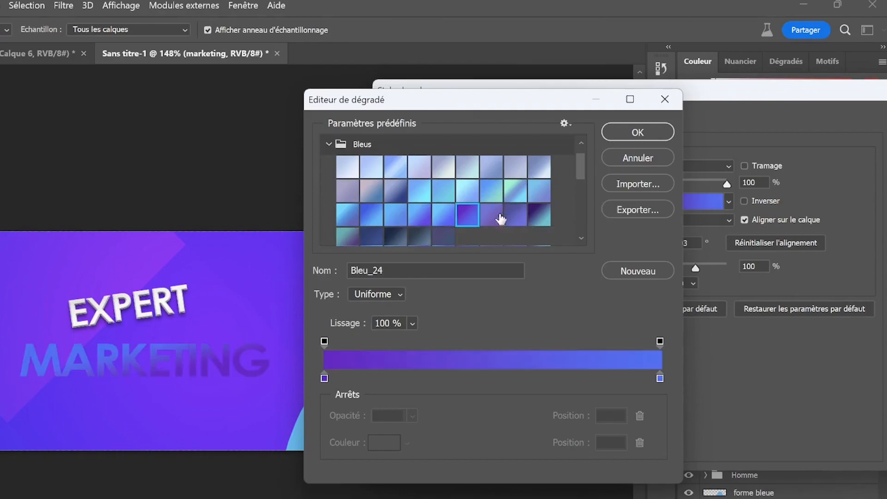
click(368, 224)
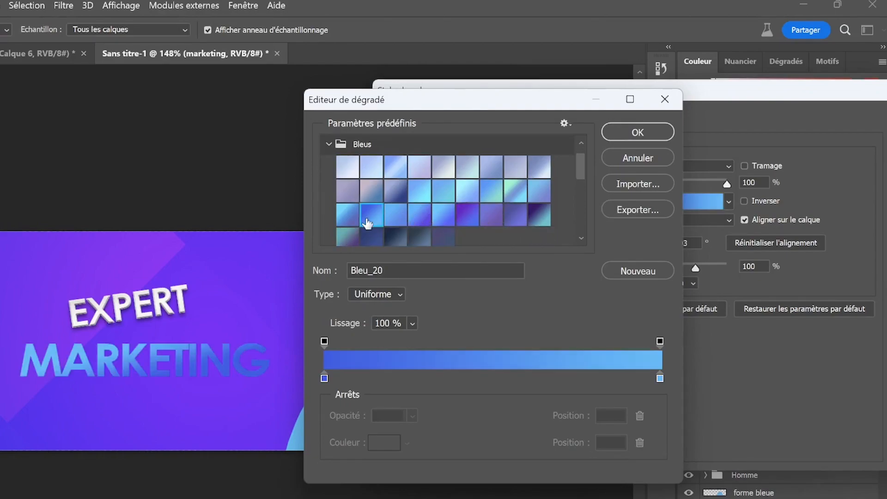
click(439, 221)
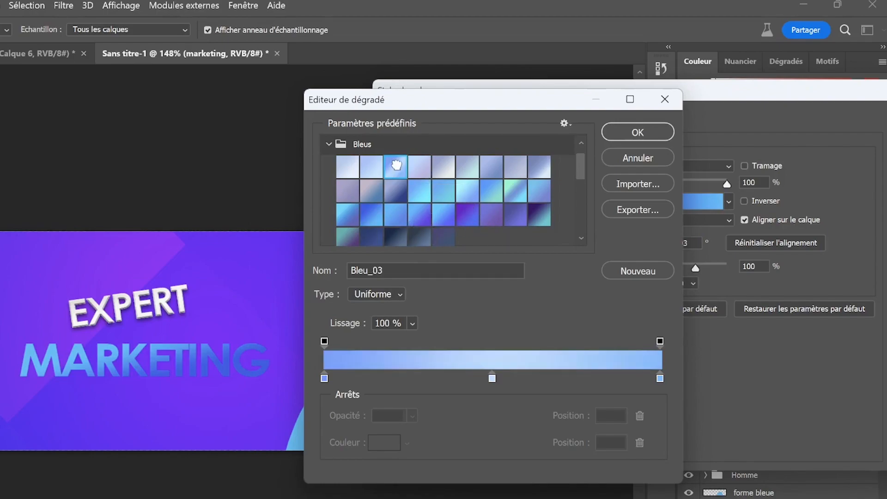
scroll(441, 226, down, 2)
scroll(441, 226, down, 1)
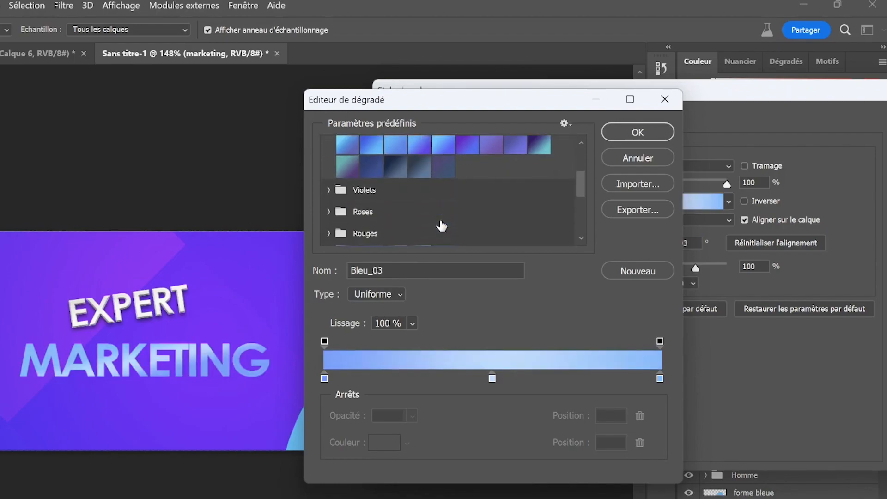
scroll(439, 222, up, 5)
click(333, 147)
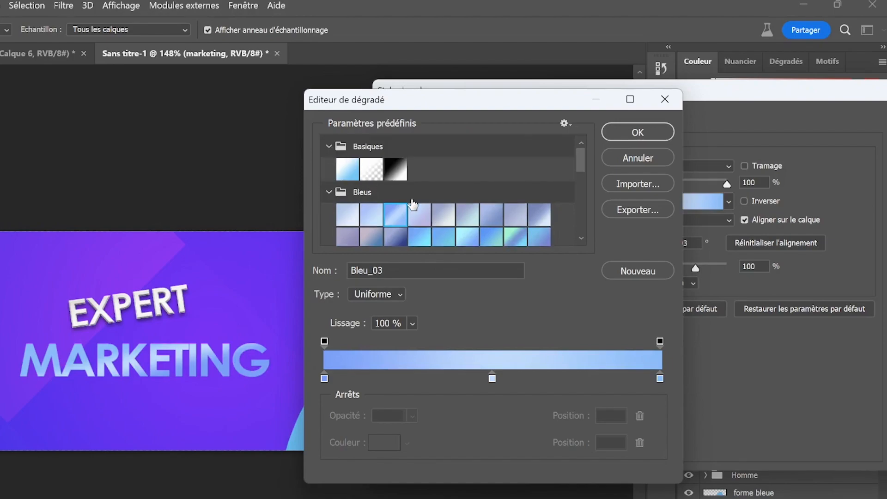
click(347, 169)
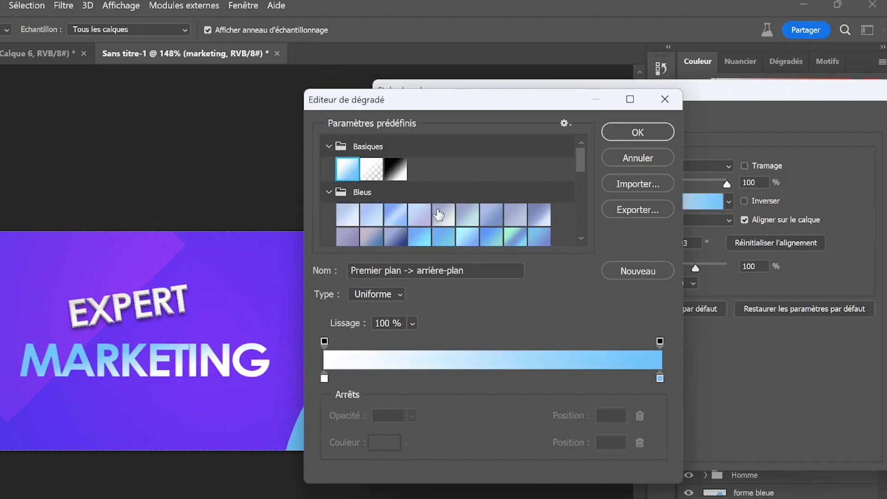
Step: Apply the Bleu_20 preset from the Bleus group to the "MARKETING" gradient overlay
scroll(439, 215, down, 2)
click(373, 203)
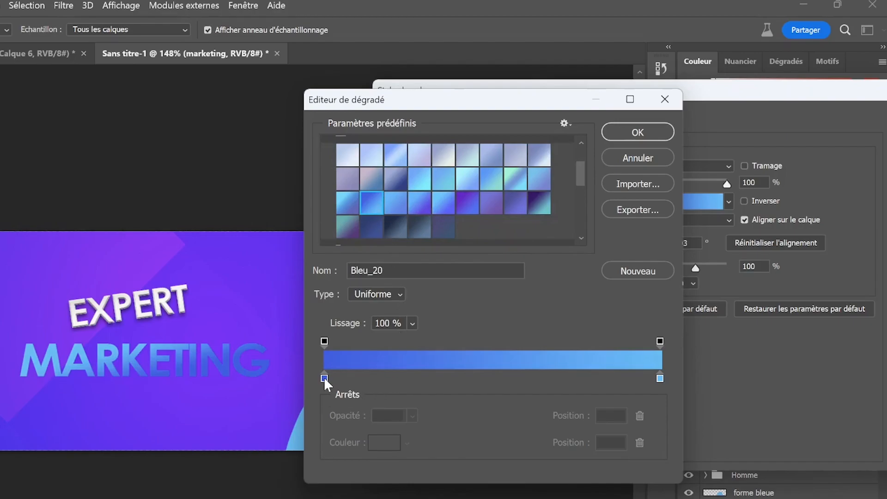
Step: Accept the Bleu_20 gradient for "MARKETING" and set its overlay to the Réfléchi style, inverted, at a 78° angle
click(694, 134)
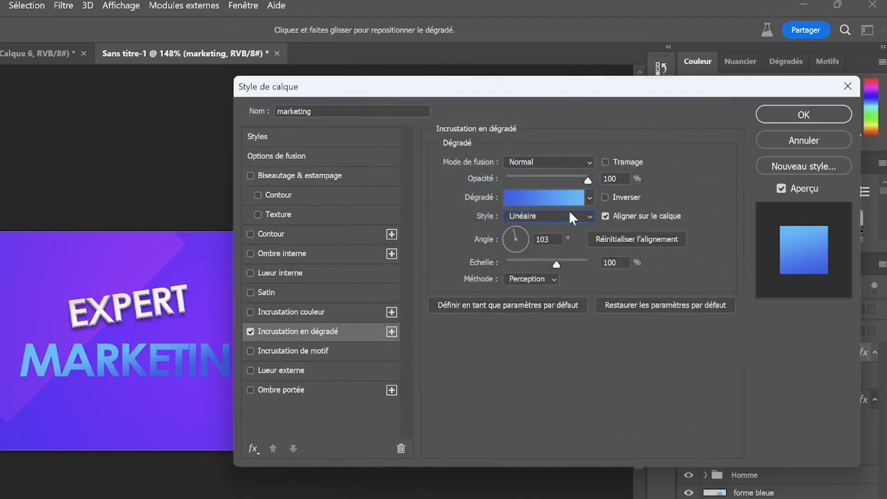
click(572, 217)
click(547, 261)
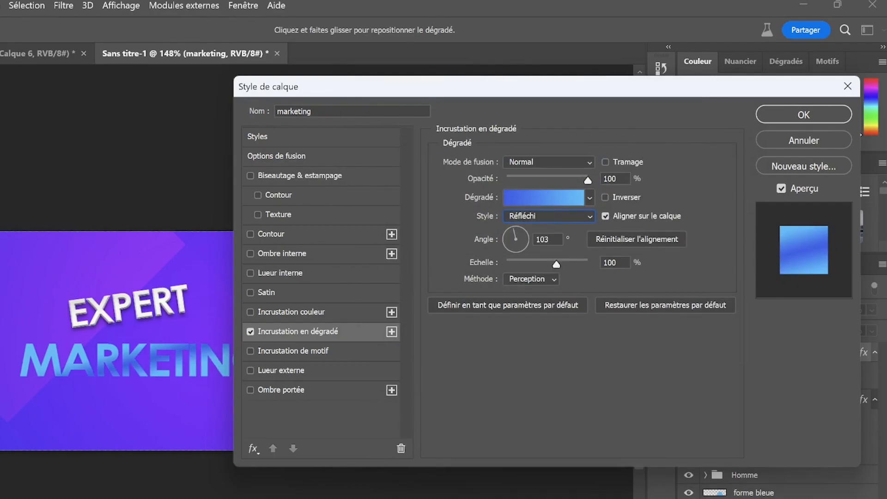
click(604, 197)
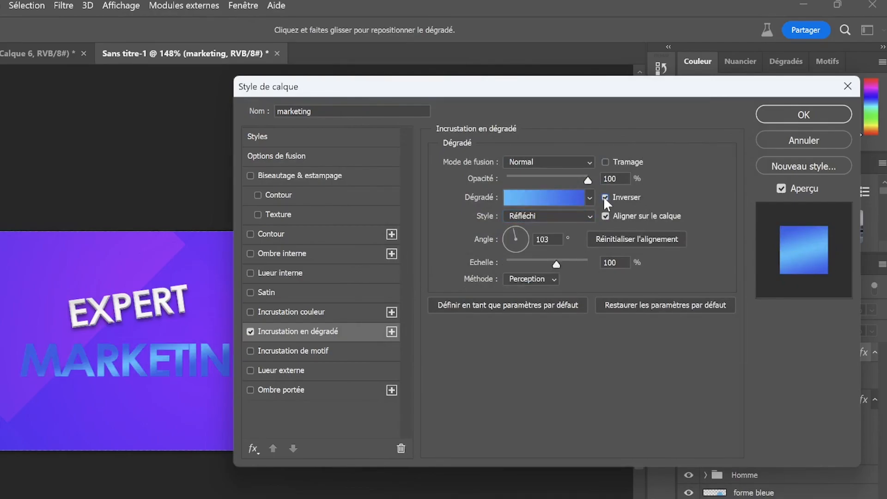
drag(491, 88, 553, 98)
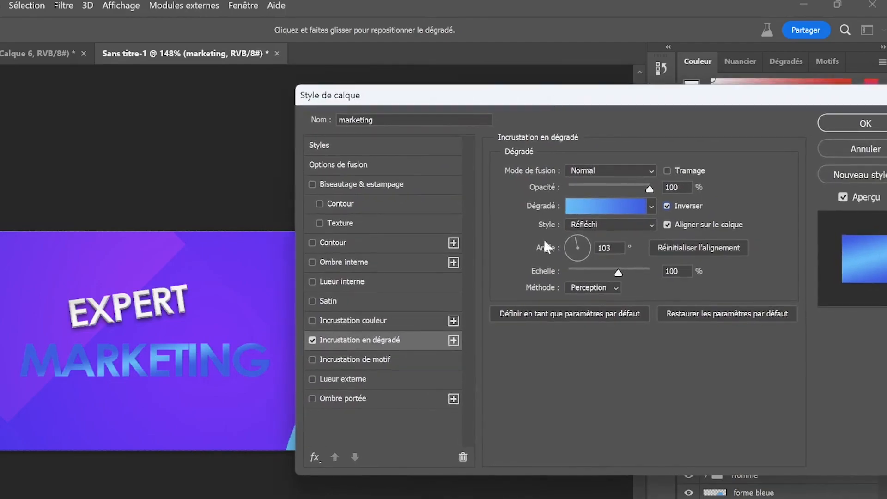
mouse_move(581, 244)
mouse_down()
mouse_move(590, 251)
mouse_move(586, 237)
mouse_move(591, 244)
mouse_move(581, 258)
mouse_move(561, 252)
mouse_move(566, 234)
mouse_move(585, 238)
mouse_move(578, 232)
mouse_up()
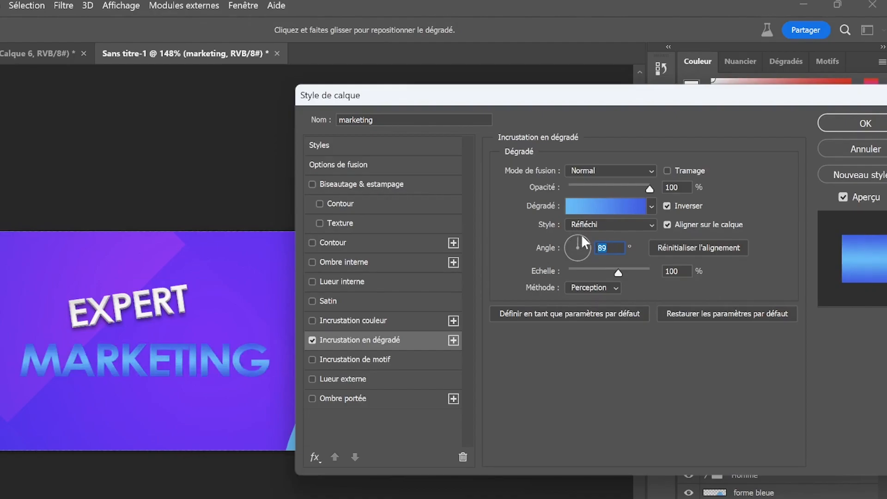
drag(578, 237, 579, 237)
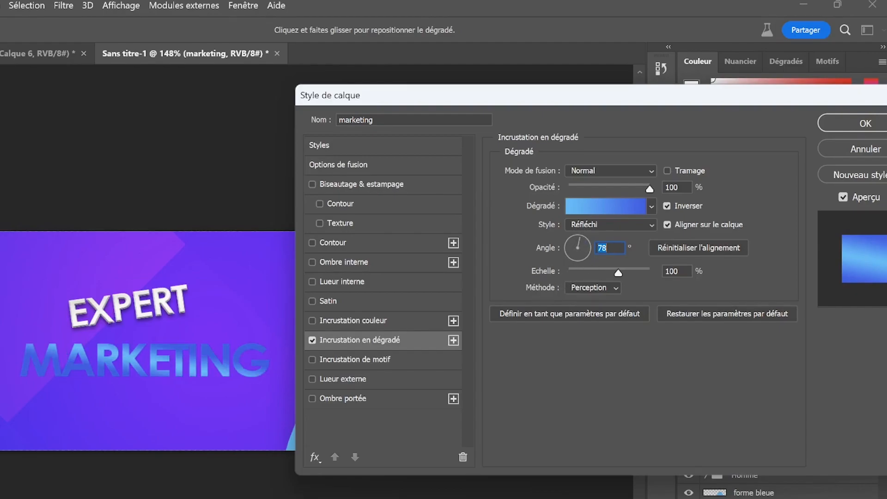
Step: Enable Biseautage & estampage with its Contour option on "MARKETING", try several contour presets and keep the inverted-cone shape at 100 % range
click(381, 203)
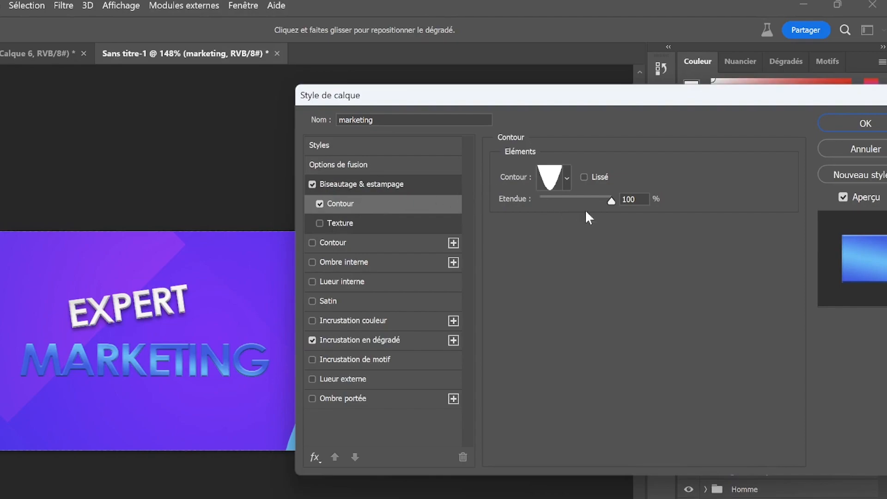
click(566, 179)
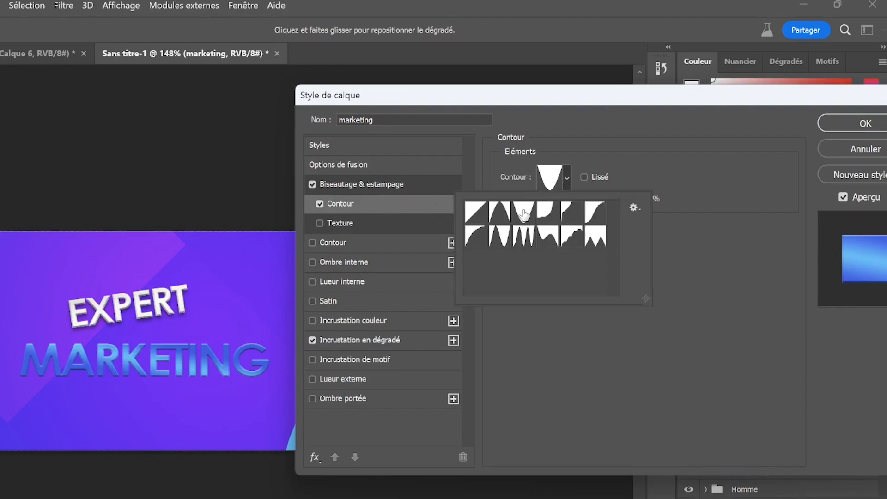
click(499, 217)
click(499, 236)
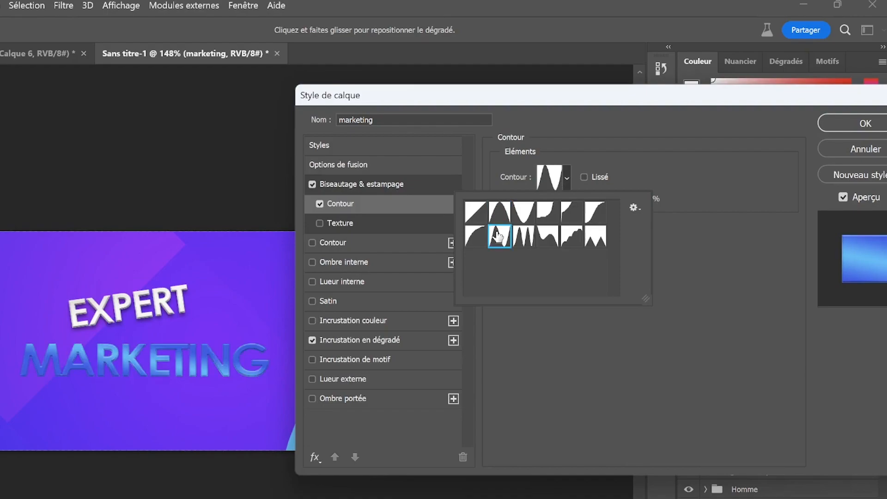
click(521, 241)
click(547, 221)
click(571, 219)
click(593, 221)
click(501, 215)
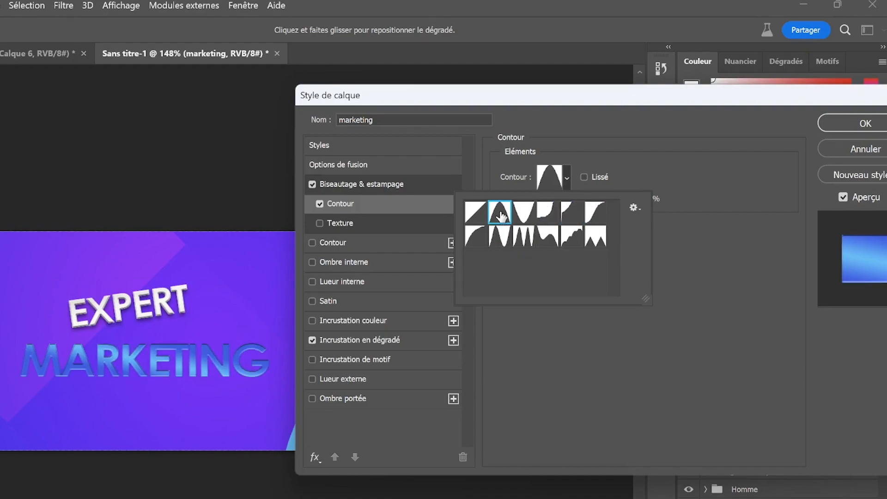
click(523, 212)
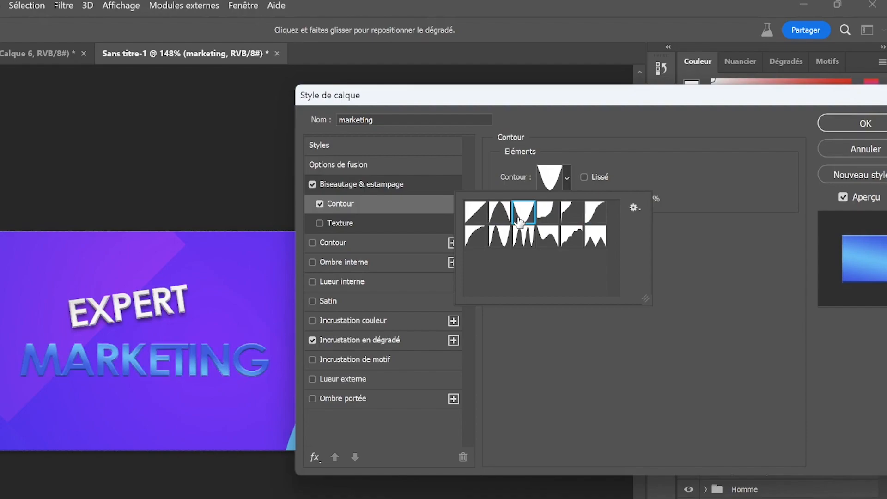
click(577, 325)
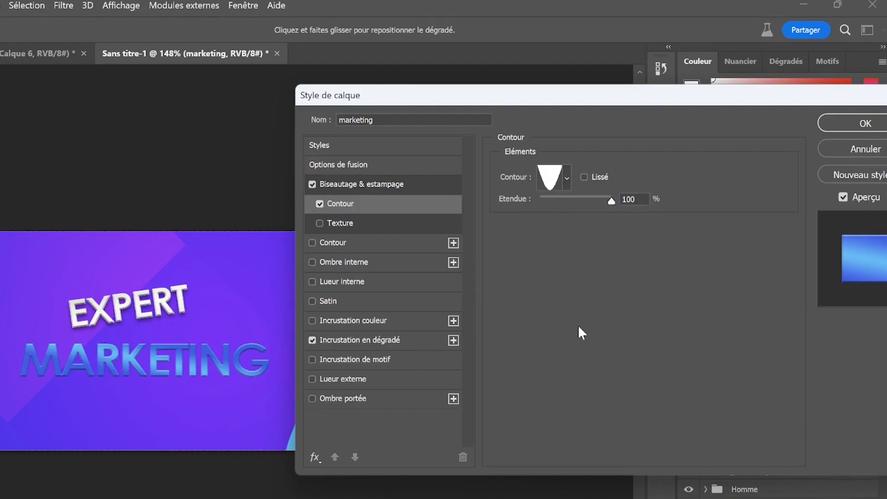
Step: Add an Ombre portée to "MARKETING" with 21 % opacity, 4 px distance, 9 % Grossi and 4 px size, leaving Contour off
click(387, 243)
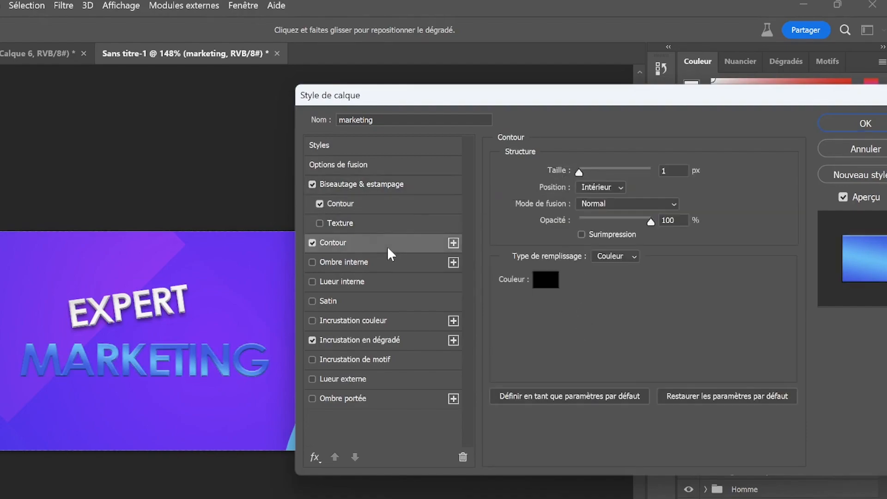
click(312, 243)
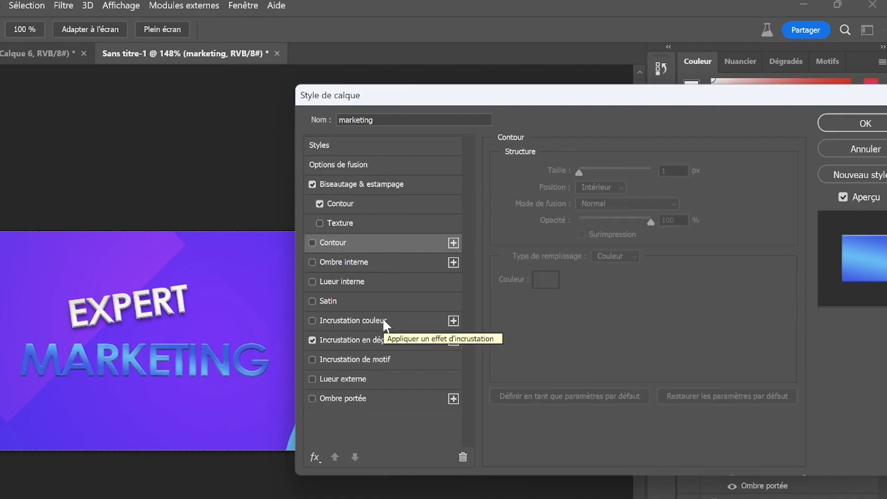
click(329, 401)
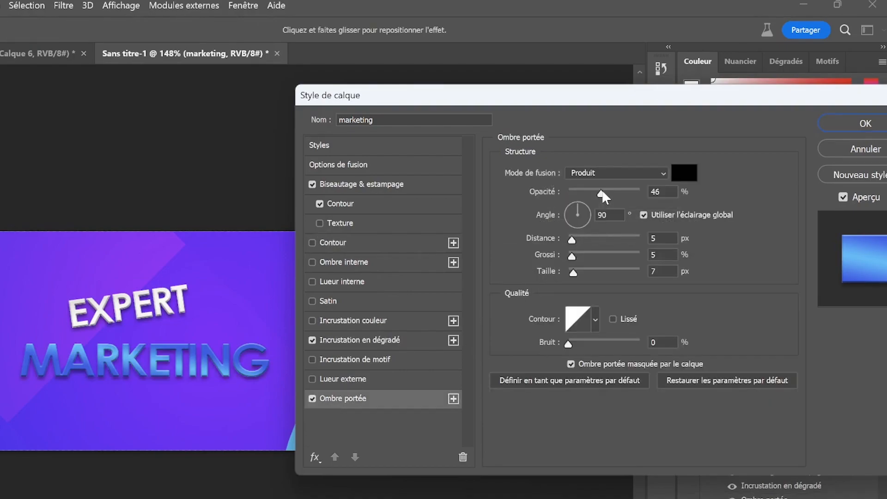
drag(574, 273, 568, 273)
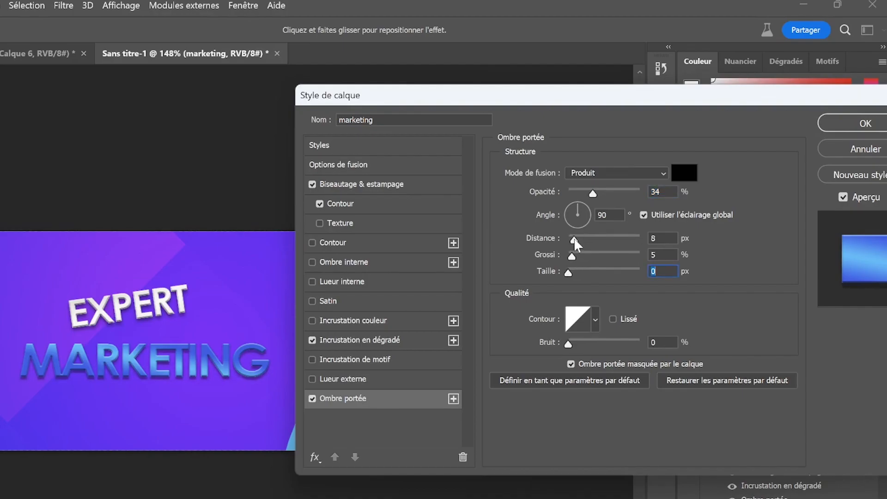
drag(574, 237, 570, 236)
click(575, 258)
drag(570, 273, 571, 274)
drag(591, 193, 583, 190)
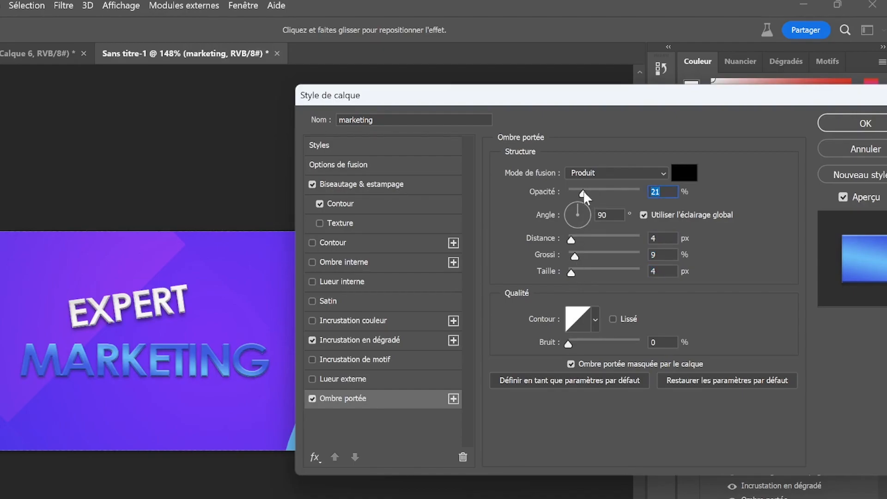
click(833, 123)
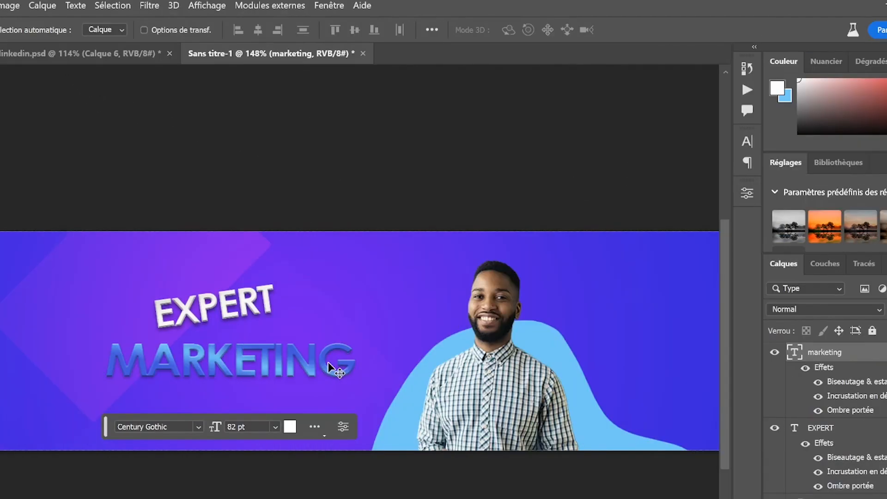
Step: Rotate the "MARKETING" text by about -8.7° so that it follows the slant of "EXPERT"
key(ctrl+t)
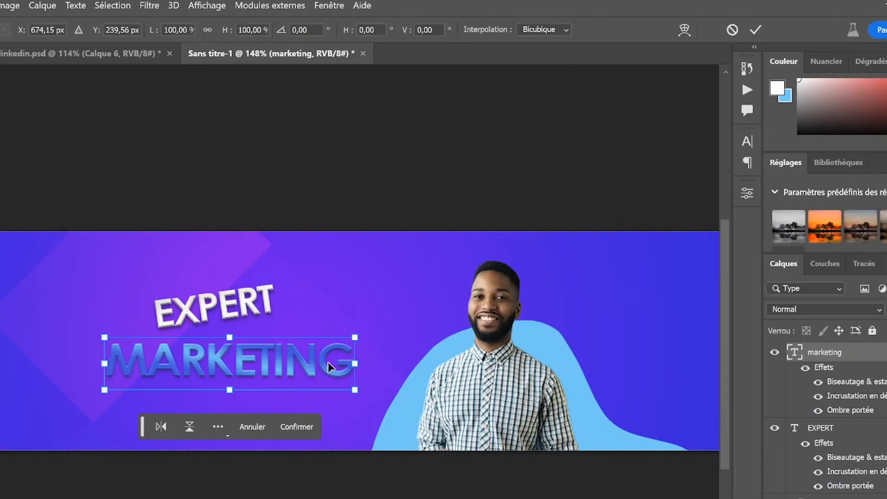
drag(367, 330, 371, 306)
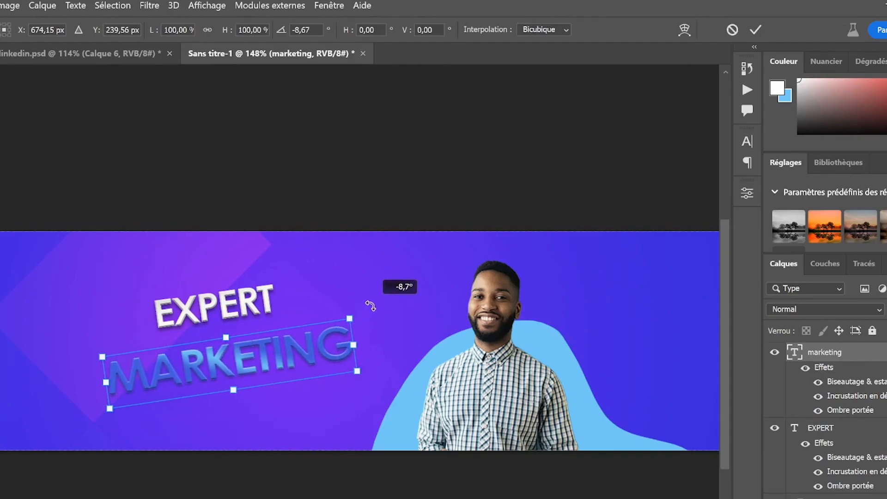
click(755, 32)
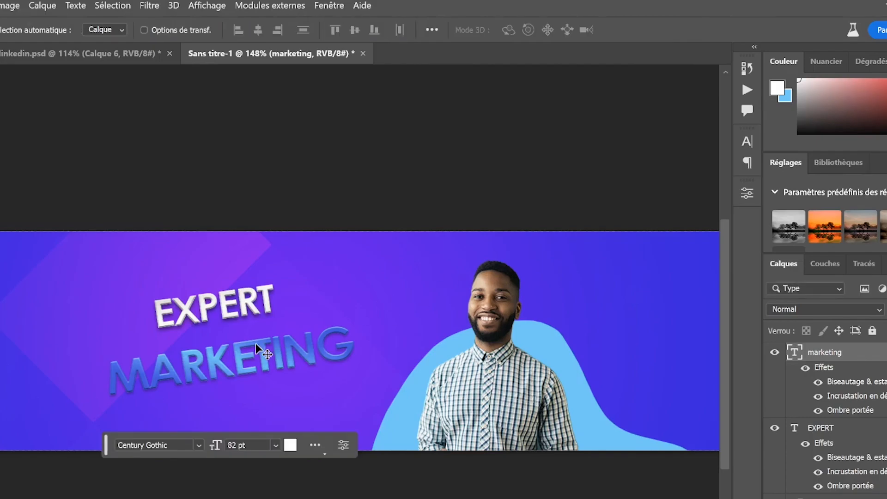
Step: Move the "MARKETING" text closer beneath "EXPERT" and readjust its rotation slightly
mouse_move(253, 351)
mouse_down()
mouse_move(268, 345)
mouse_move(251, 338)
mouse_up()
key(ctrl+t)
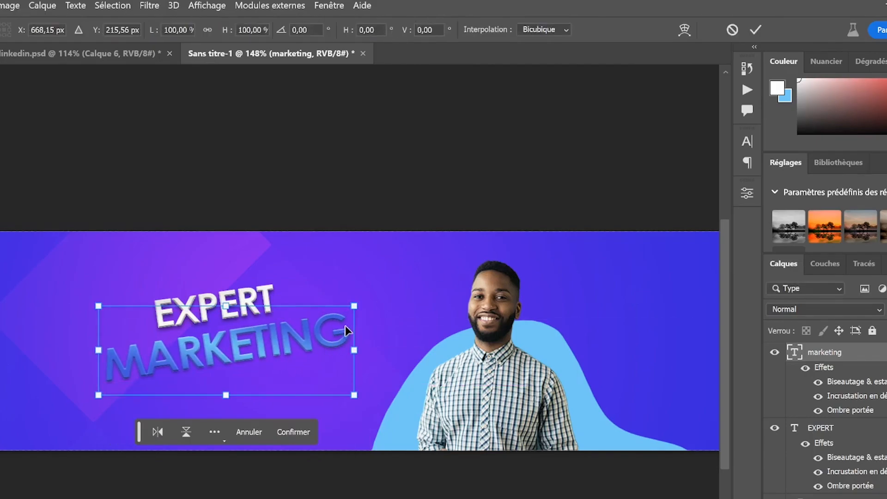
drag(366, 297, 376, 301)
click(756, 33)
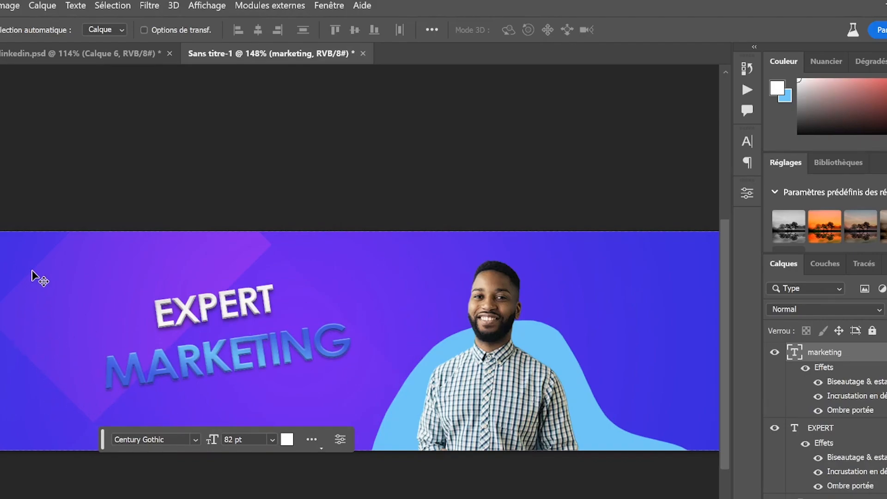
Step: Draw a white rectangle of about 545 x 99 px over the "MARKETING" text and remove its outline
click(10, 248)
drag(69, 345, 368, 400)
drag(465, 400, 467, 400)
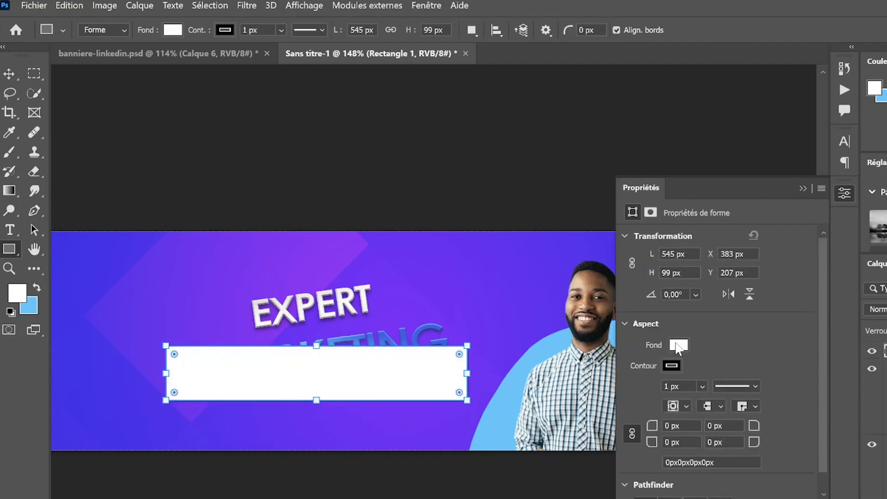
click(673, 366)
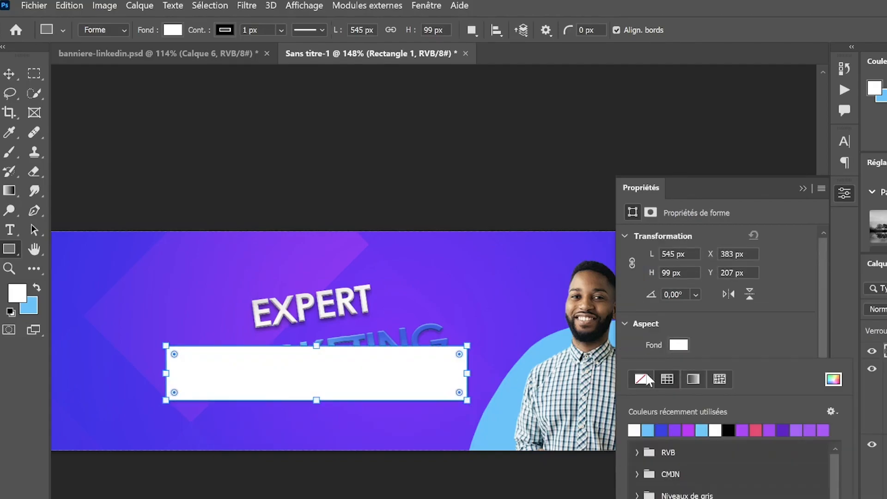
click(644, 378)
click(804, 187)
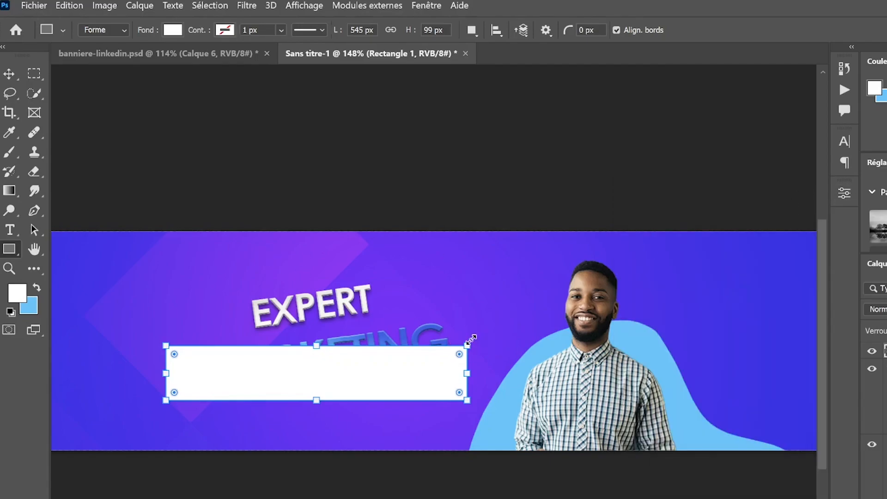
Step: Rotate the white rectangle by about -7.75° to match the slant of the title
key(v)
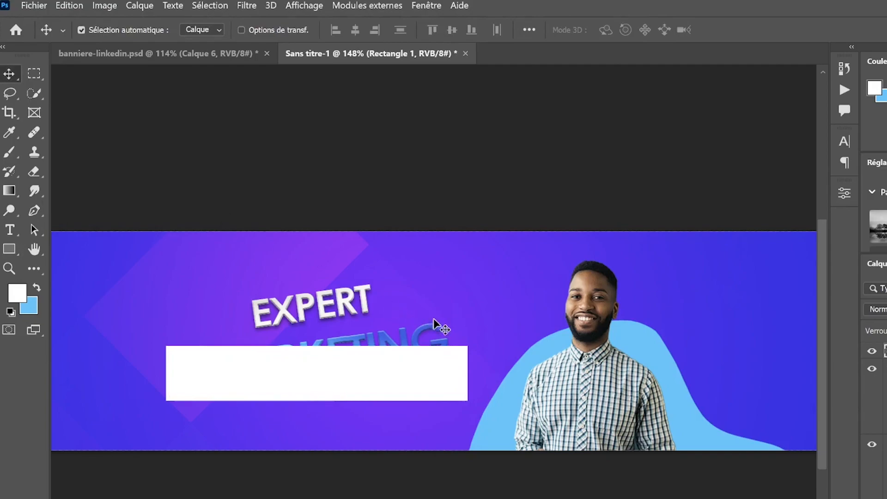
key(ctrl)
key(ctrl+t)
drag(477, 339, 481, 313)
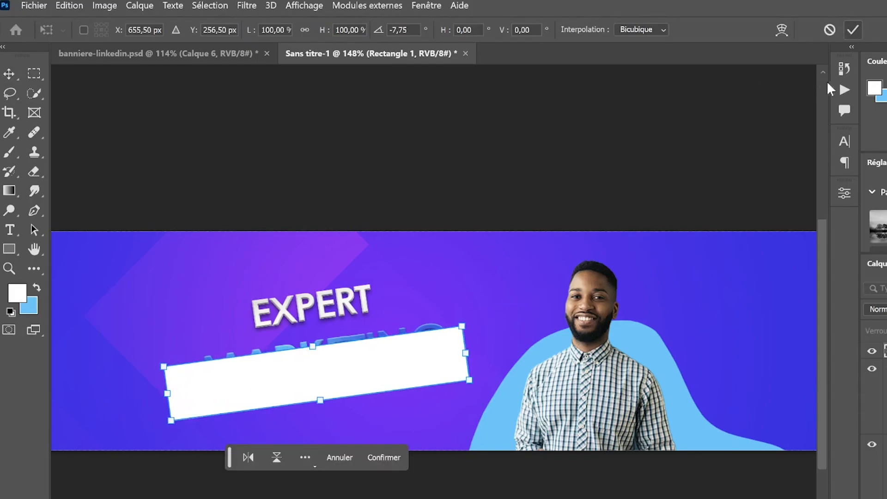
key(Return)
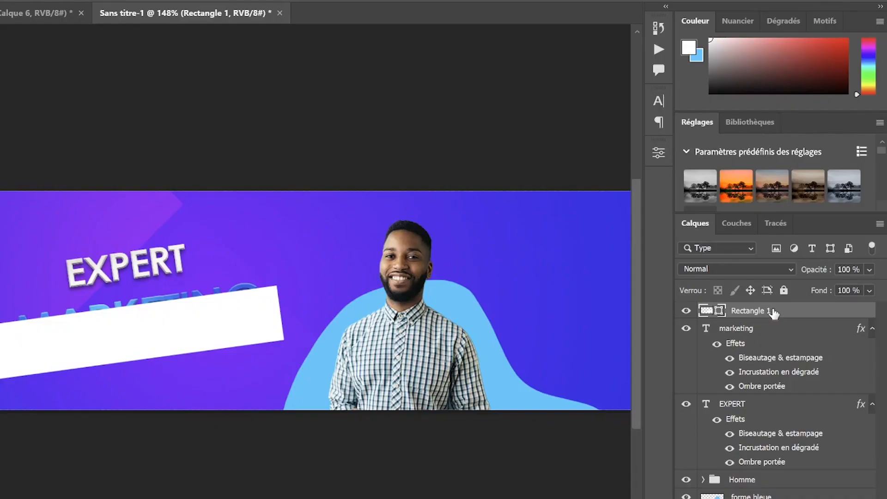
Step: Place the rectangle's layer below the "marketing" text layer and move the rectangle up to frame the word "MARKETING"
drag(778, 313, 781, 388)
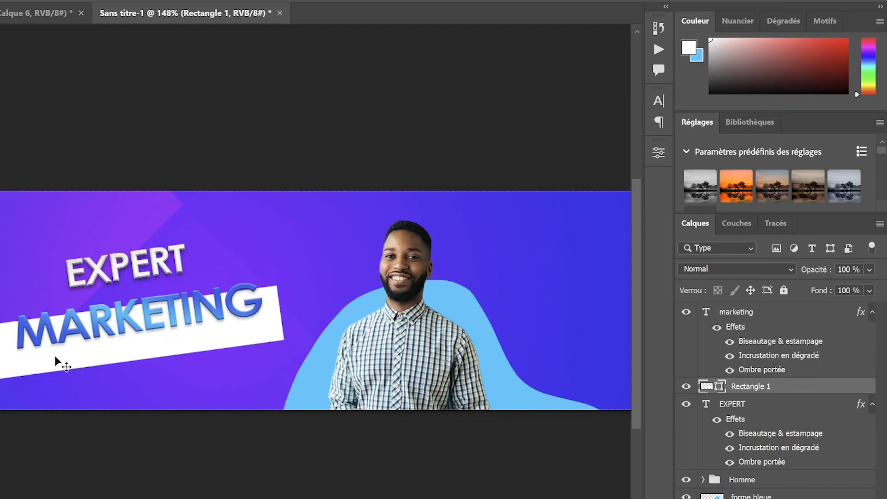
drag(59, 359, 64, 345)
drag(194, 341, 195, 341)
key(Up)
key(Up)
key(Up)
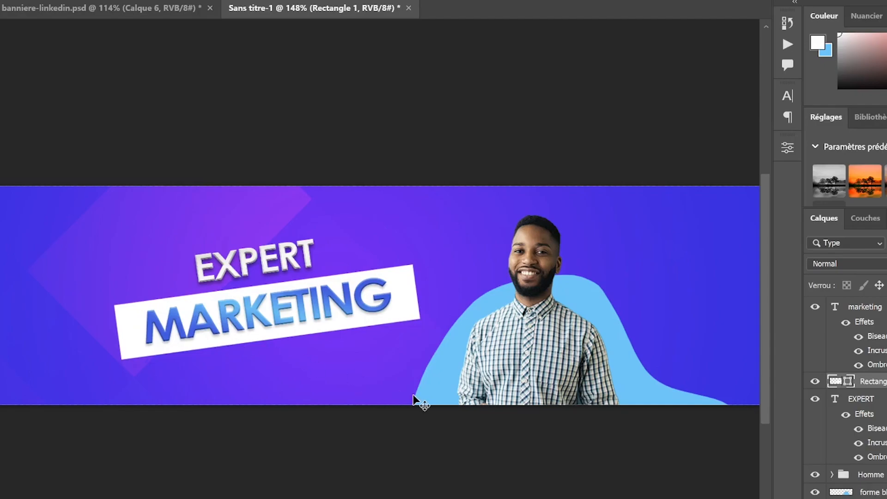
Step: Add an outer glow to the white rectangle behind "MARKETING", using a light blue glow colour
right_click(879, 382)
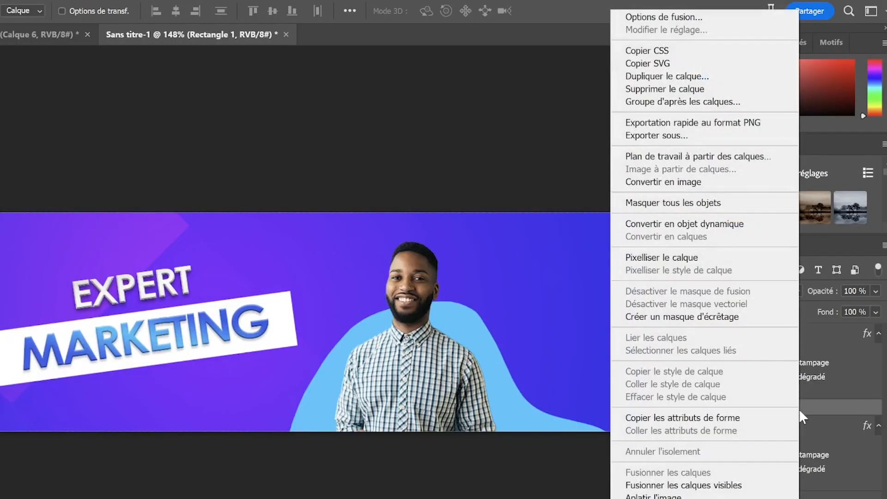
click(697, 17)
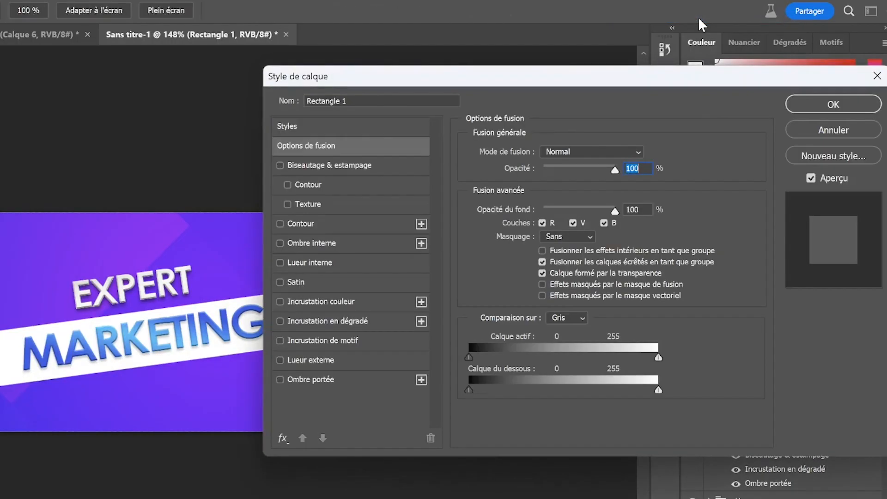
click(336, 363)
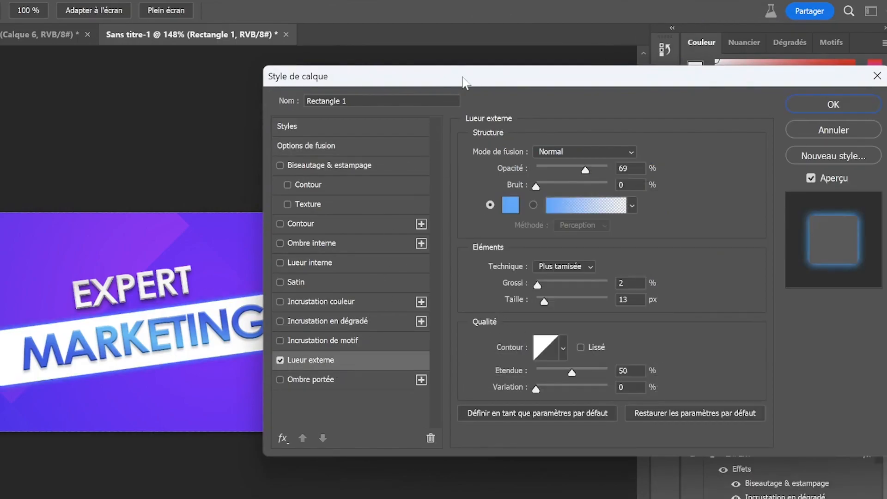
drag(464, 82, 531, 72)
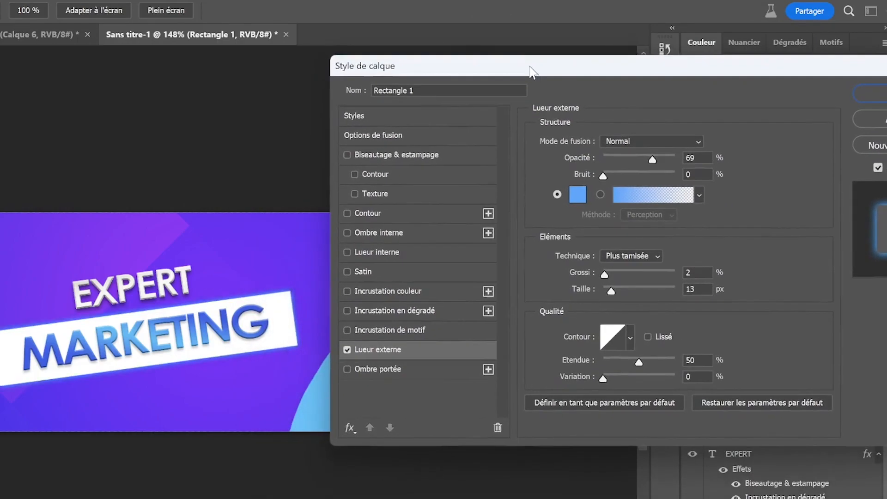
click(579, 196)
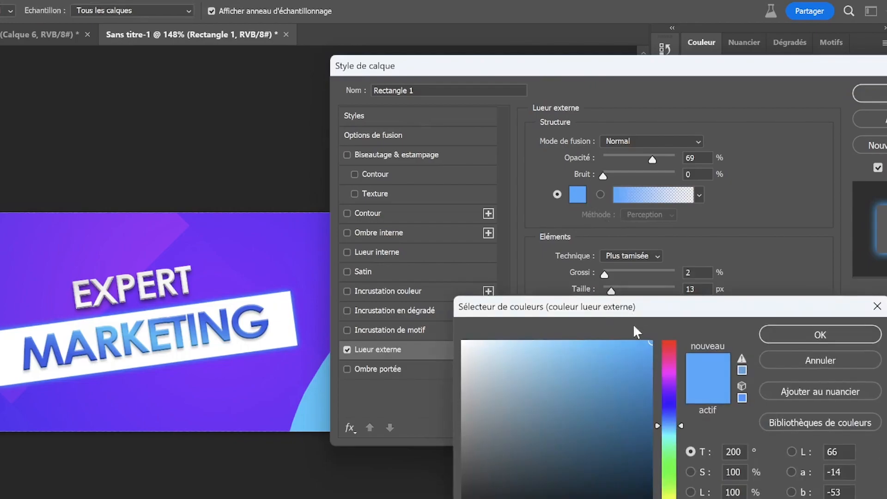
click(805, 336)
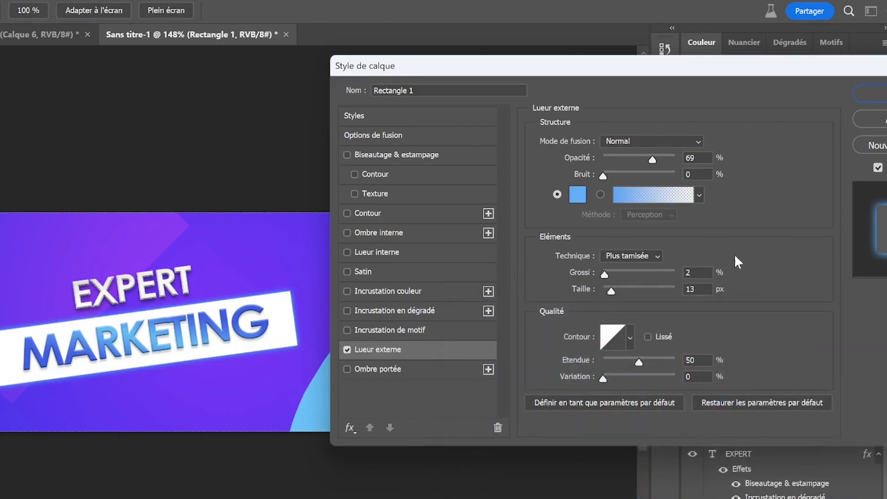
Step: Strengthen the rectangle's outer glow with 83% opacity, a larger size and a lighter cyan colour, and apply the layer style
drag(612, 293, 615, 298)
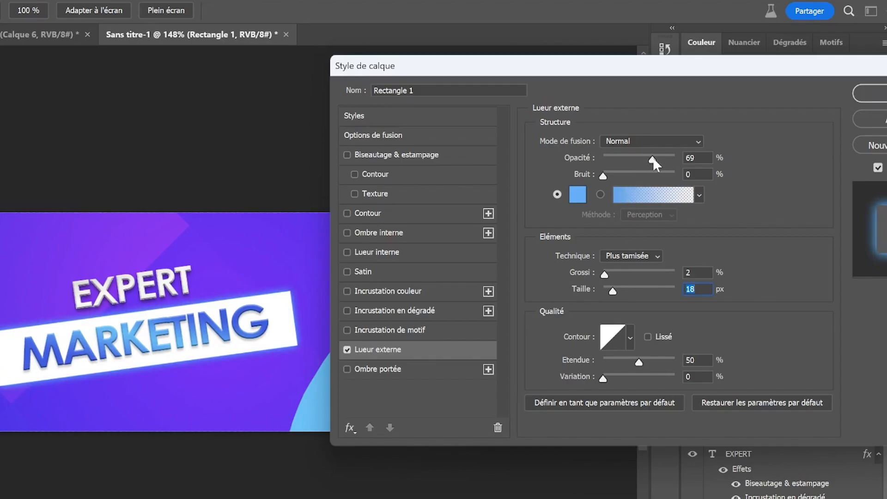
drag(660, 161, 655, 155)
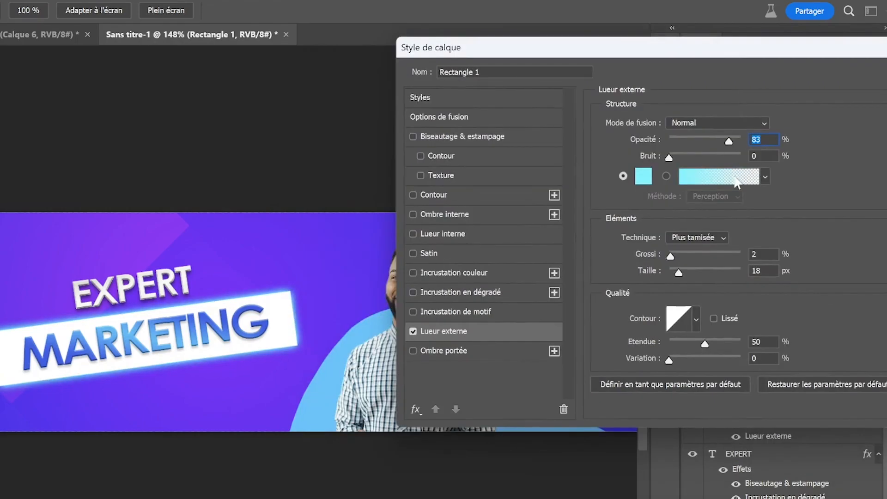
drag(681, 274, 681, 273)
drag(734, 55, 473, 75)
click(709, 98)
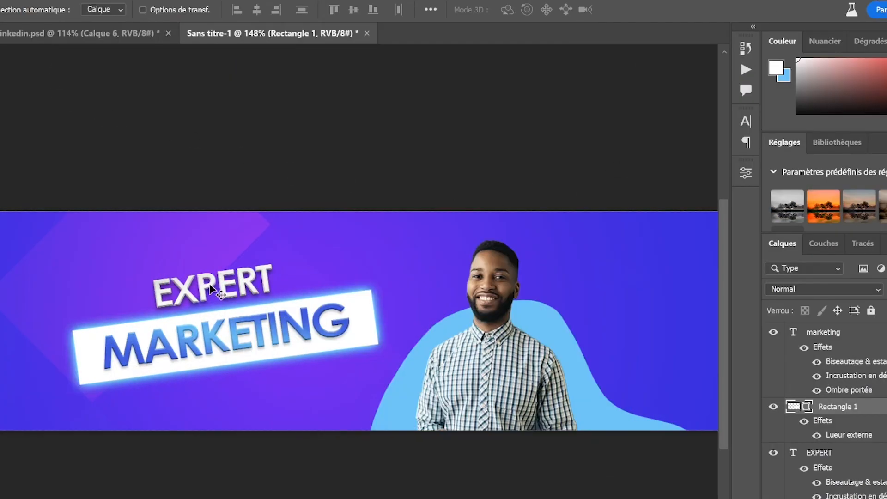
Step: Scale the "EXPERT" text up to about 134% and shift it left above the "MARKETING" rectangle
click(131, 290)
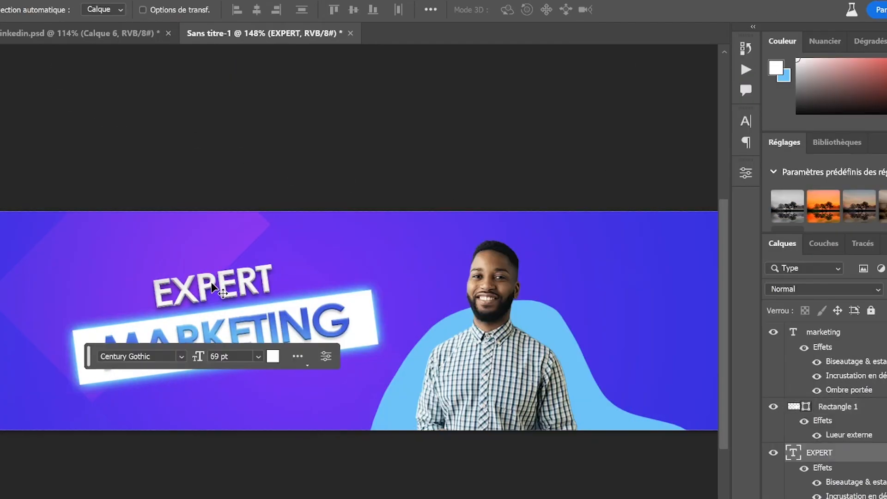
key(ctrl+t)
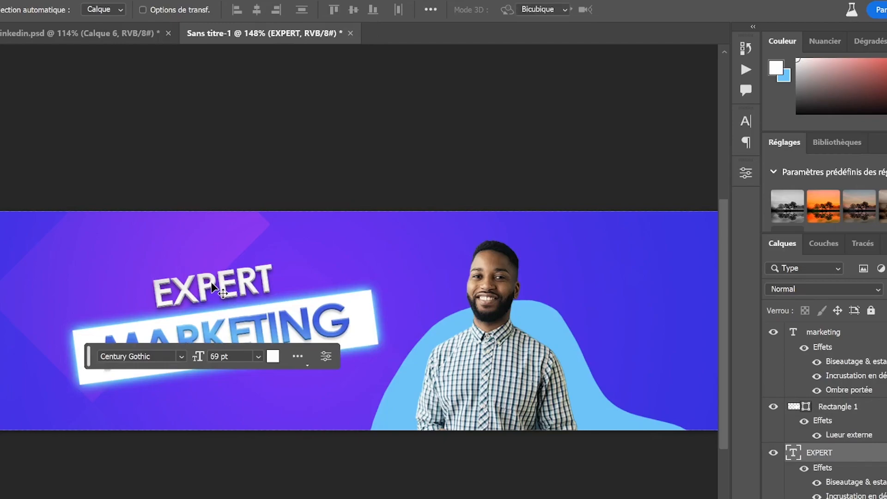
drag(283, 257, 326, 240)
drag(257, 272, 231, 273)
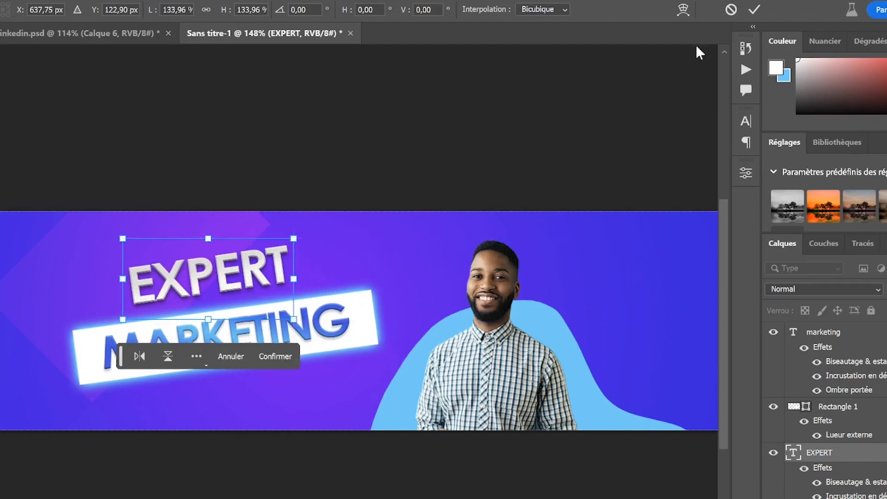
click(754, 20)
click(541, 181)
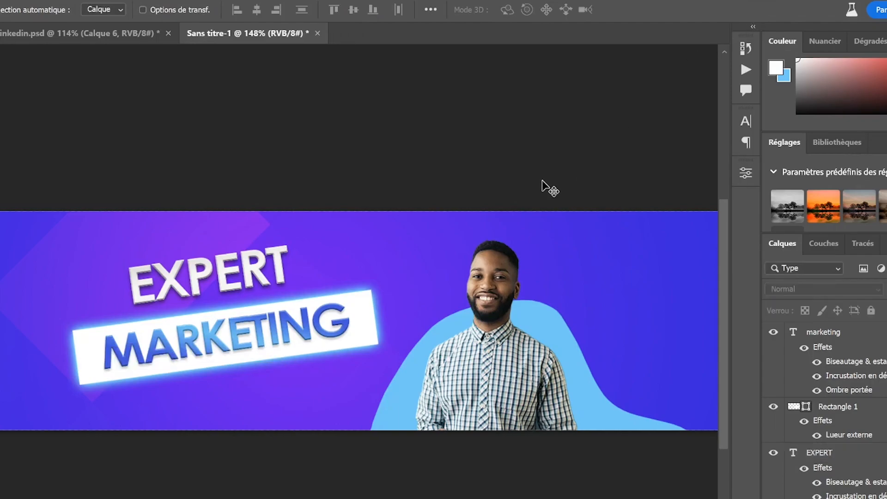
Step: Check the finished reference banner, then place the Messenger and Facebook icons image in the new banner and shift it left
scroll(492, 187, down, 2)
drag(397, 196, 439, 194)
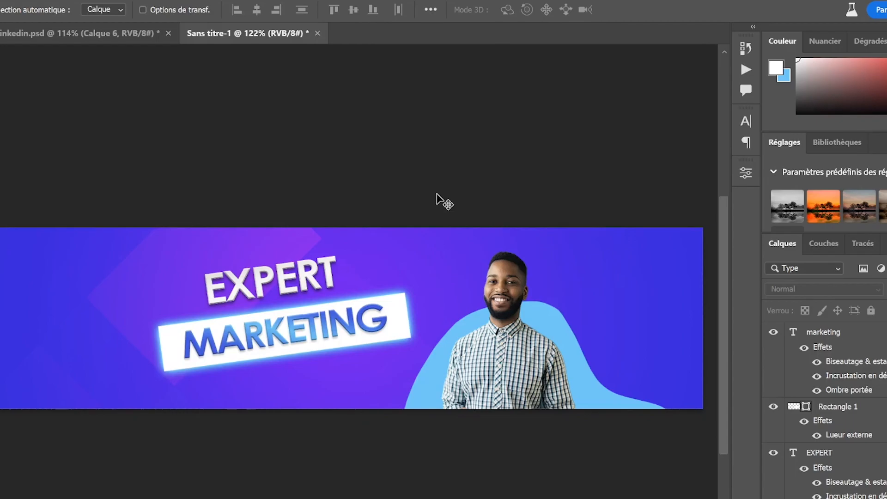
click(154, 39)
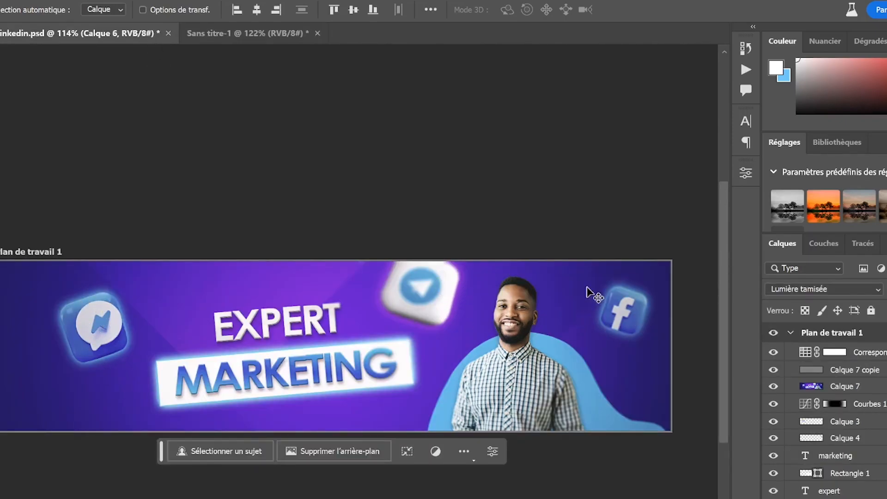
click(219, 41)
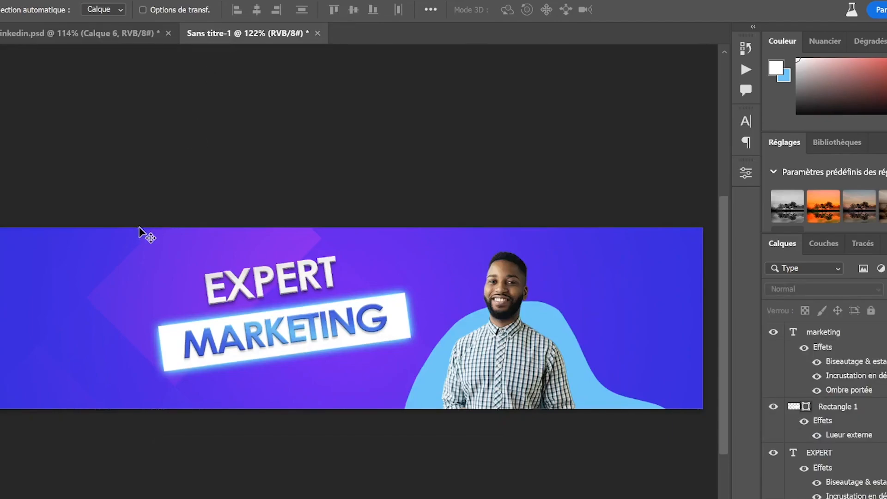
click(1, 1)
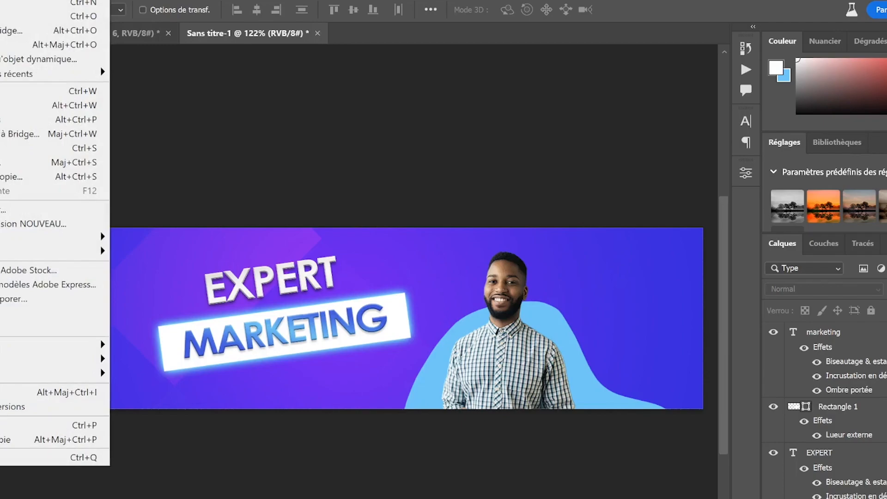
click(12, 299)
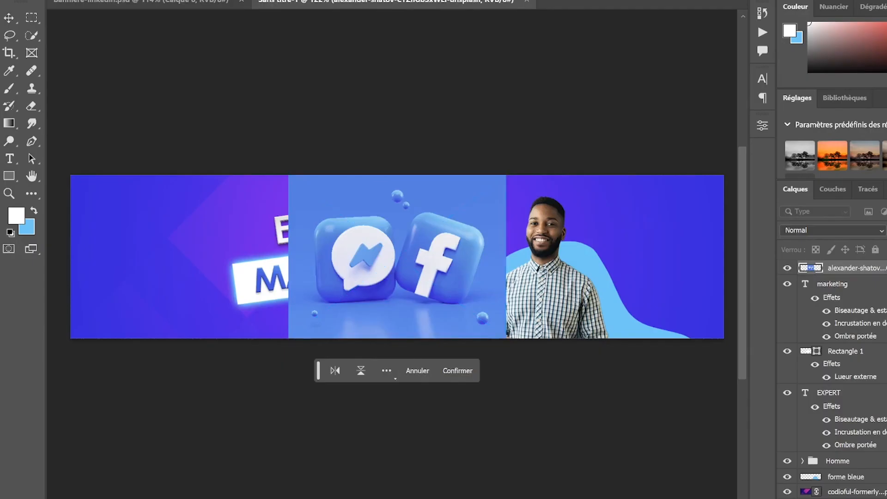
key(Return)
drag(422, 261, 277, 261)
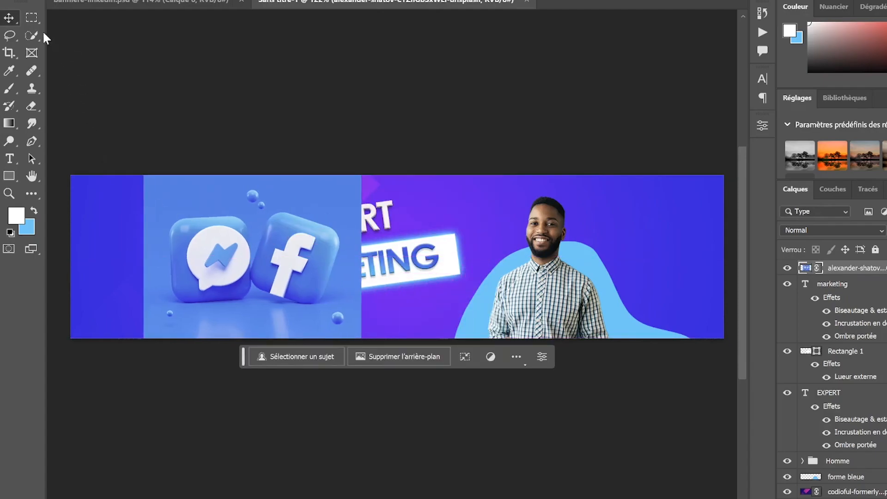
Step: Select only the Messenger icon with the Quick Selection tool, removing the parts of the Facebook icon from the selection
click(31, 37)
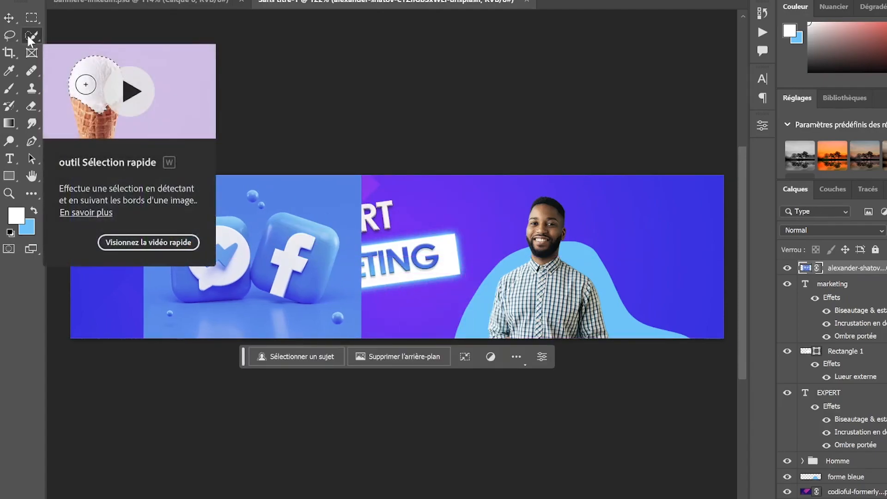
mouse_move(216, 230)
mouse_down()
mouse_move(185, 240)
mouse_move(191, 286)
mouse_move(201, 290)
mouse_move(222, 292)
mouse_move(226, 253)
mouse_move(242, 233)
mouse_move(245, 258)
mouse_up()
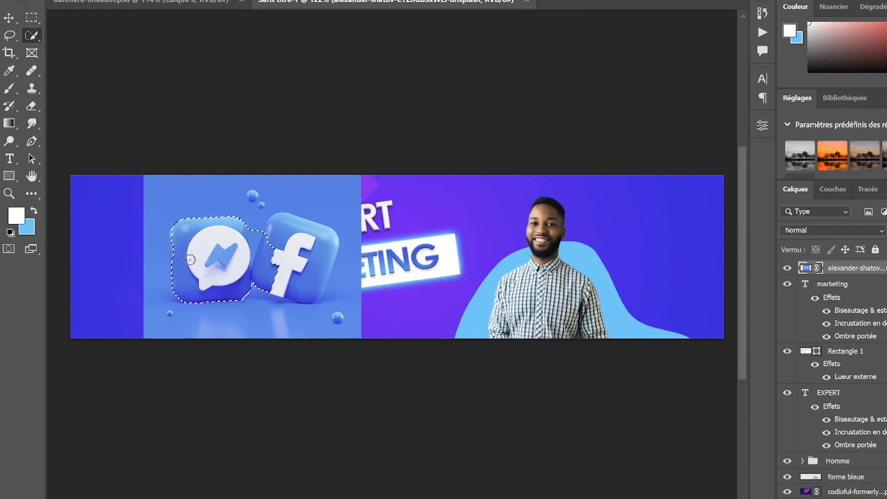
drag(174, 233, 177, 262)
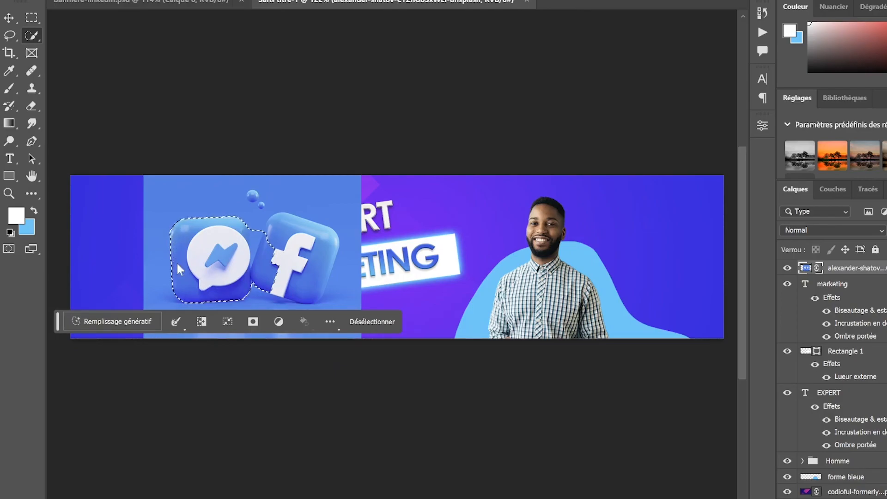
scroll(253, 267, up, 5)
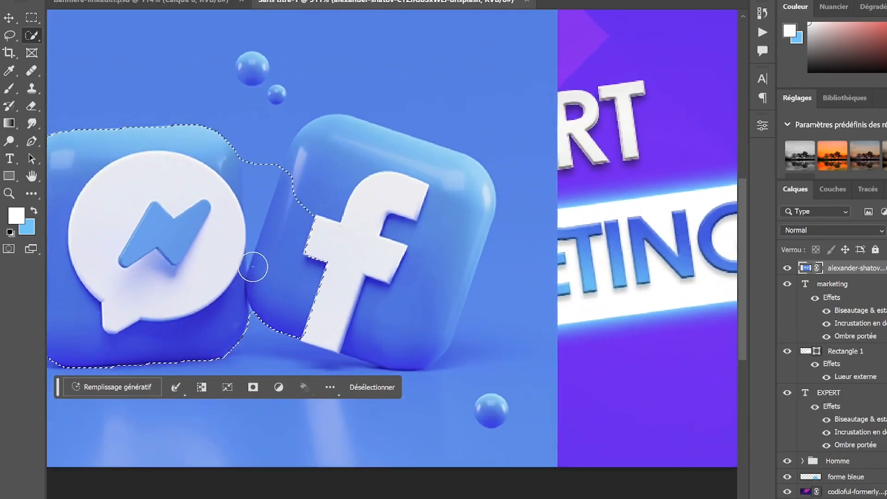
drag(276, 240, 325, 196)
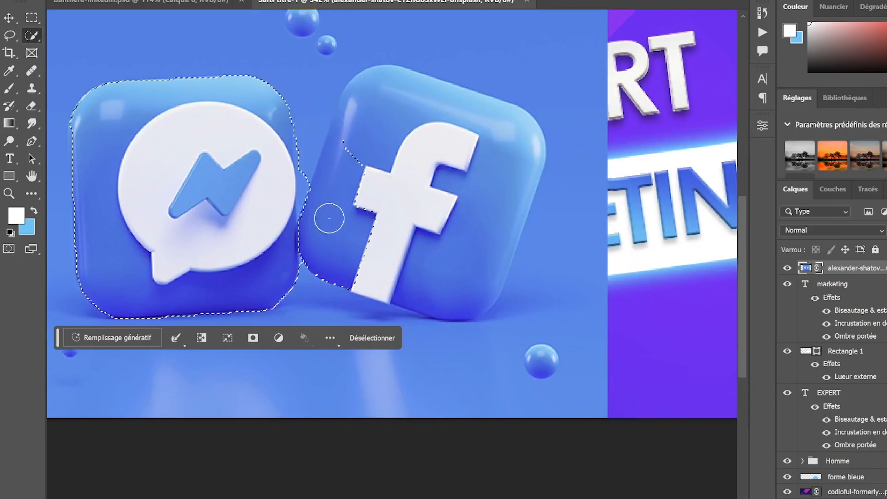
mouse_move(331, 245)
mouse_down()
mouse_move(341, 184)
mouse_move(352, 292)
mouse_move(313, 145)
mouse_move(313, 213)
mouse_move(280, 202)
mouse_move(277, 227)
mouse_move(214, 252)
mouse_move(79, 132)
mouse_move(83, 234)
mouse_move(125, 251)
mouse_move(250, 227)
mouse_up()
mouse_move(145, 68)
mouse_down()
mouse_move(129, 210)
mouse_move(140, 286)
mouse_move(168, 109)
mouse_move(168, 223)
mouse_move(168, 165)
mouse_up()
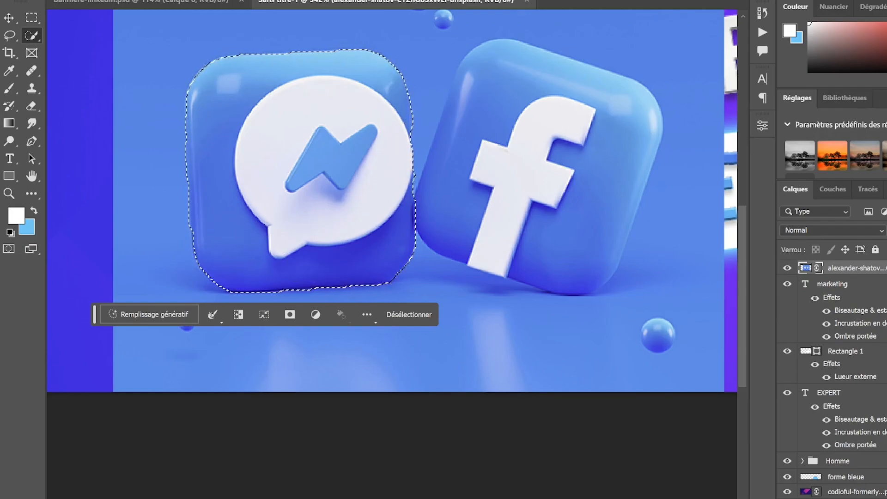
Step: Refine the edges of the Messenger icon selection with Select and Mask and copy the icon to a new layer
key(ctrl+alt+r)
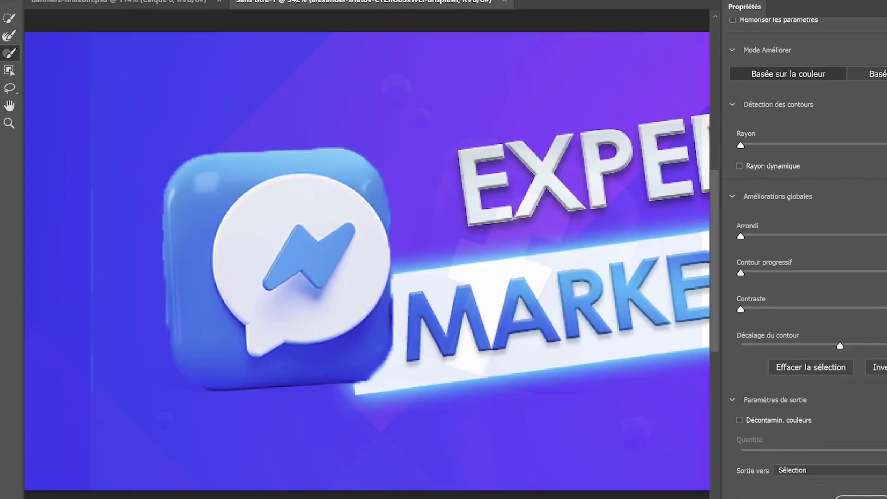
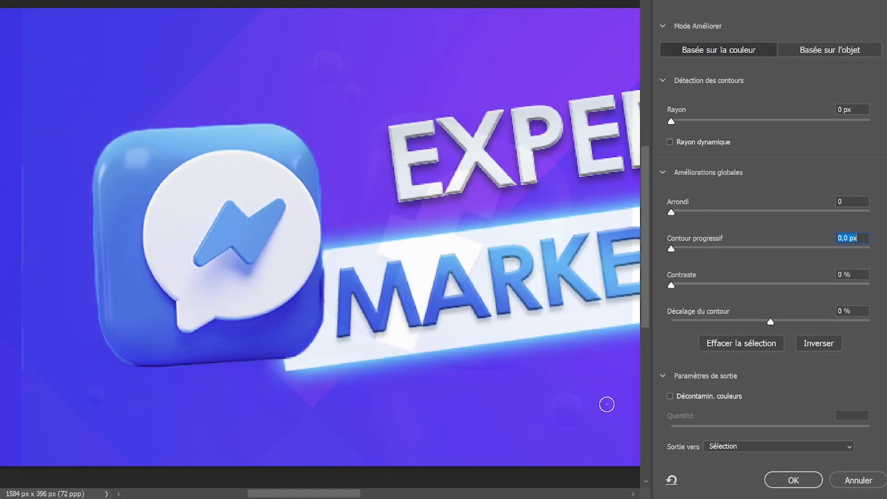
click(787, 482)
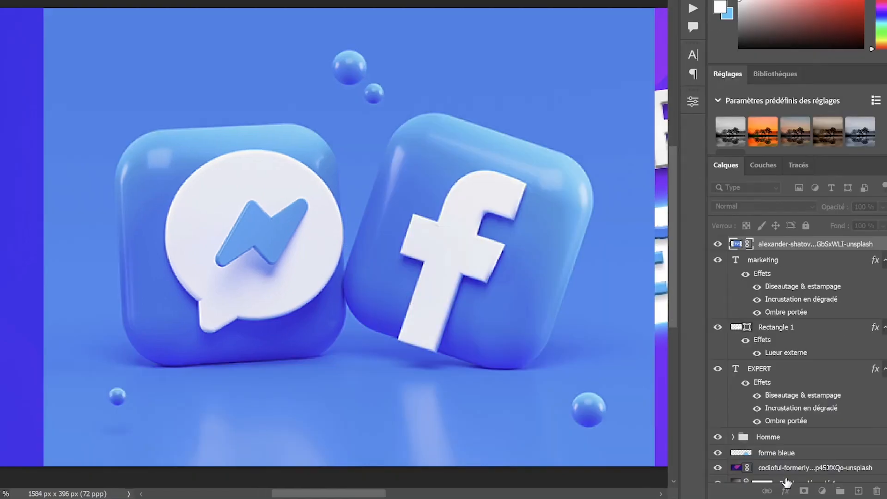
right_click(250, 187)
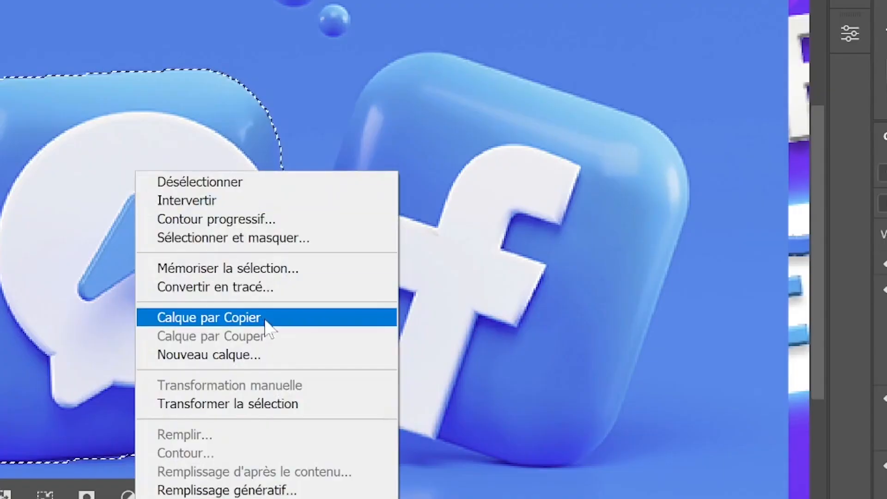
click(331, 277)
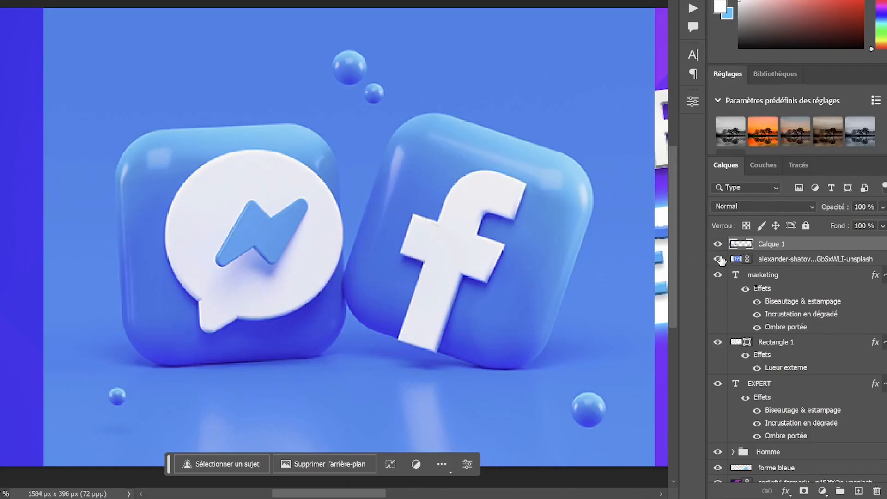
Step: Hide the source image layer and erase the stray vertical line beside the Messenger icon on its cut-out layer
click(718, 259)
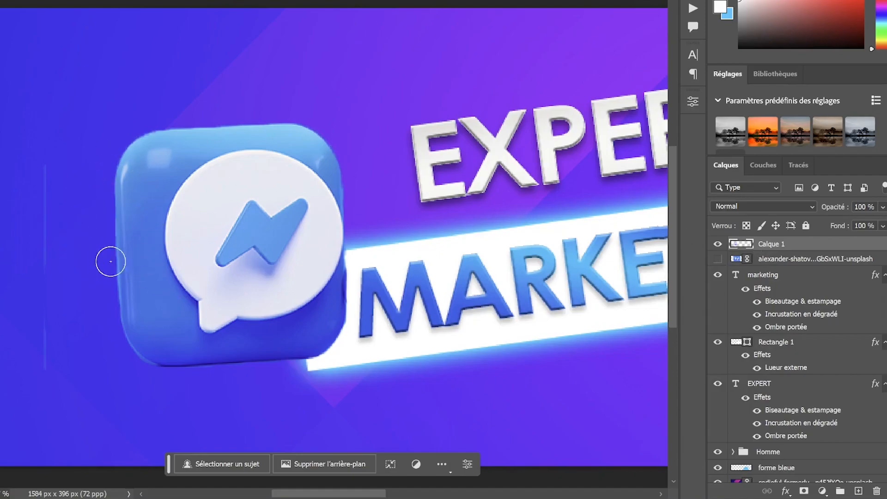
click(787, 259)
click(717, 259)
click(718, 260)
click(739, 243)
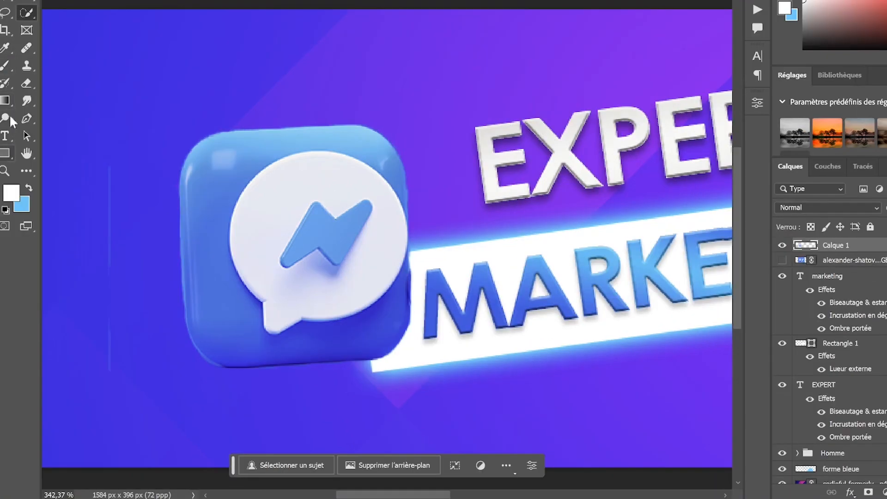
drag(27, 83, 53, 84)
drag(110, 164, 107, 269)
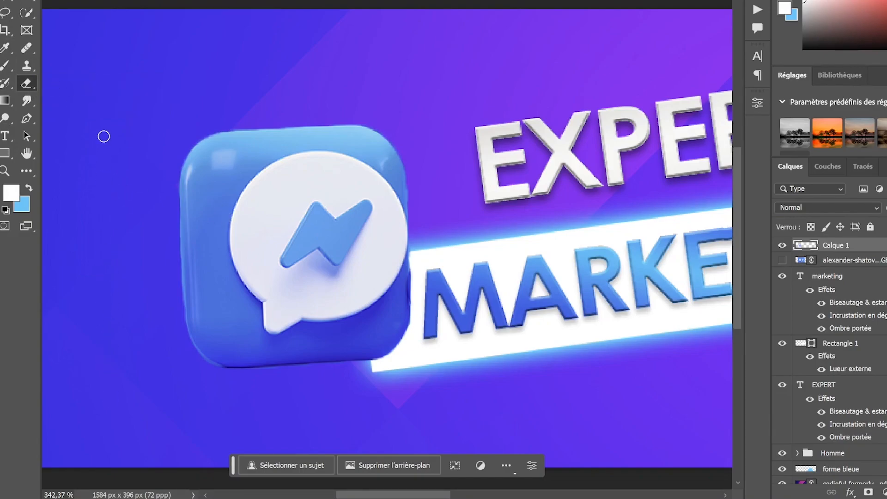
Step: Move the cut-out Messenger icon off the title to the empty area near the banner's left end
scroll(189, 245, down, 3)
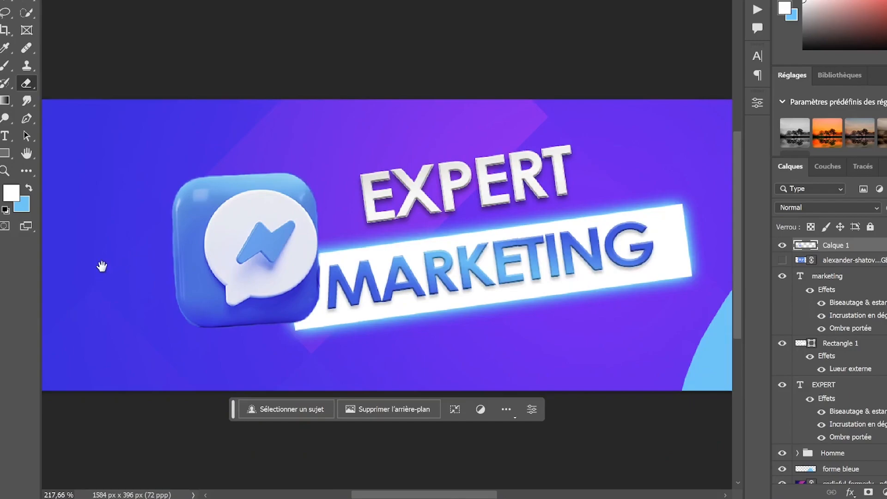
drag(101, 267, 153, 256)
key(v)
drag(258, 193, 160, 164)
scroll(232, 337, down, 1)
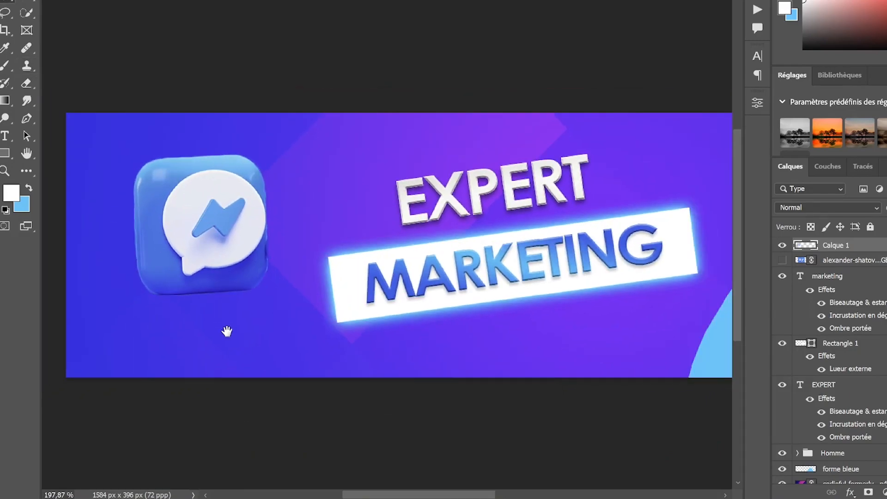
Step: Scale the Messenger icon to about 70.3% and rotate it about -12.2°
drag(225, 332, 253, 331)
key(ctrl+t)
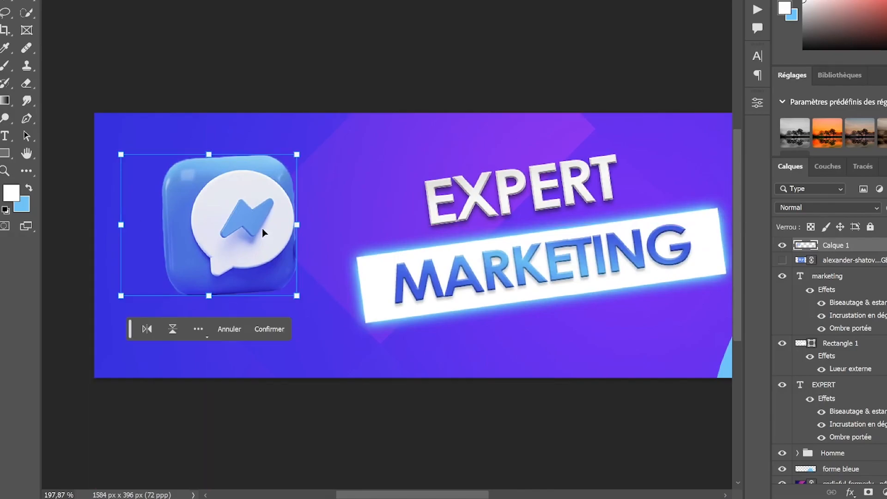
drag(121, 148, 178, 194)
drag(316, 193, 306, 167)
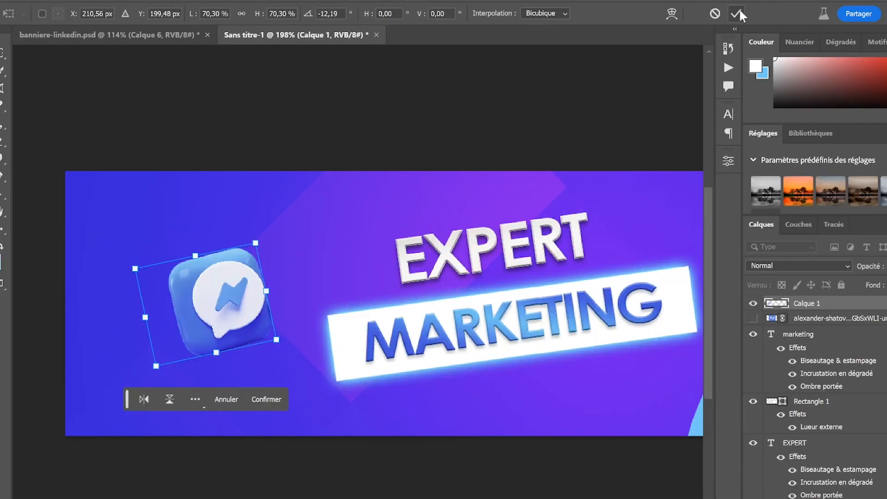
click(739, 12)
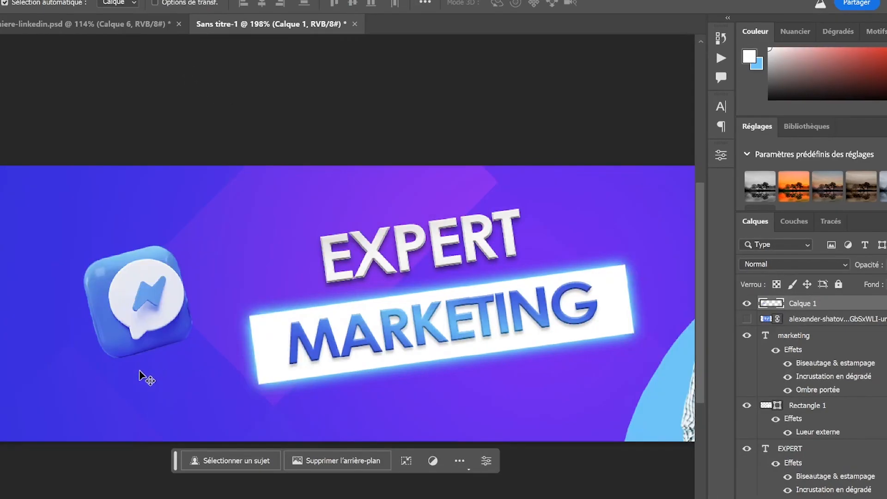
Step: Add an outer glow to the Messenger icon's layer with 55% opacity and a size of 32 px
scroll(109, 365, up, 2)
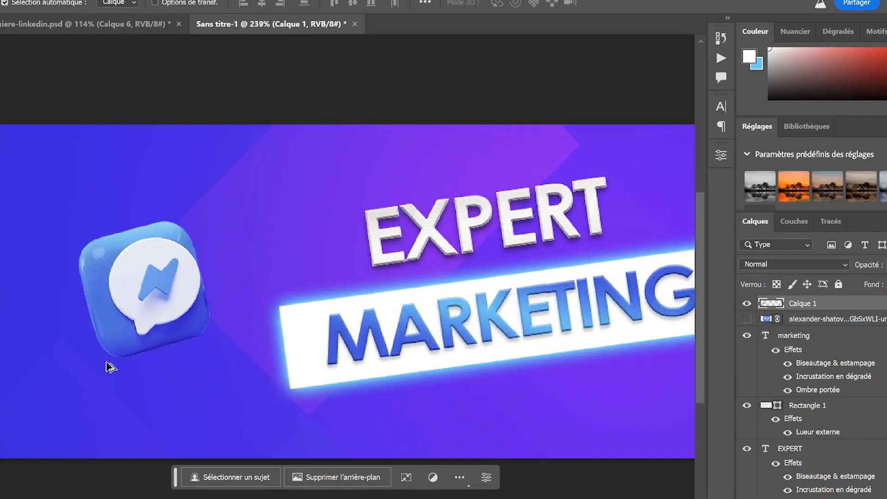
right_click(840, 302)
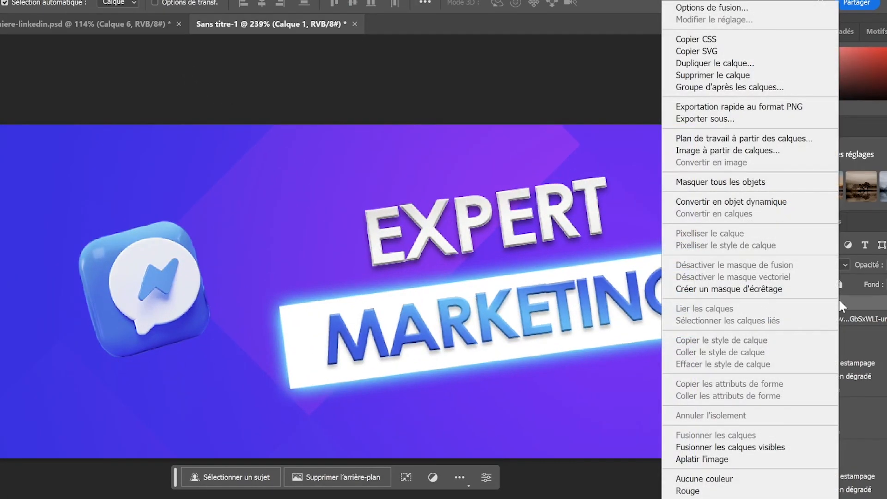
click(775, 8)
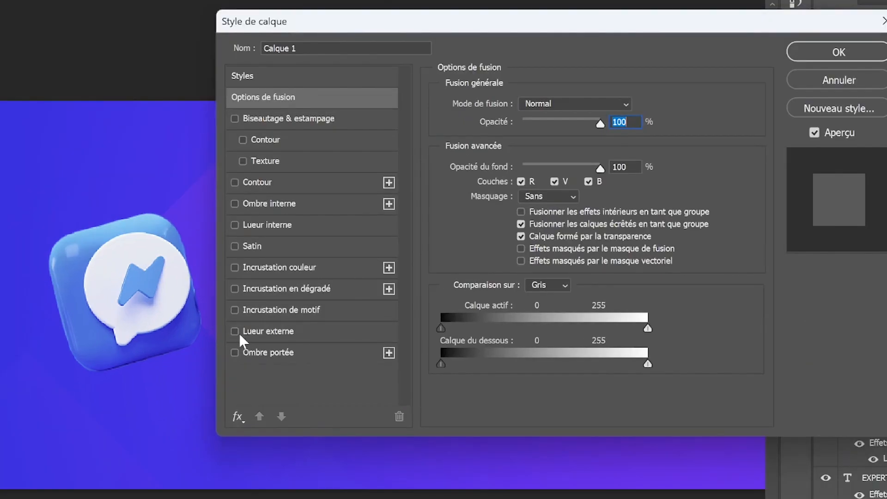
click(234, 331)
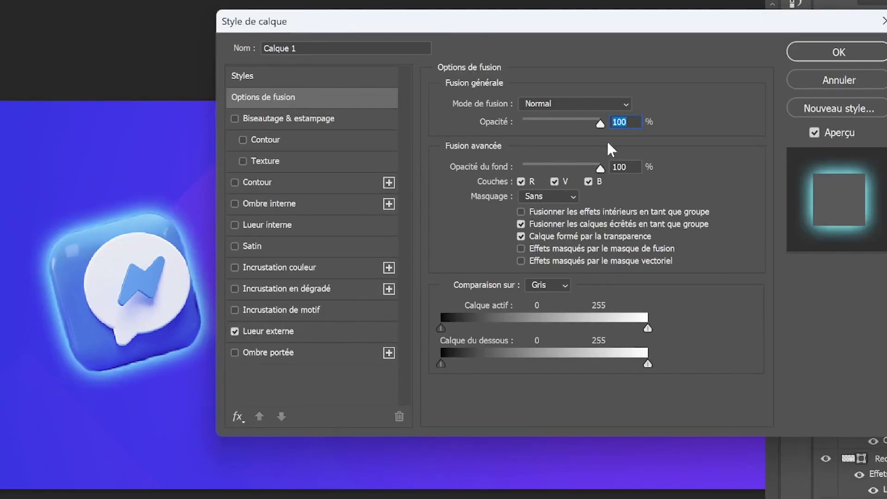
mouse_move(592, 121)
mouse_down()
mouse_move(580, 121)
mouse_move(608, 121)
mouse_up()
click(306, 334)
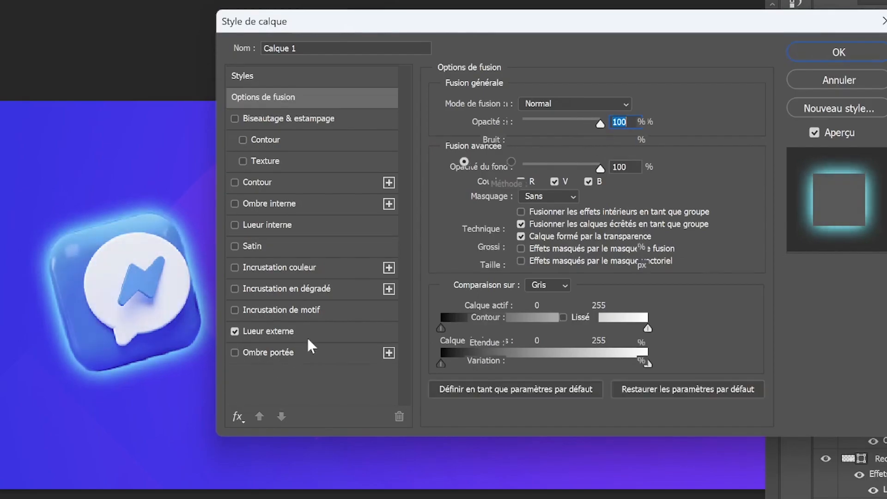
click(568, 122)
drag(526, 267, 531, 274)
drag(566, 122, 557, 118)
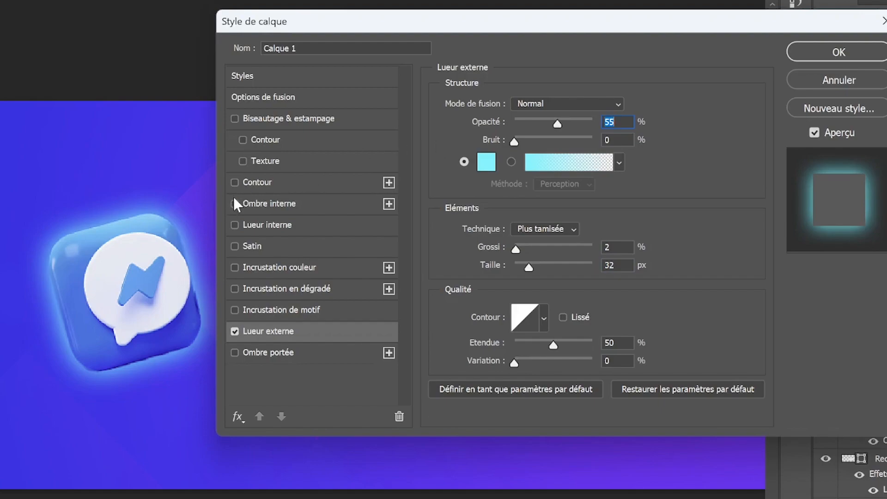
Step: Try a stroke on the Messenger icon, remove it, and apply Bevel & Emboss with its Contour option instead
click(235, 182)
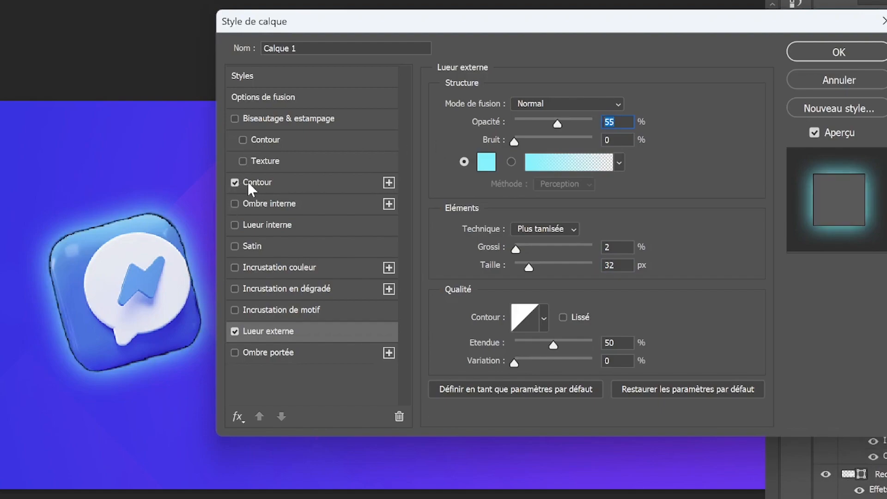
click(235, 182)
click(243, 137)
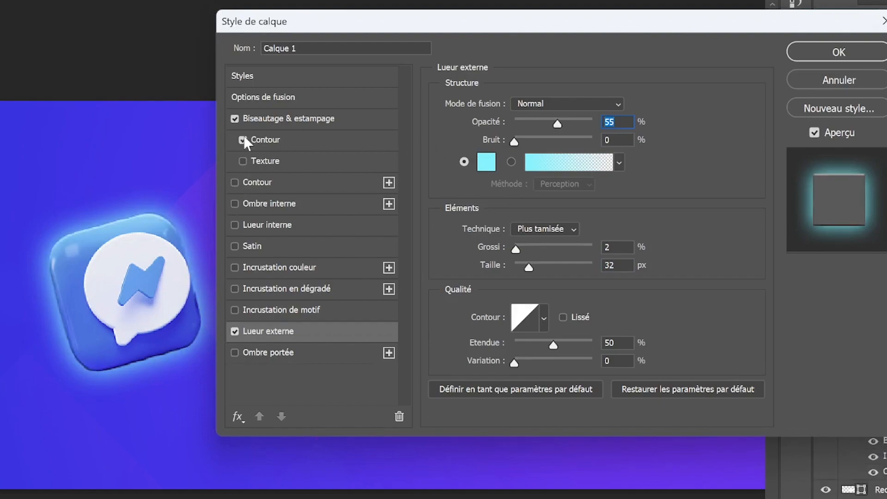
click(275, 139)
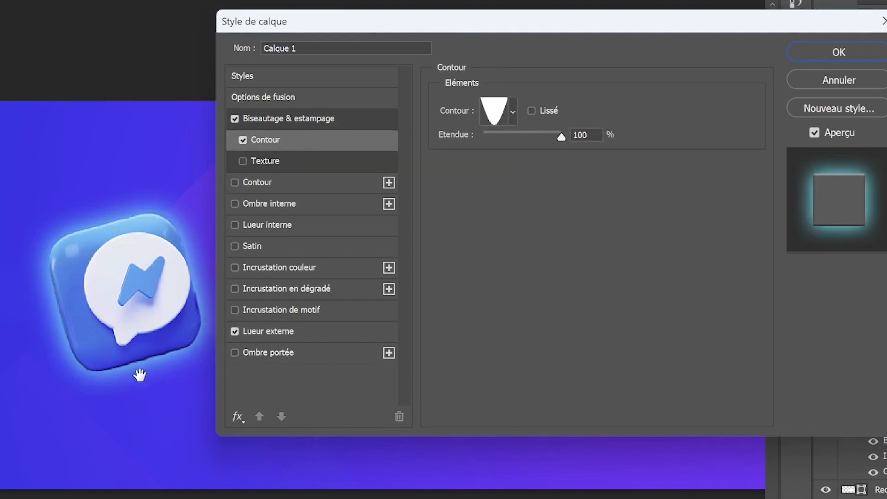
click(837, 53)
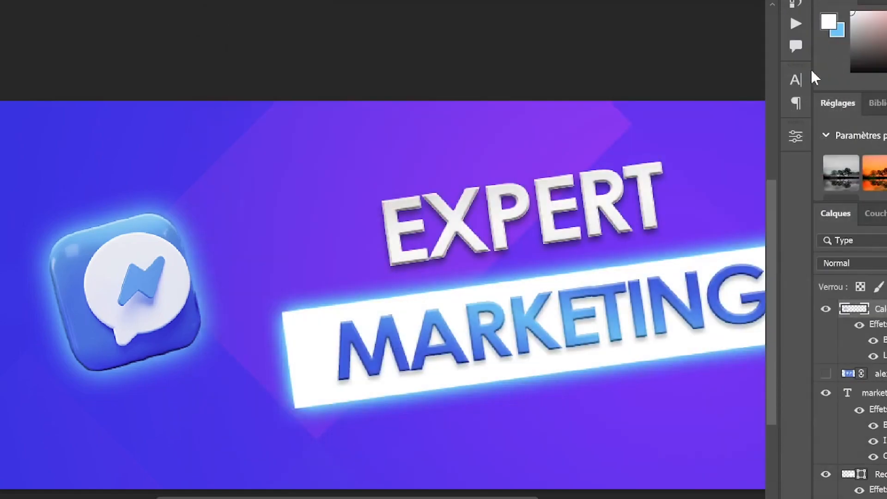
Step: Show the source image layer again and select the whole Facebook icon with the Quick Selection tool
scroll(406, 323, down, 2)
drag(493, 291, 333, 279)
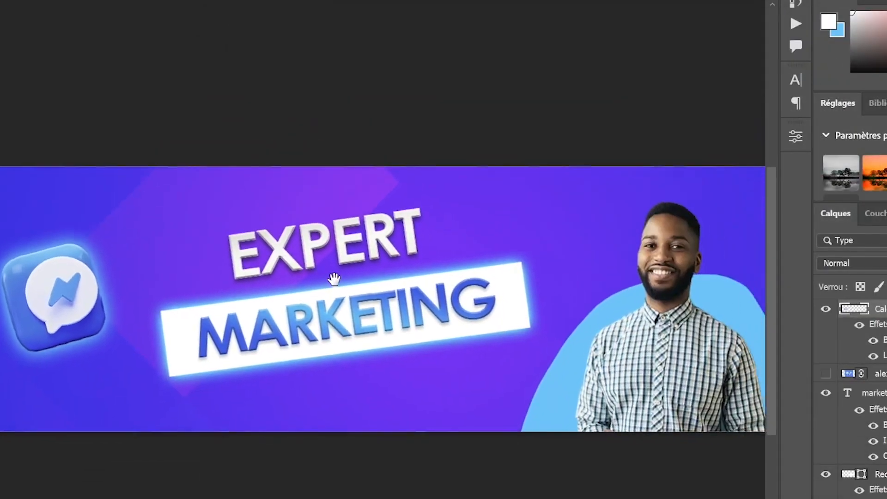
scroll(453, 311, down, 2)
drag(484, 260, 399, 256)
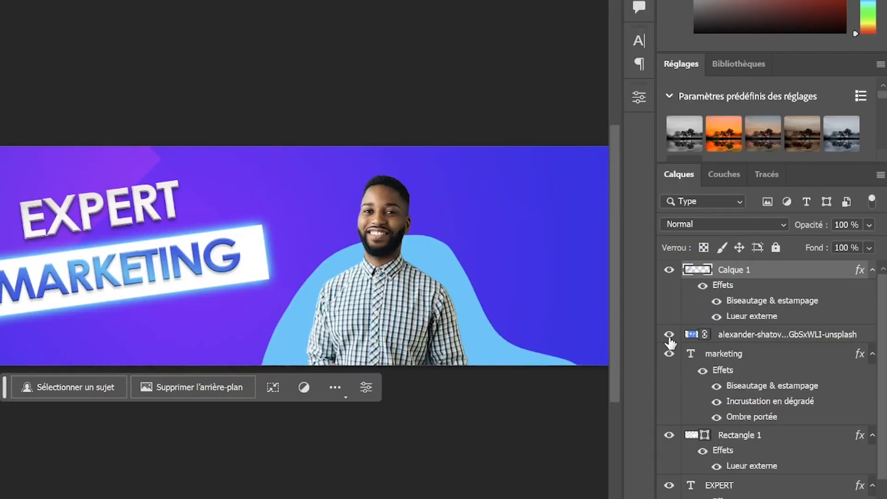
click(825, 374)
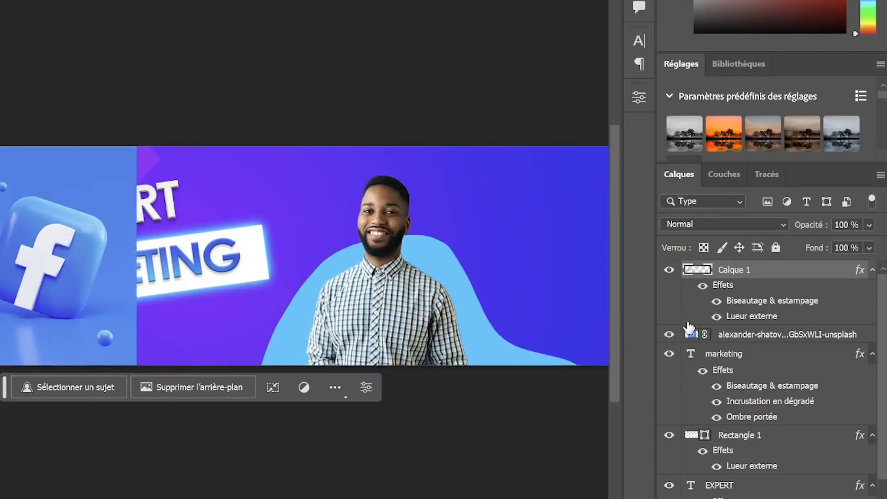
click(742, 337)
scroll(37, 263, up, 2)
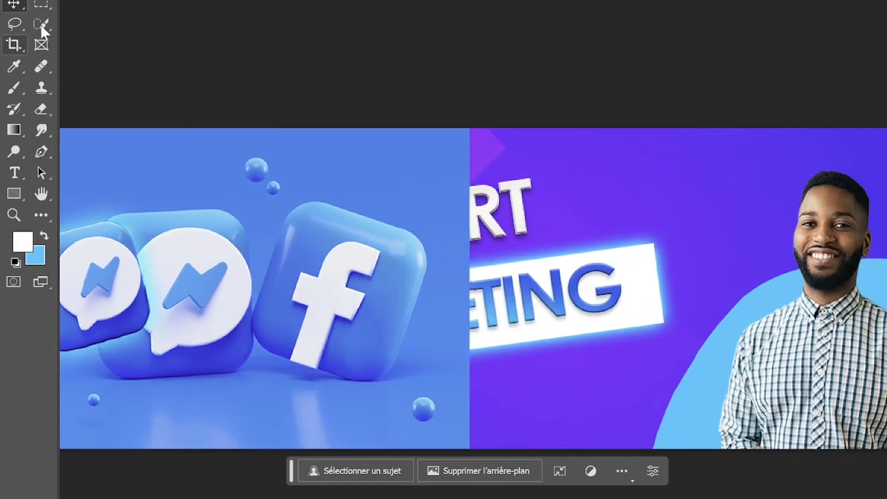
click(41, 24)
mouse_move(326, 239)
mouse_down()
mouse_move(284, 318)
mouse_move(348, 333)
mouse_move(360, 349)
mouse_move(351, 325)
mouse_up()
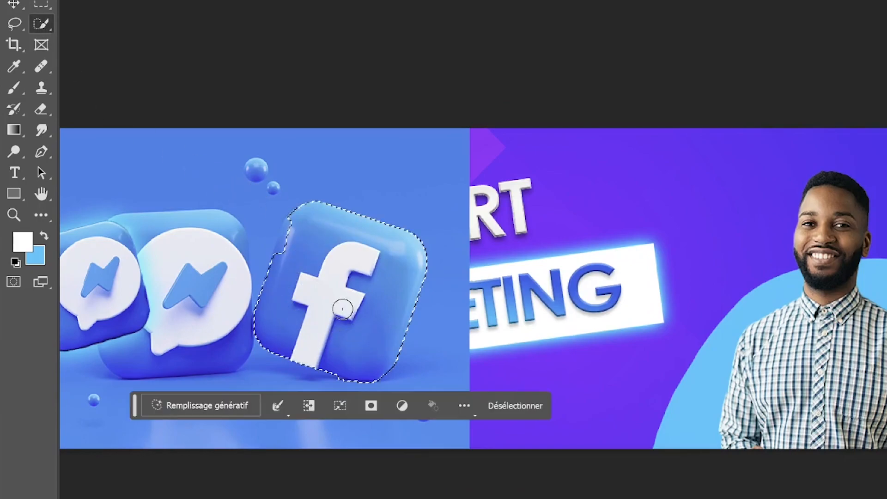
mouse_move(265, 216)
mouse_down()
mouse_move(229, 303)
mouse_move(246, 288)
mouse_up()
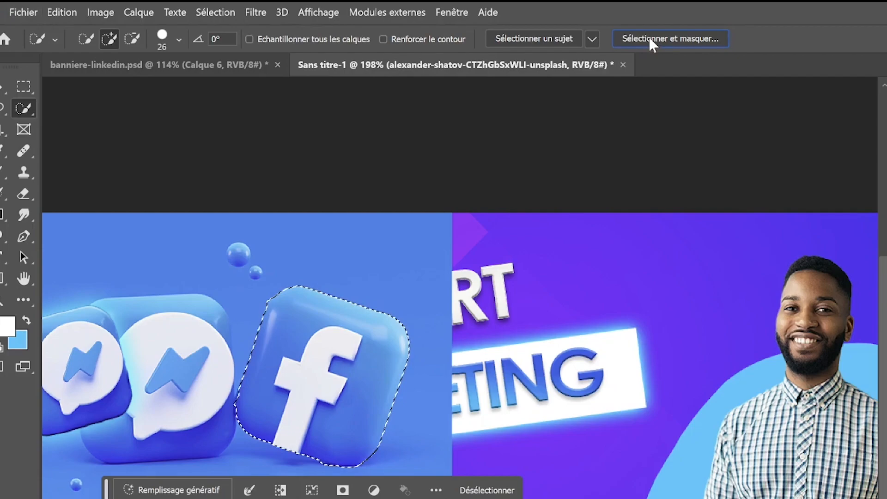
Step: Refine the Facebook icon selection in Select and Mask with a 1.1 px feather and 9% contrast
click(648, 38)
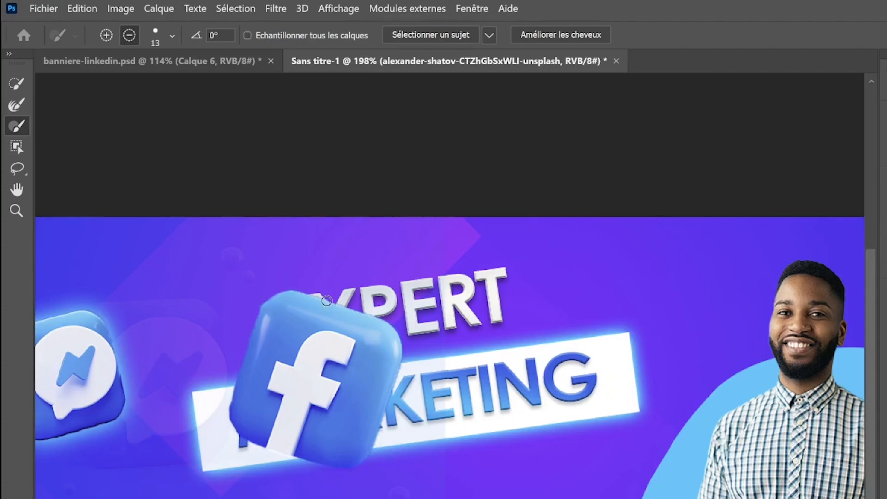
click(106, 35)
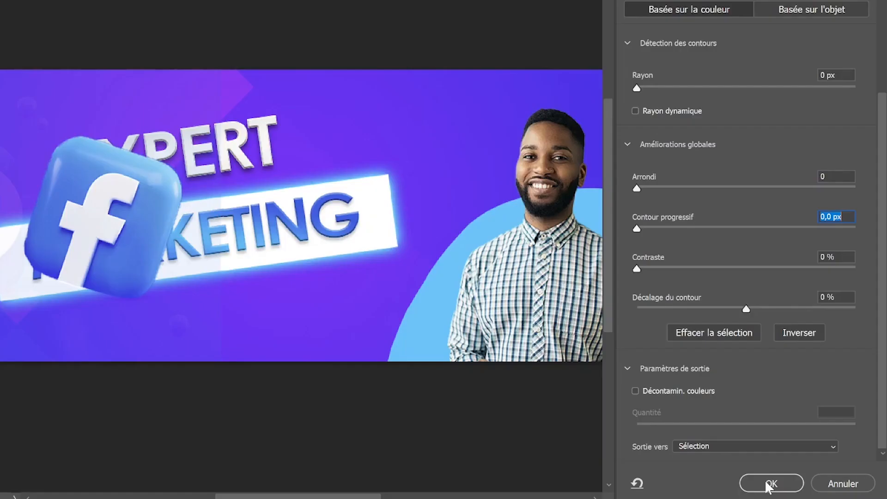
drag(637, 227, 653, 229)
click(656, 269)
click(771, 484)
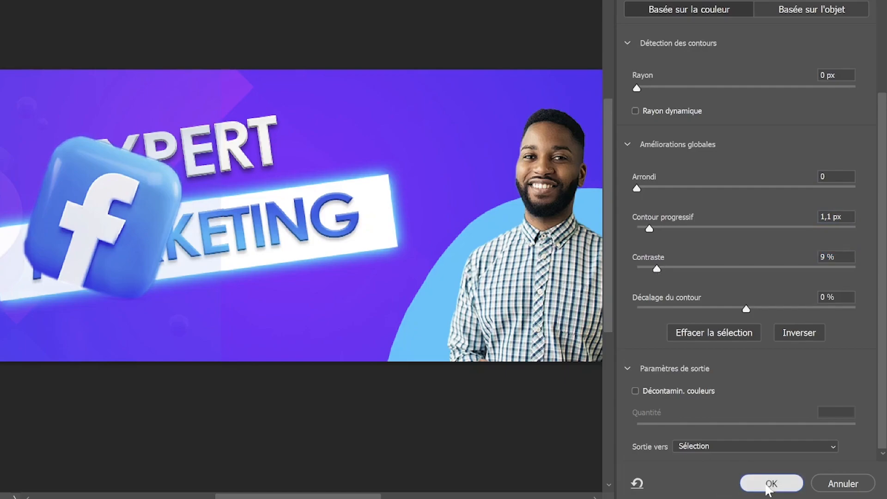
Step: Copy the selected Facebook icon to a new layer and delete the source image layer
right_click(157, 206)
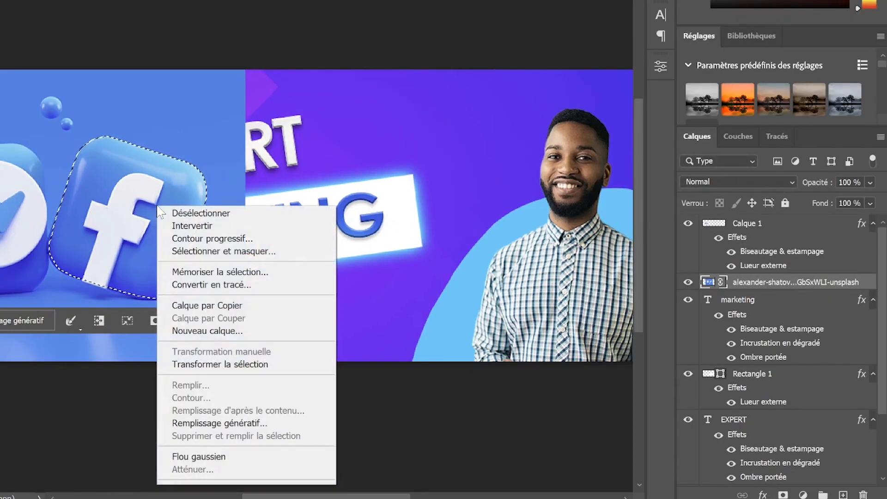
click(288, 304)
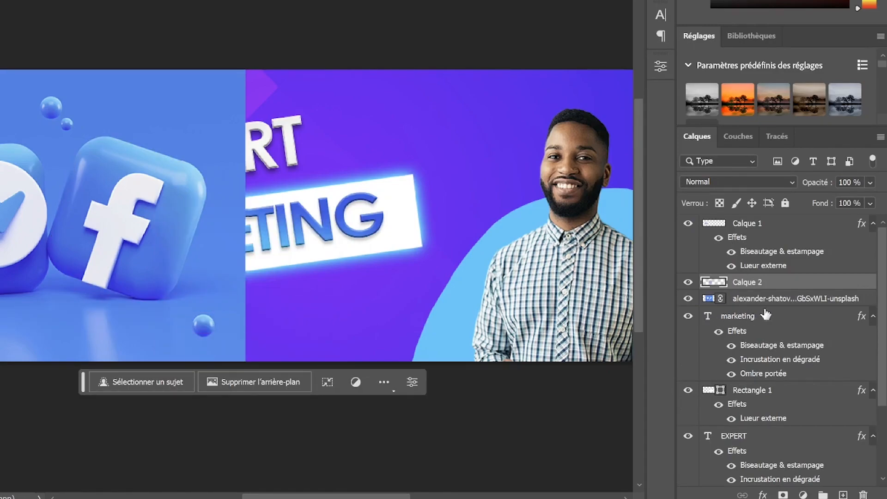
click(791, 302)
key(Delete)
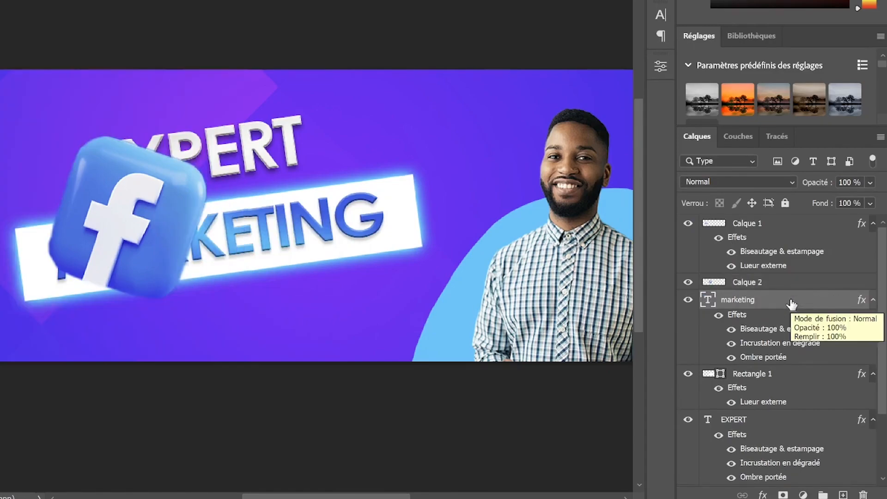
Step: Move the cut-out Facebook icon off the title to the empty area between the man and the banner's right end
drag(128, 222, 444, 121)
scroll(432, 245, down, 2)
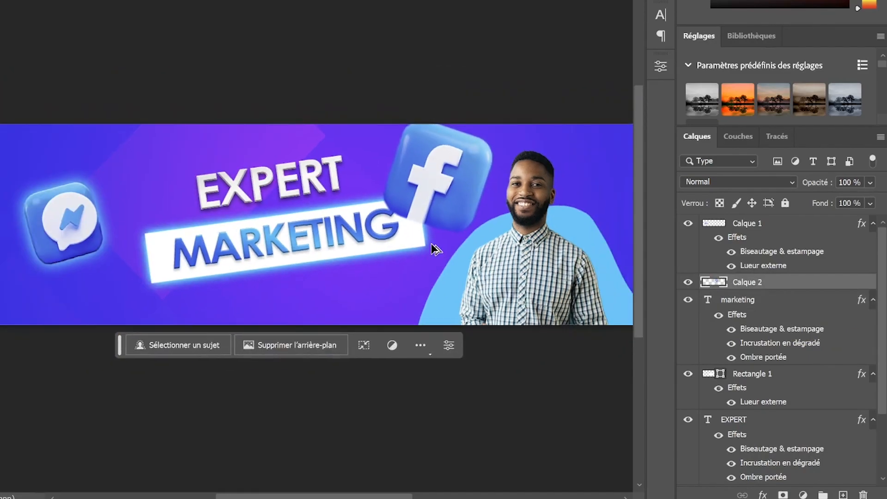
drag(425, 244, 200, 252)
drag(187, 203, 395, 223)
Step: Scale the Facebook icon to about 63.1%, rotate it about 13.1°, and shift it slightly closer to the man
key(ctrl+t)
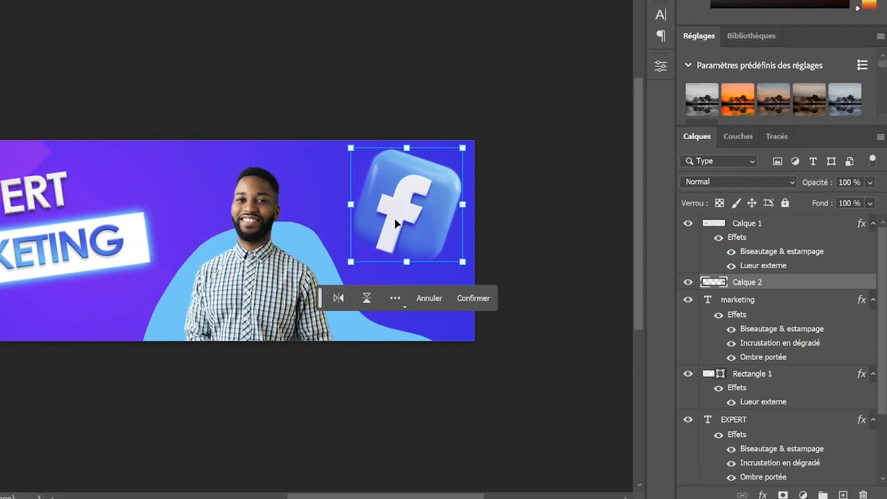
drag(350, 147, 393, 190)
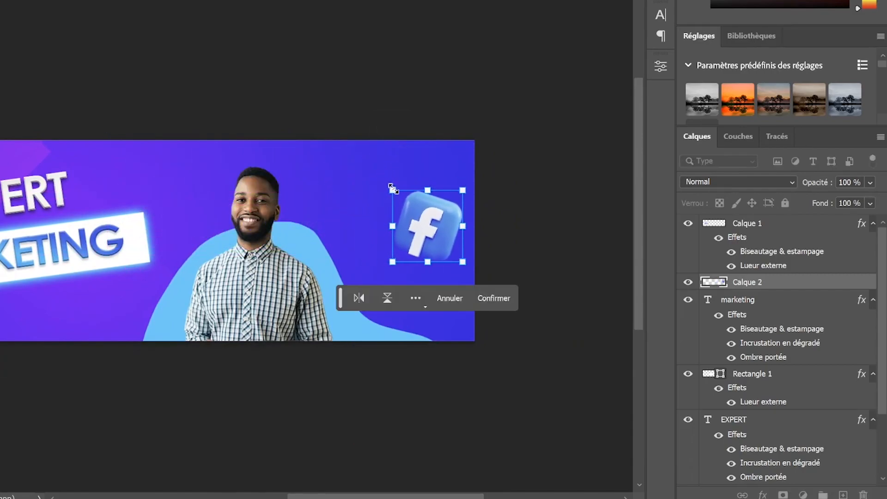
drag(473, 177, 484, 182)
drag(447, 211, 411, 212)
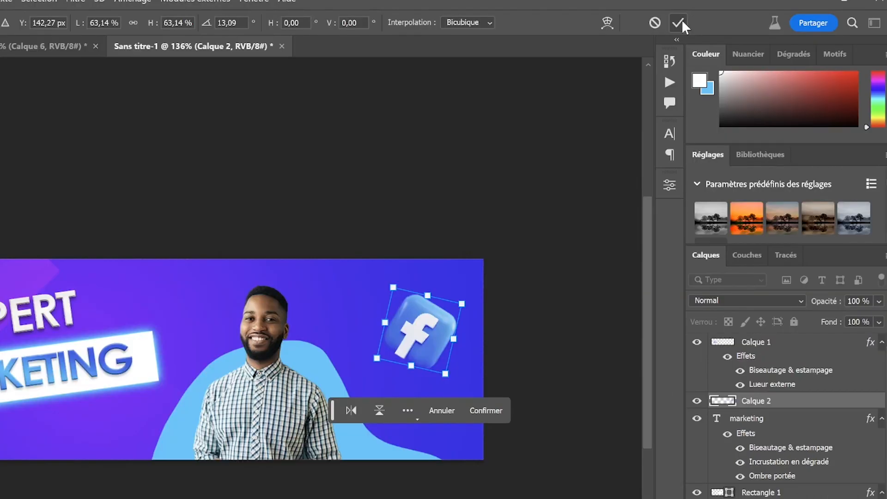
click(679, 23)
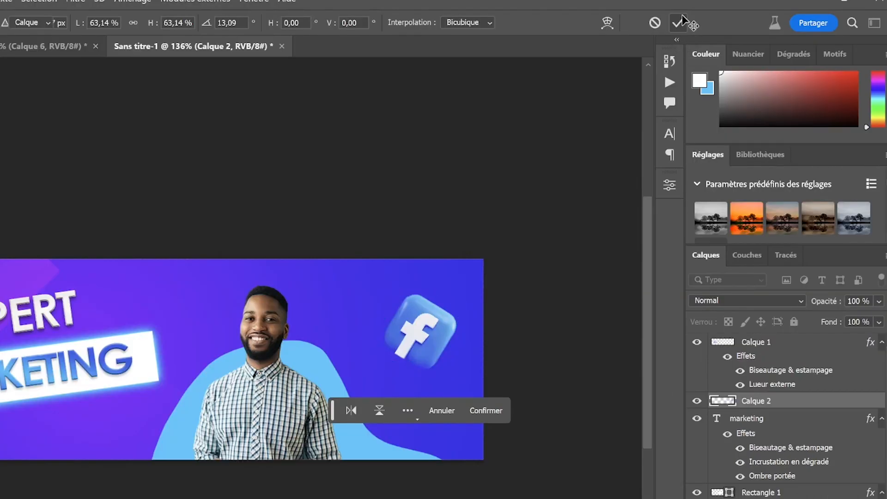
Step: Add an outer glow and Bevel & Emboss with Contour to the Facebook icon layer
right_click(790, 406)
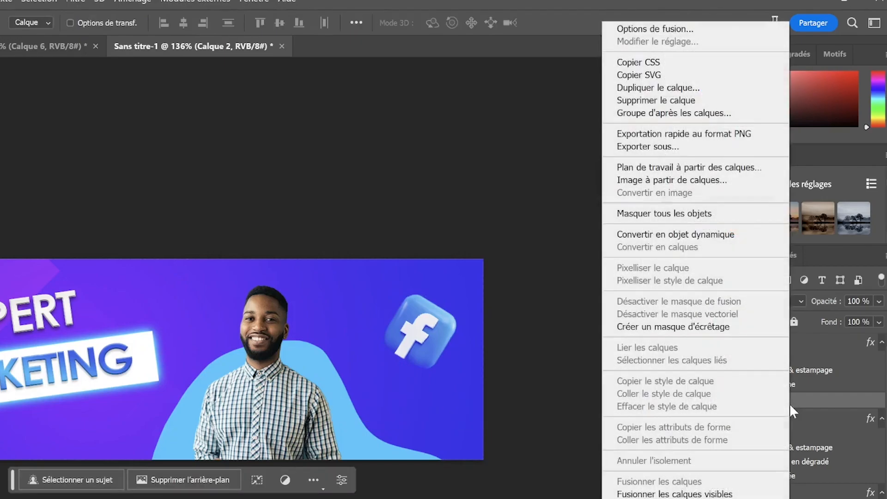
click(724, 32)
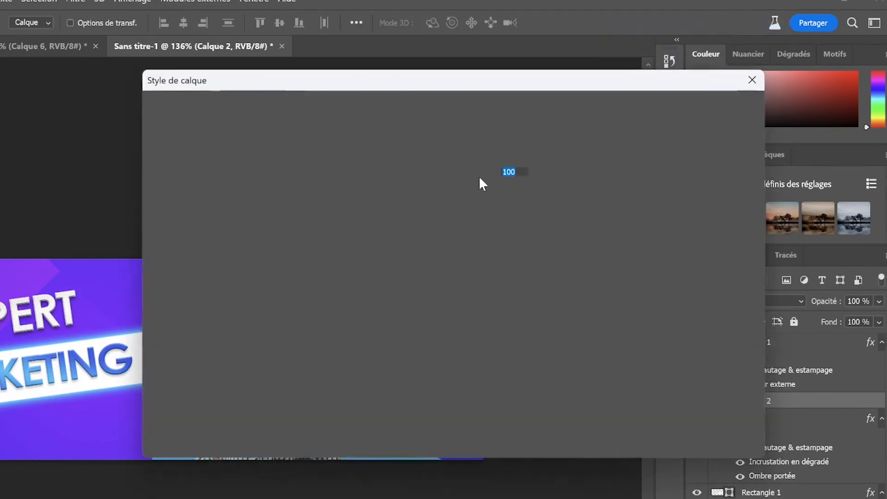
drag(380, 84, 744, 100)
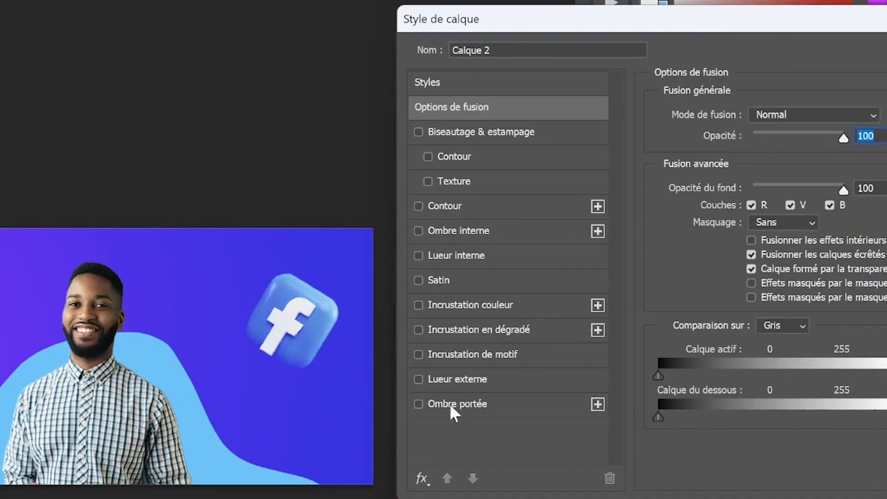
click(418, 379)
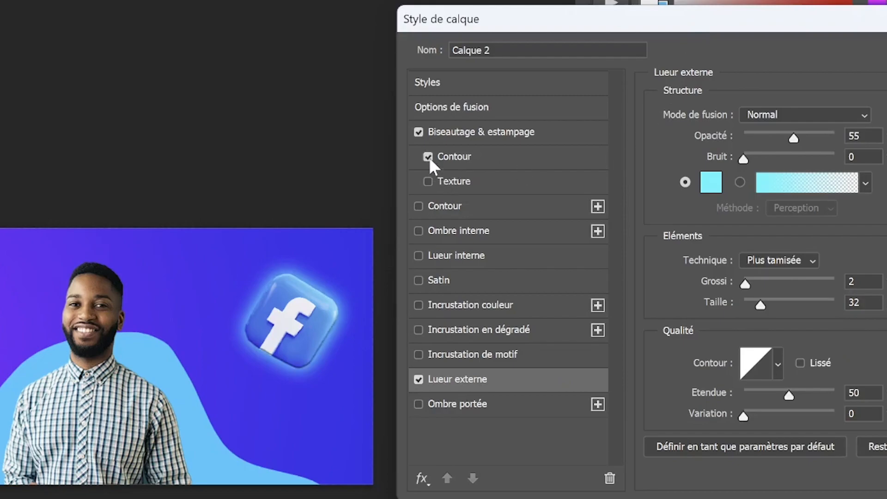
drag(637, 23, 375, 32)
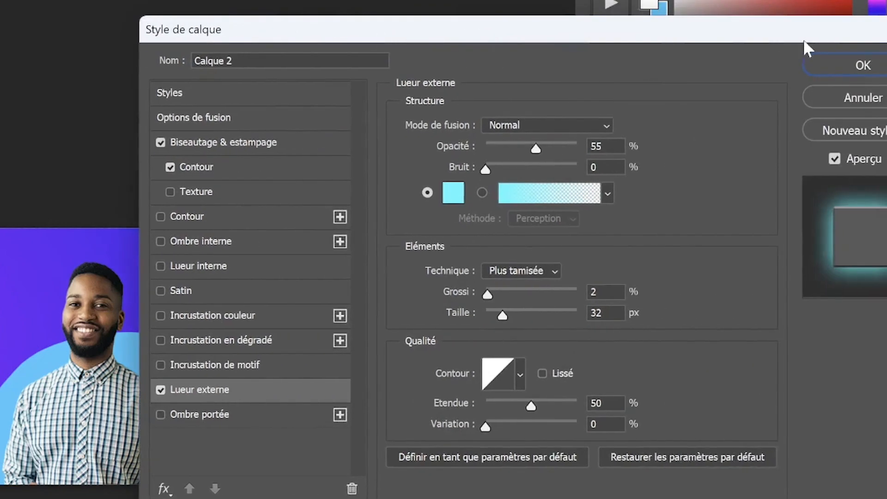
click(833, 67)
Step: Place the 3D Telegram icon image as an embedded layer in the banner
scroll(88, 305, down, 2)
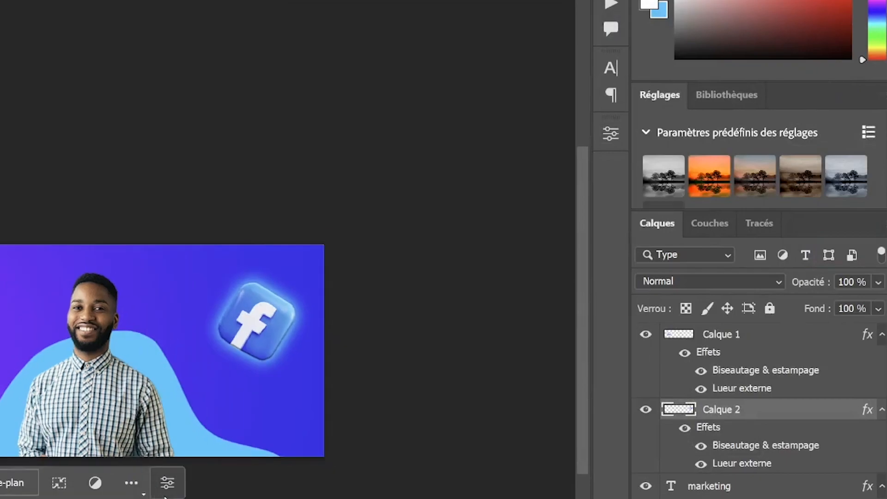
drag(87, 305, 222, 305)
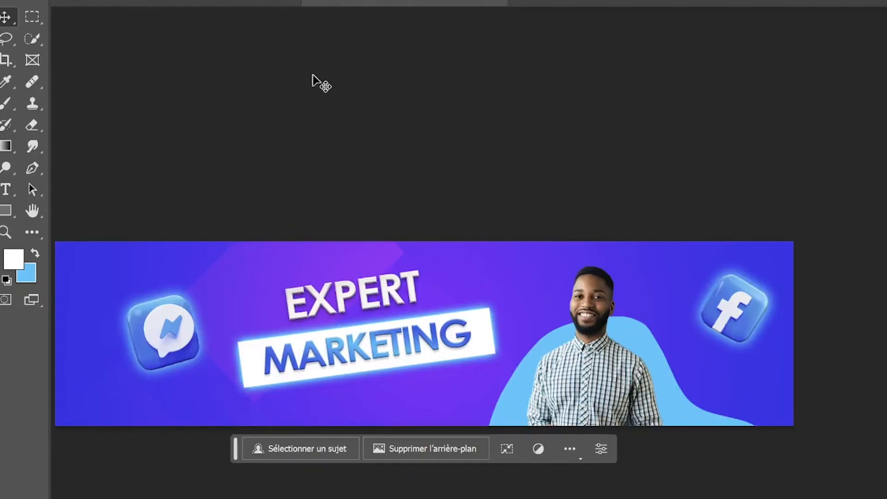
click(29, 0)
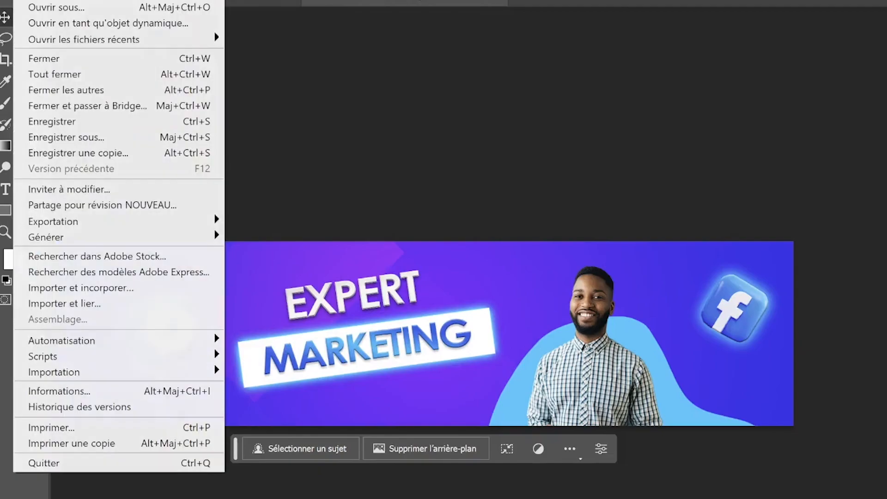
click(125, 304)
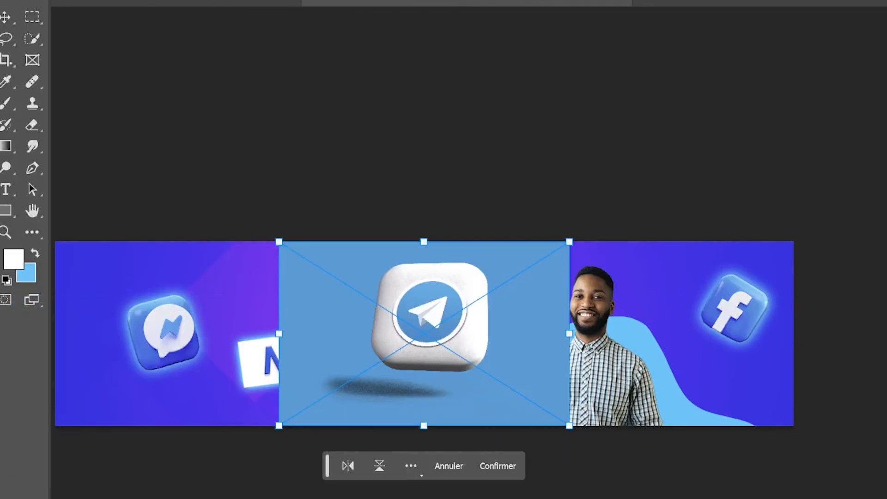
key(Return)
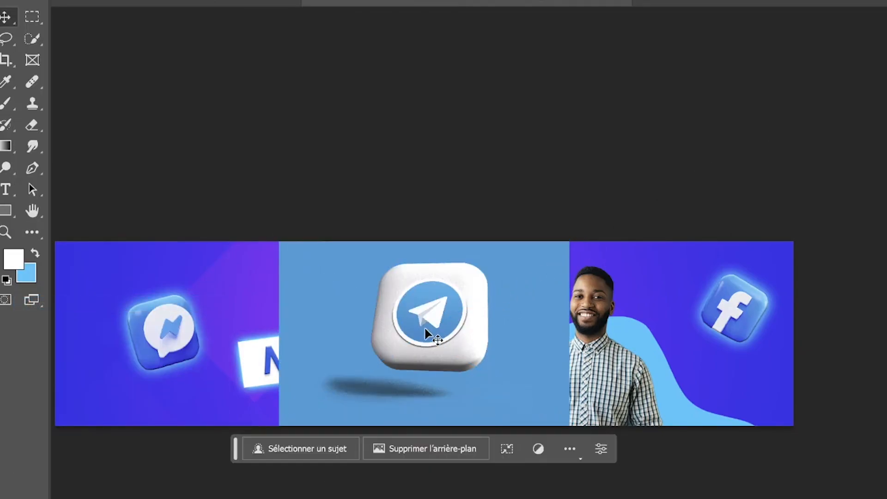
Step: Select the white Telegram icon against its blue background with the Quick Selection tool
scroll(425, 331, up, 2)
scroll(425, 330, up, 3)
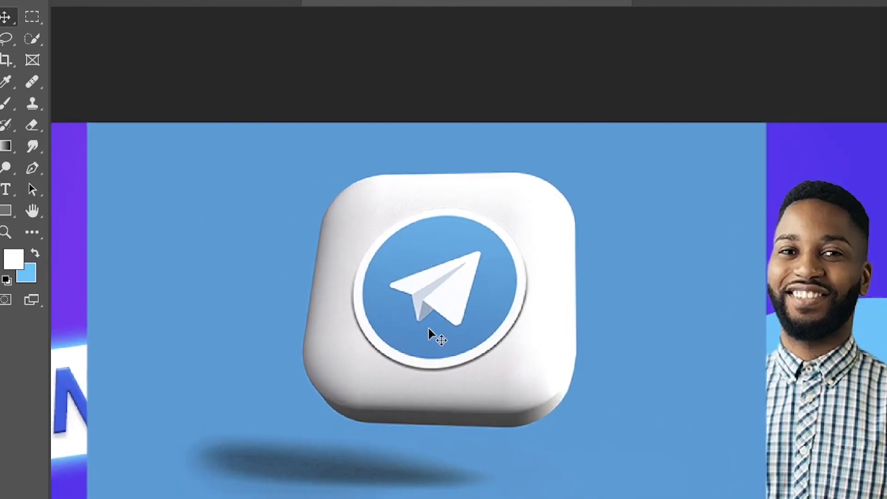
click(32, 39)
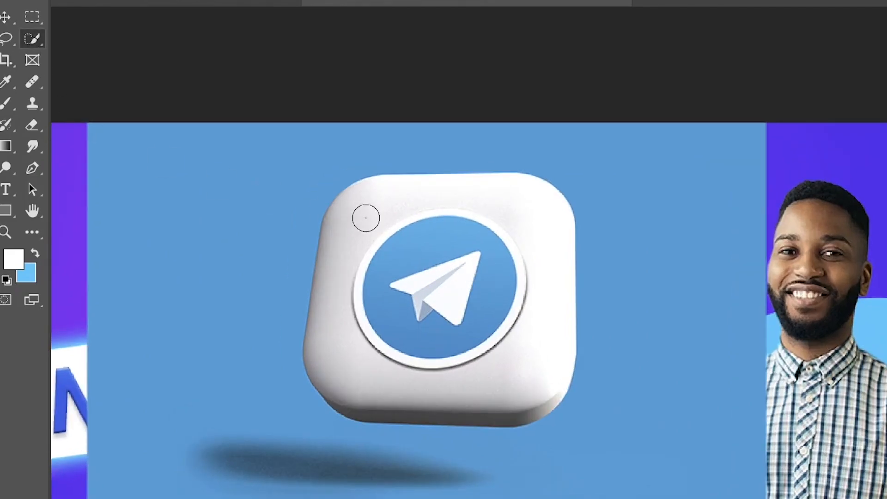
drag(377, 246, 348, 247)
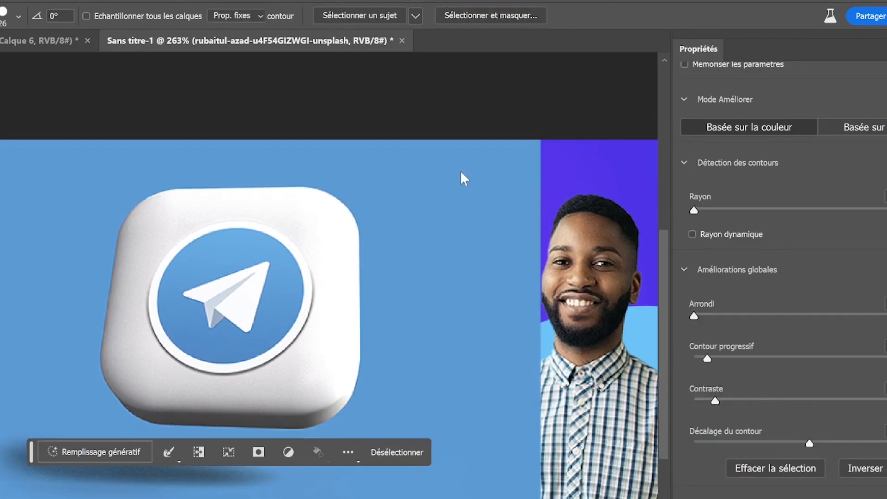
Step: Refine the Telegram icon selection in Select and Mask with a 1.4 px feather and 8% contrast
drag(703, 360, 710, 360)
drag(693, 402, 713, 406)
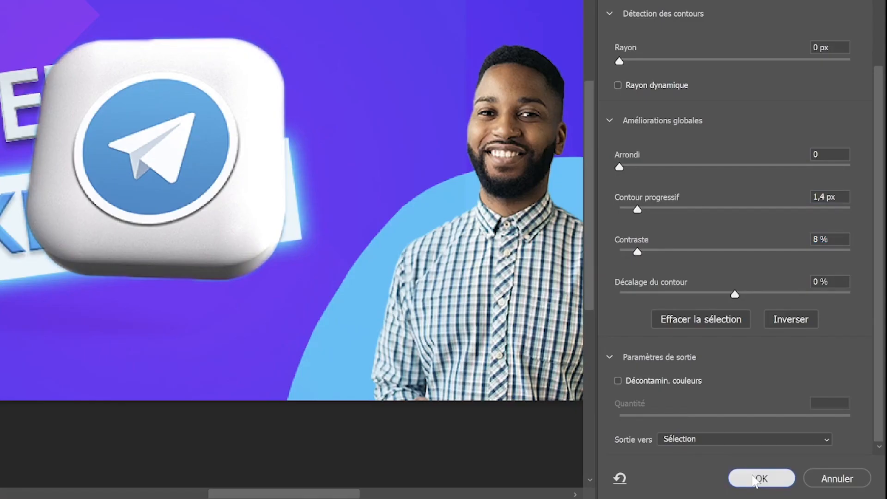
click(755, 480)
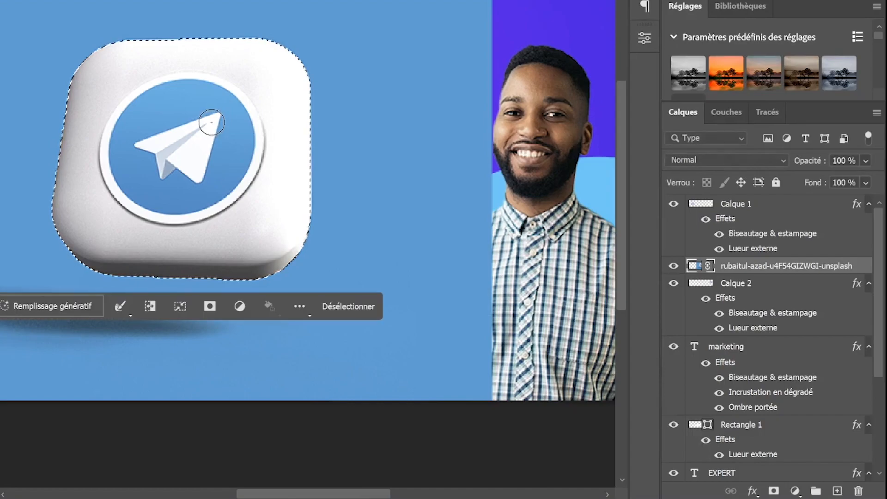
Step: Copy the selected Telegram icon to a new layer and delete the source image layer
right_click(185, 124)
click(264, 228)
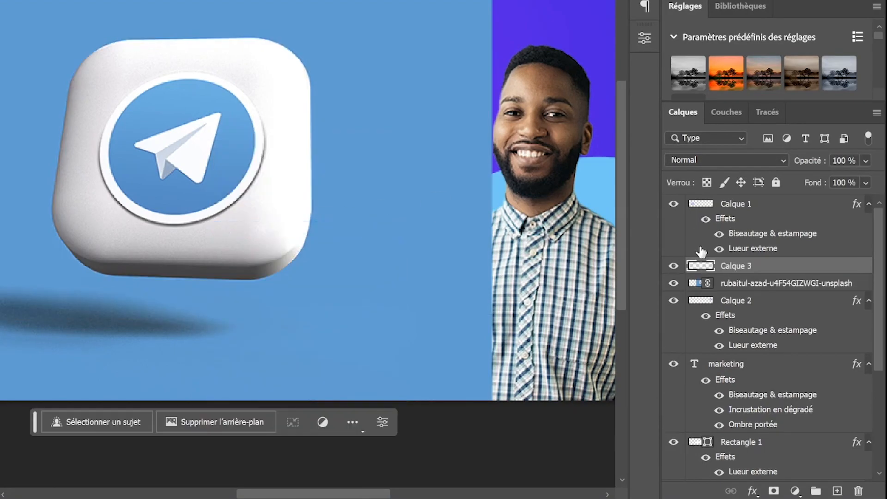
click(795, 287)
key(Delete)
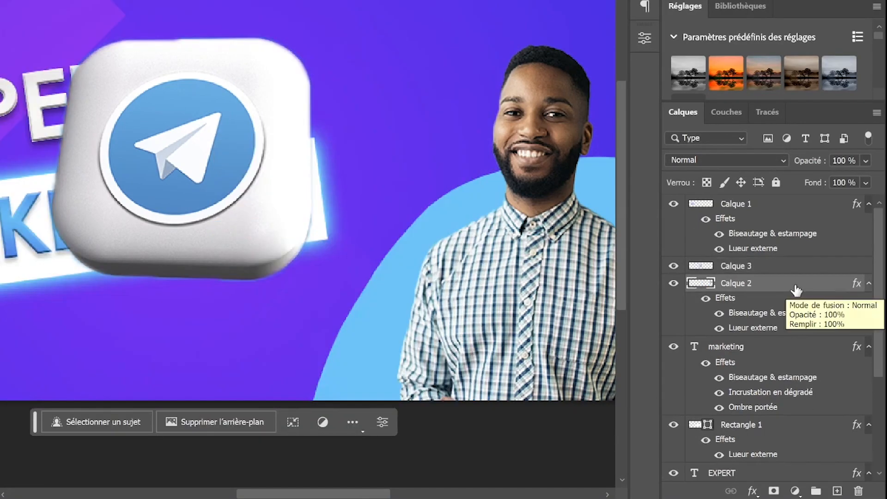
Step: Shrink the cut-out Telegram icon, move it to the banner's upper edge between the title and the man, and tilt it clockwise
click(780, 267)
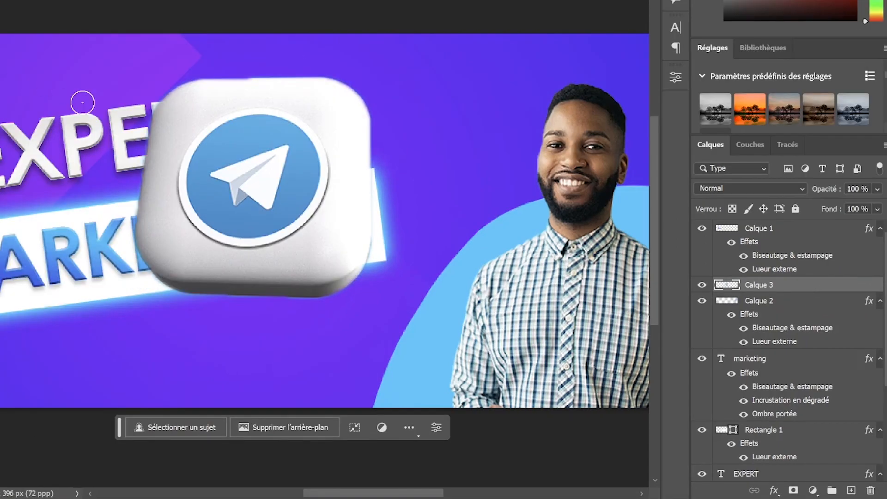
key(ctrl+t)
drag(375, 72, 267, 175)
drag(236, 212, 468, 64)
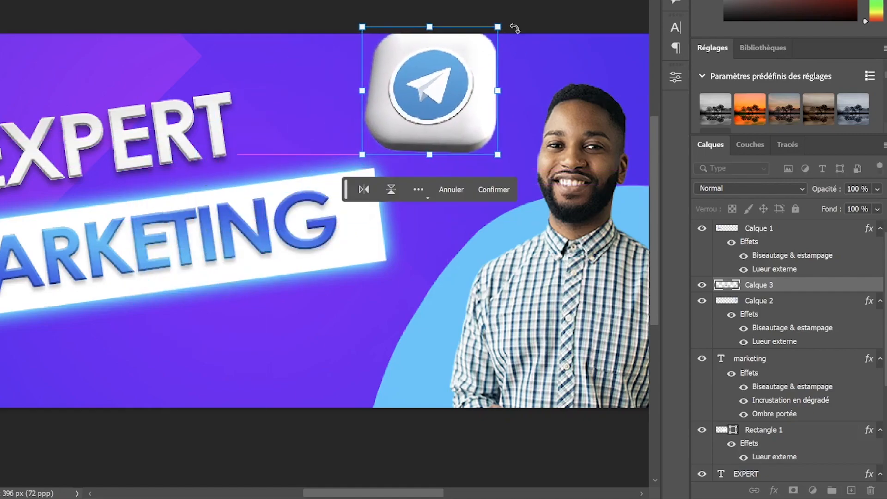
drag(512, 18, 536, 52)
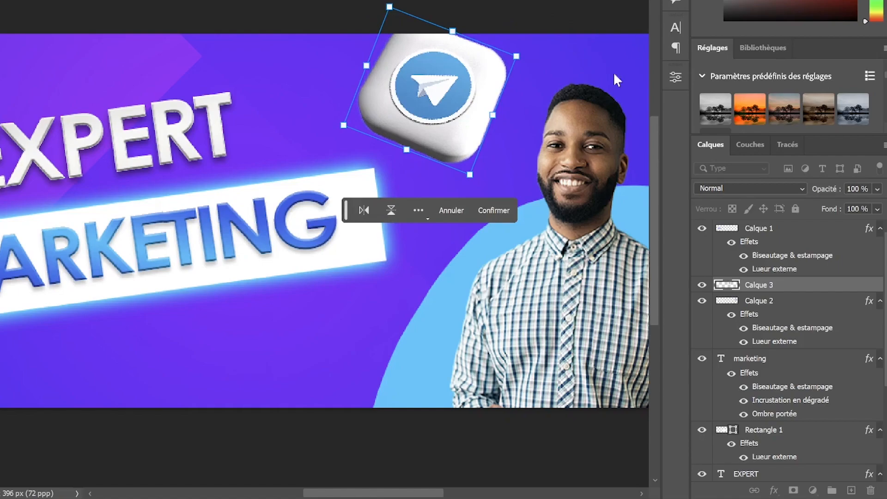
key(Return)
Step: Shift the Homme group slightly to the right, away from the Telegram icon, and collapse the group
scroll(562, 140, down, 3)
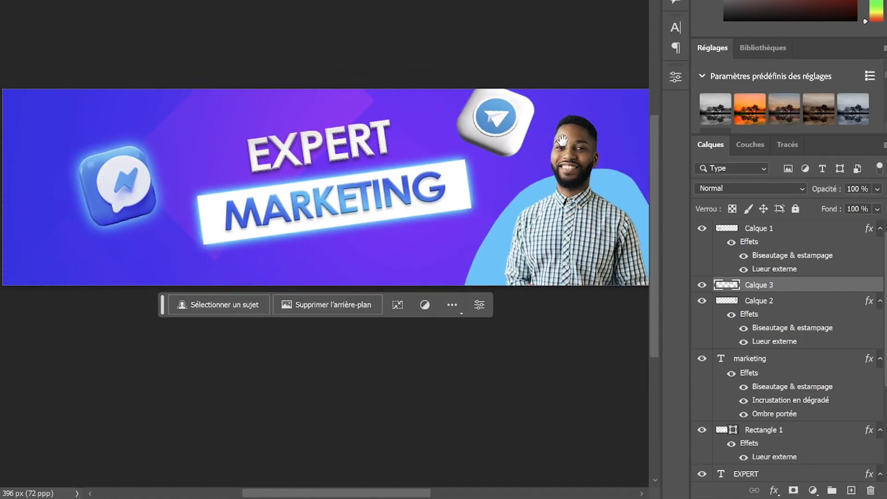
drag(562, 140, 412, 152)
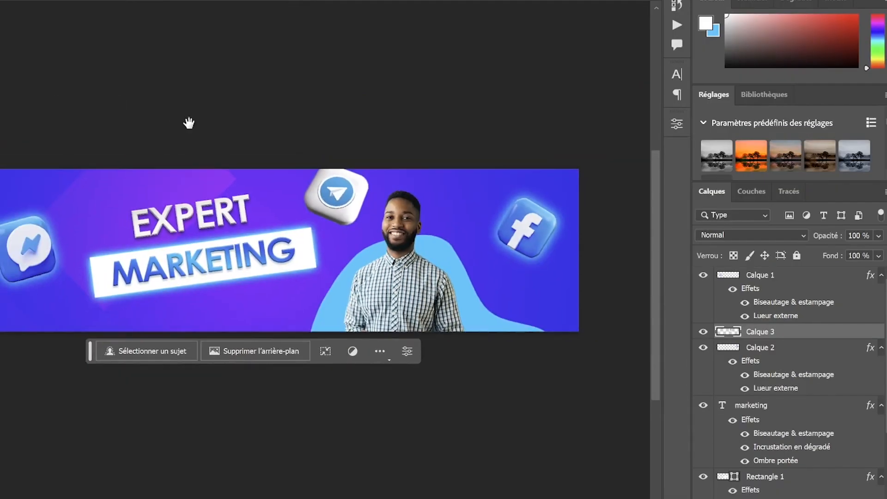
scroll(185, 123, down, 1)
drag(434, 314, 420, 304)
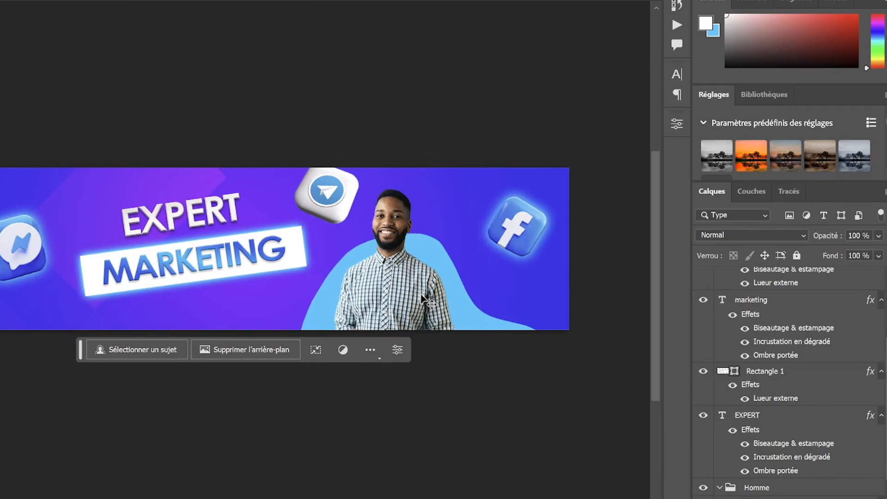
scroll(827, 459, down, 2)
click(758, 425)
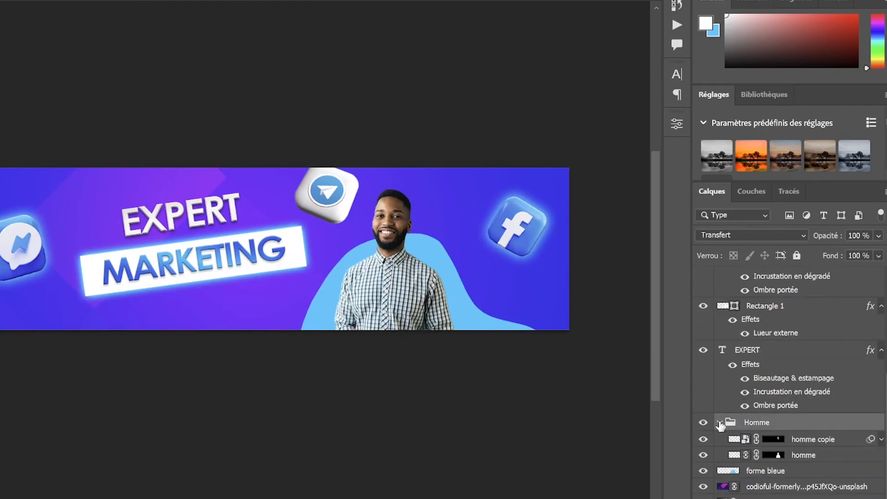
click(719, 421)
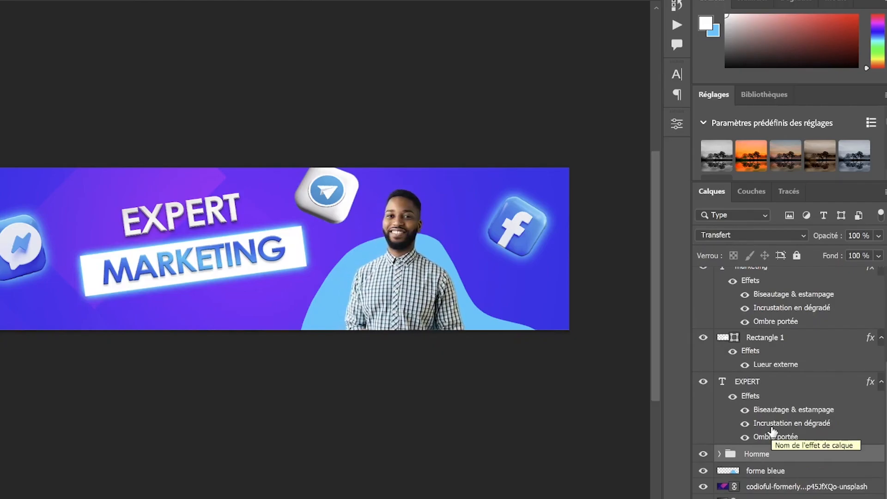
Step: Enable an outer glow on the Telegram icon layer
drag(323, 192, 323, 192)
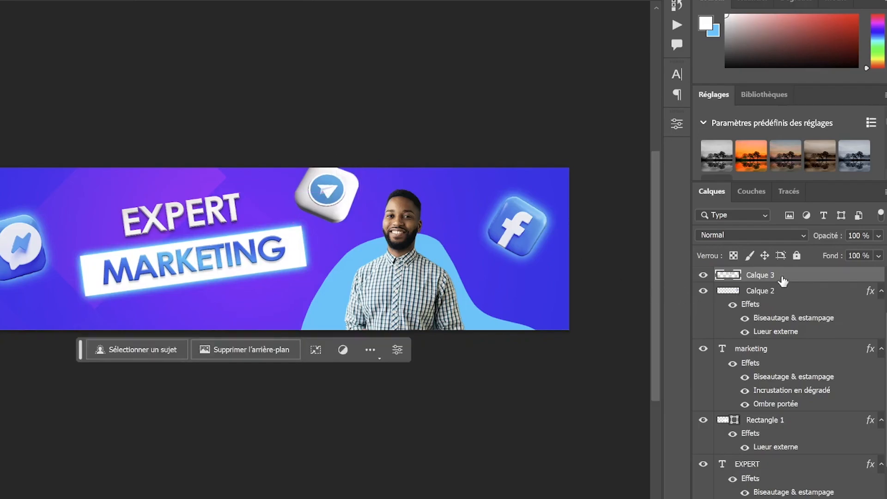
right_click(780, 277)
click(642, 1)
double_click(792, 281)
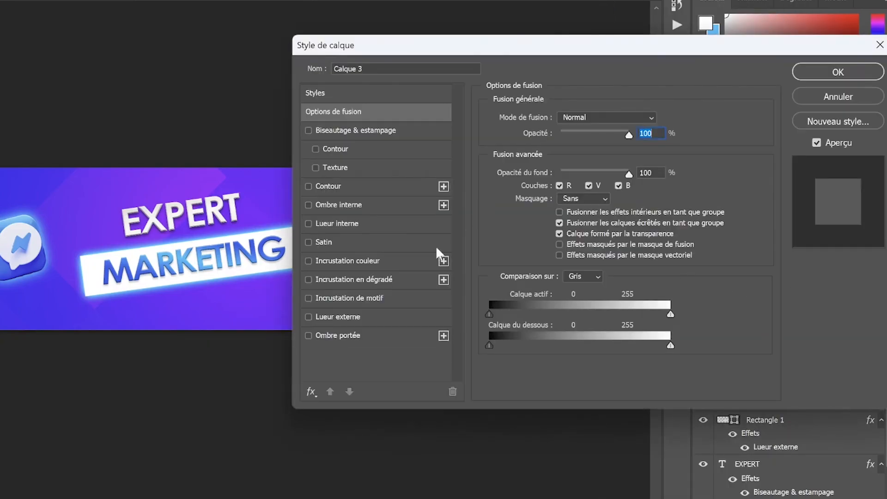
click(355, 318)
drag(452, 56, 639, 43)
Step: Change the Telegram icon's outer glow color to a bright purple
click(715, 168)
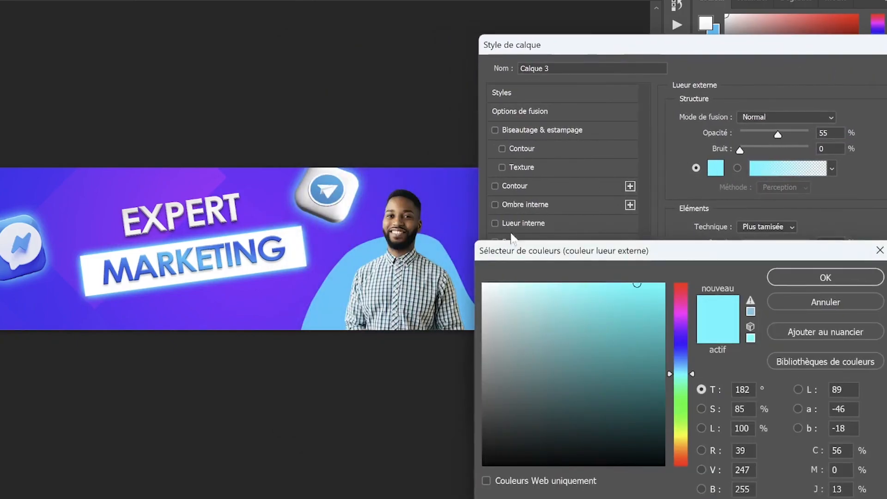
click(212, 175)
drag(679, 327, 681, 320)
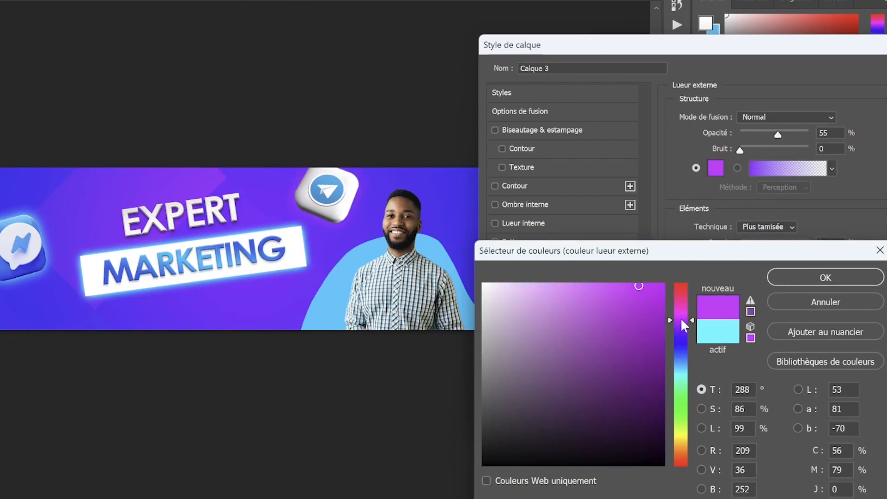
click(633, 282)
click(803, 284)
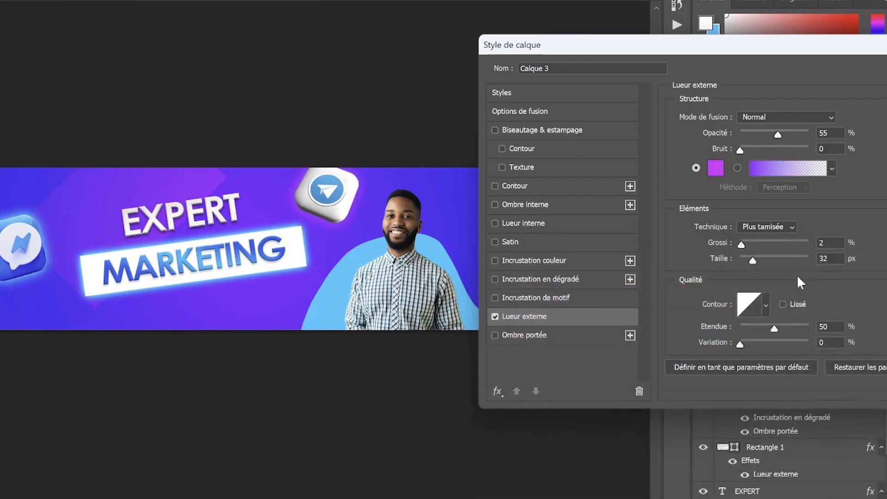
Step: Add Bevel & Emboss with Contour to the Telegram icon and apply the layer style
click(524, 151)
drag(635, 53, 510, 56)
click(878, 73)
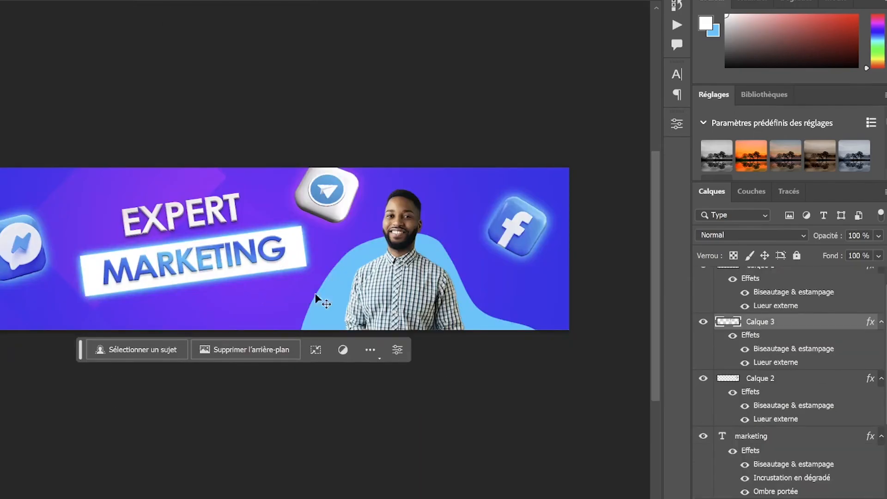
Step: Select the Calque 1 layer and collapse the effects lists of Calque 1 and Calque 3
drag(416, 400, 455, 422)
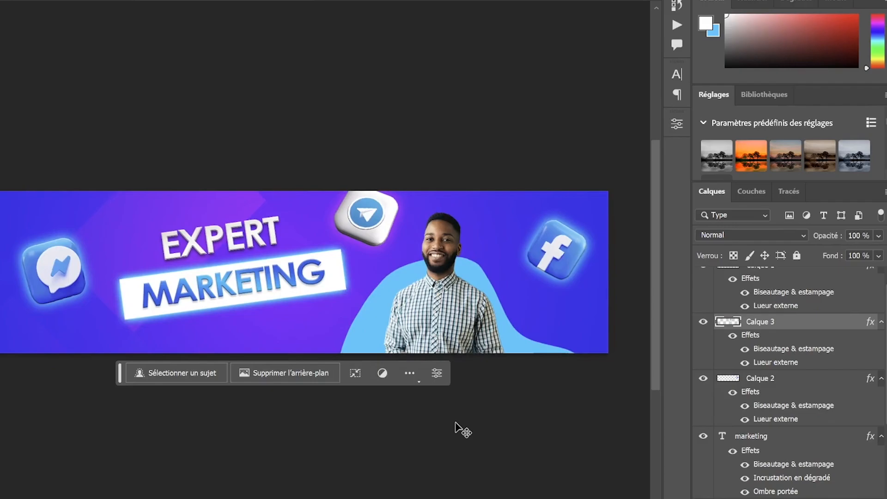
scroll(803, 356, up, 1)
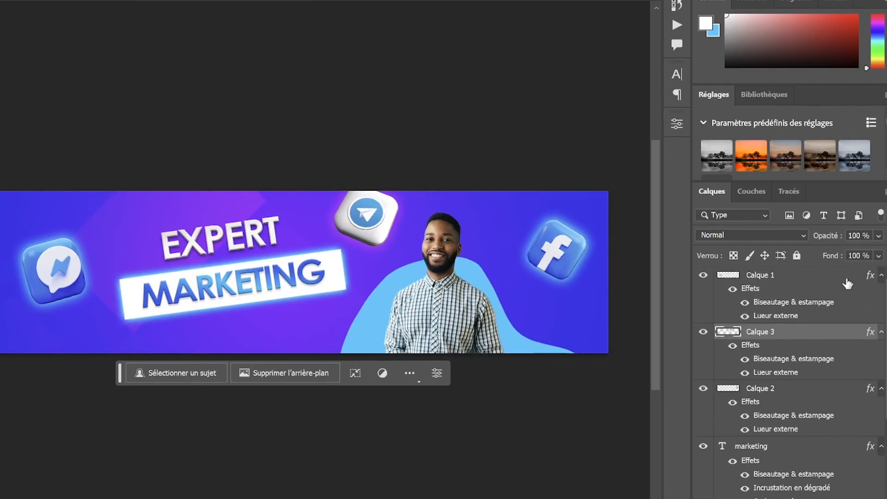
click(842, 283)
click(879, 276)
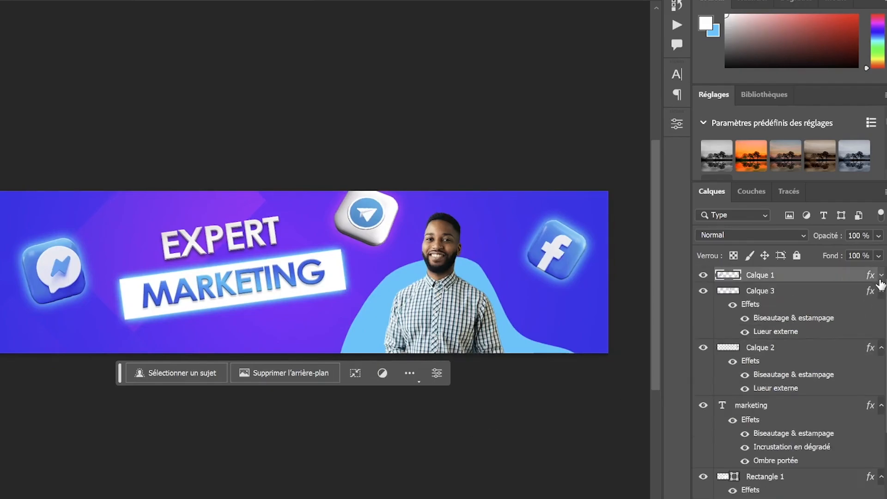
click(876, 250)
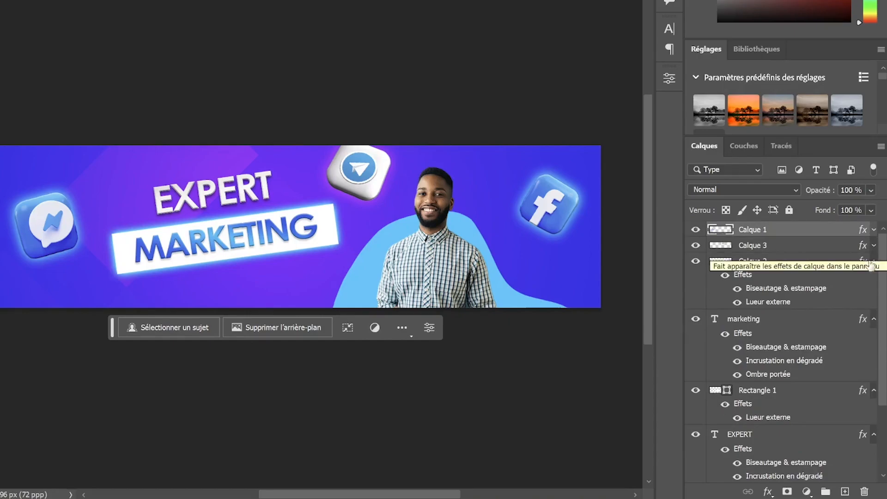
Step: Add a Curves adjustment layer above Calque 1 and darken the whole banner by lowering the curve's highlight end
click(807, 490)
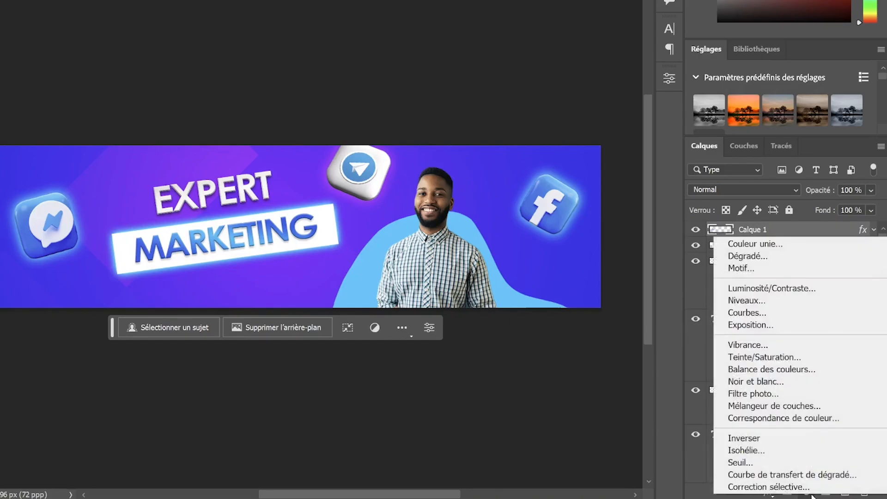
click(811, 312)
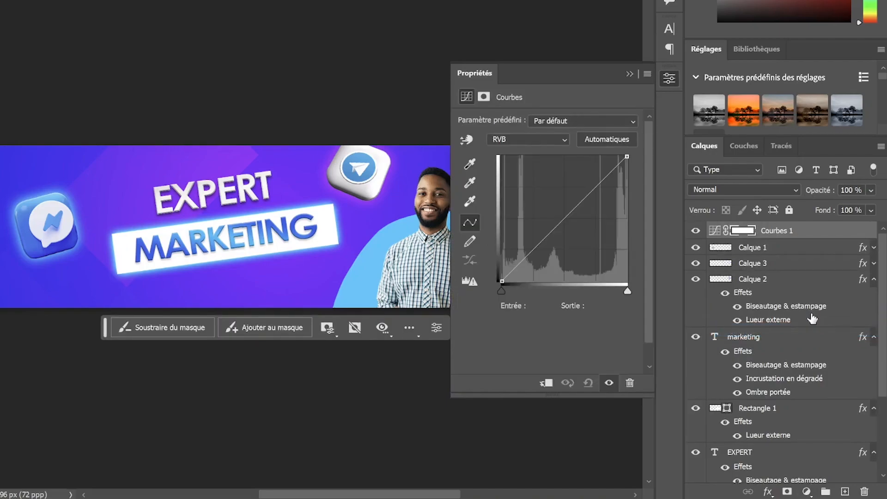
drag(627, 155, 642, 189)
click(631, 73)
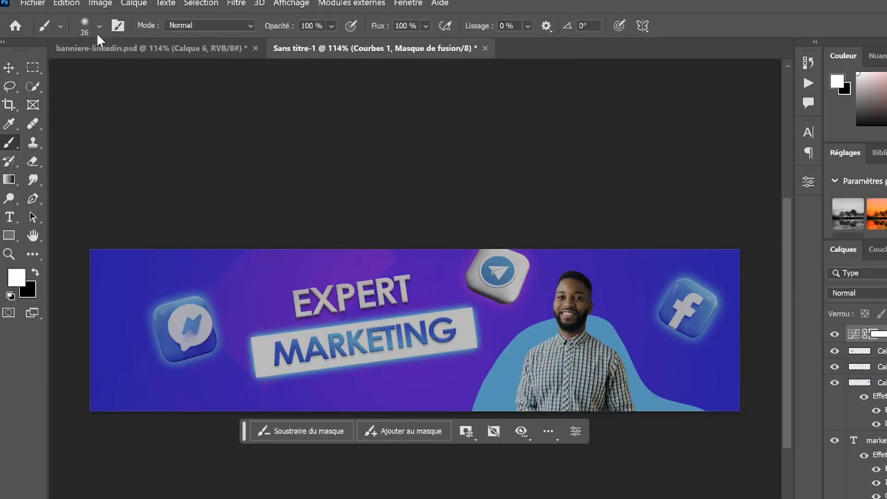
Step: Mask the Curves darkening out of the banner's centre with a soft round black brush at 1087 px and 73 % opacity
click(99, 26)
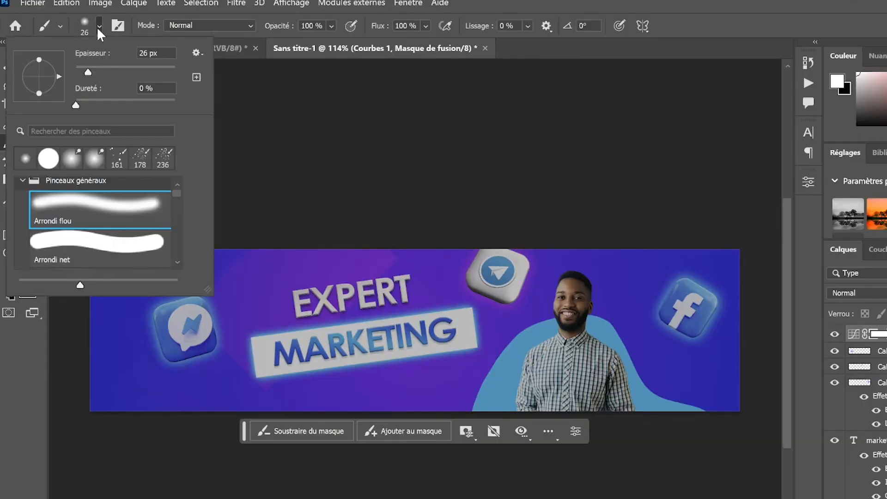
drag(148, 73, 166, 73)
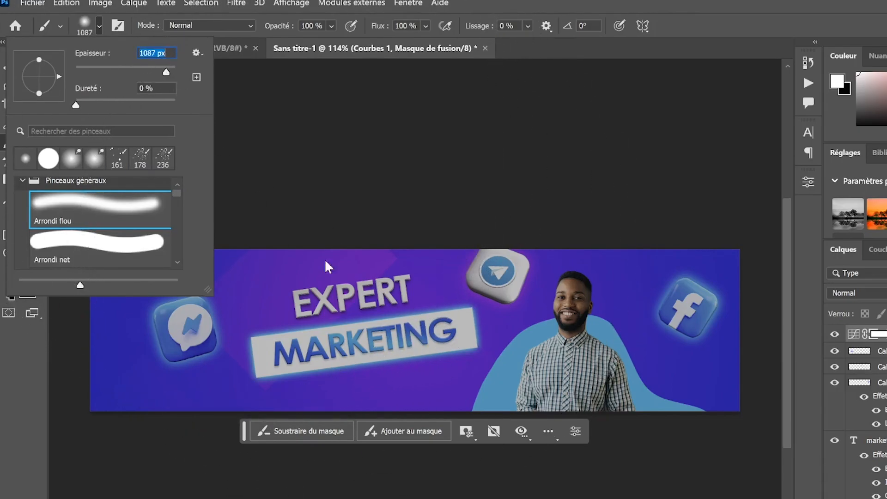
click(101, 29)
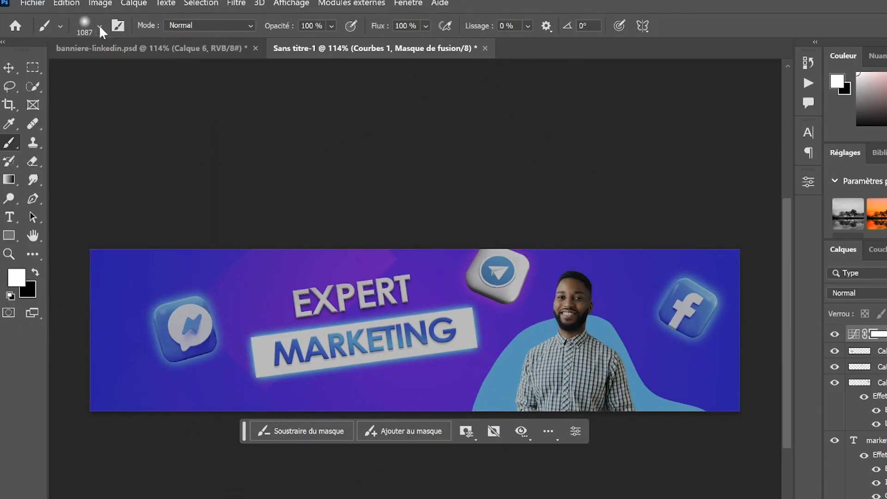
click(332, 26)
drag(345, 43, 352, 46)
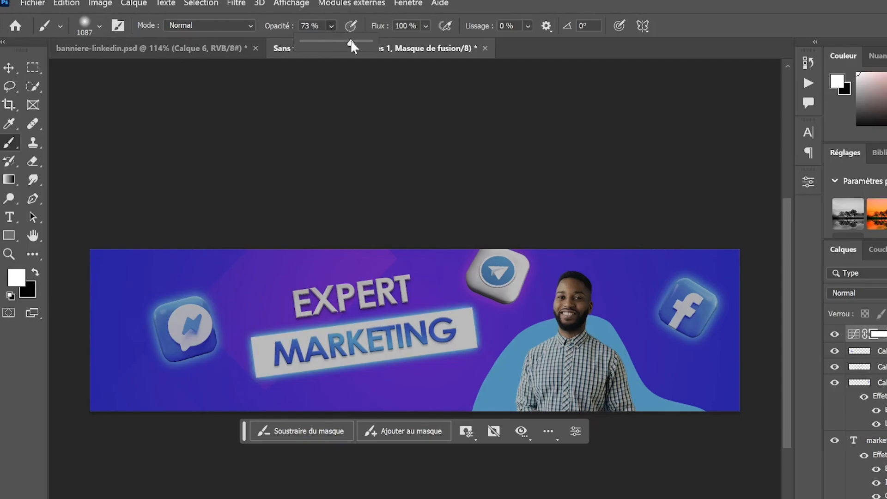
click(331, 29)
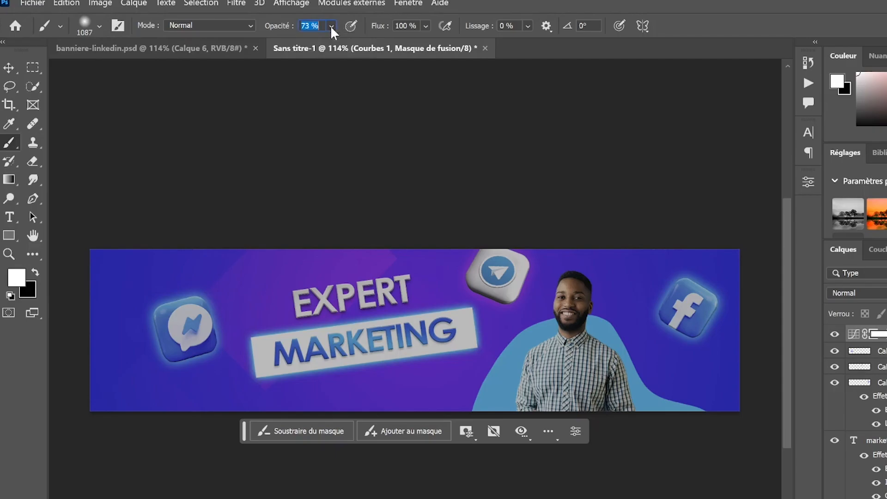
click(36, 273)
click(452, 326)
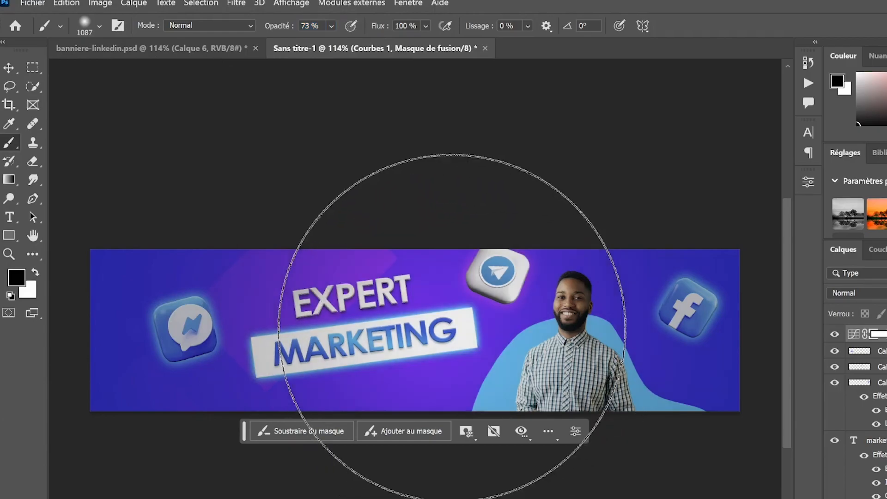
click(452, 327)
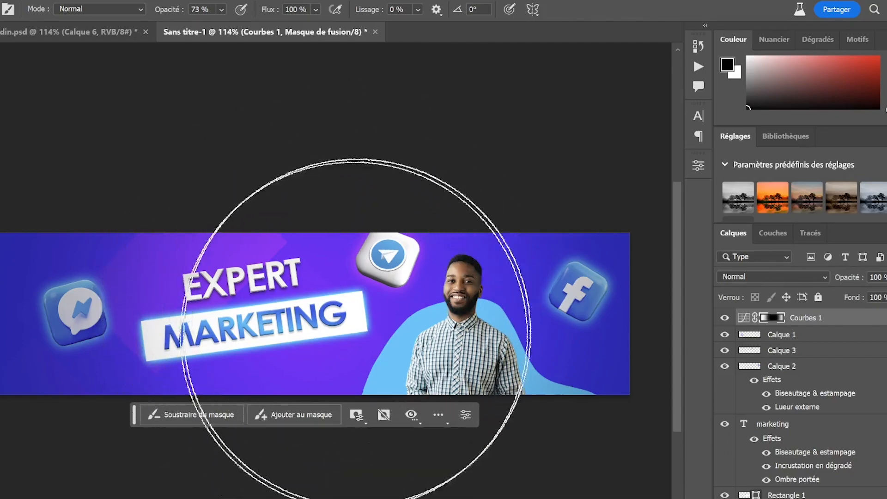
Step: Compare the banner with and without the Curves vignette, then against the reference banner in banniere-linkedin.psd
click(729, 318)
click(730, 318)
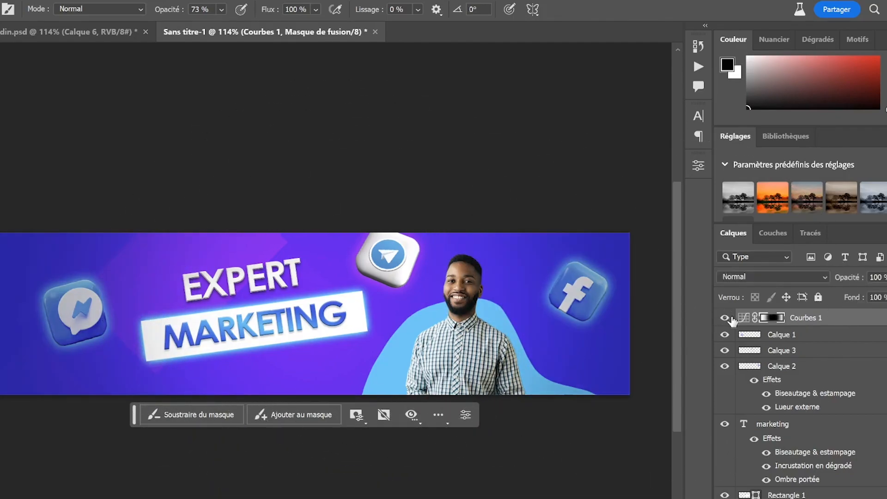
key(v)
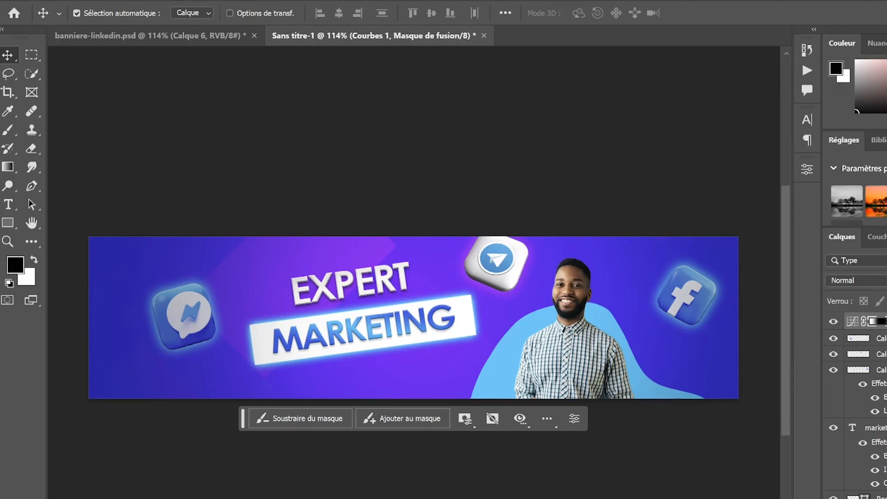
click(206, 39)
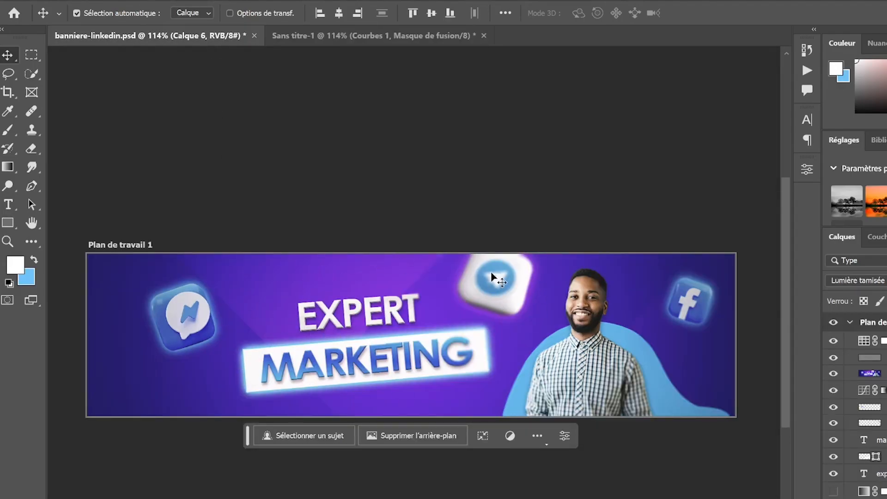
click(343, 39)
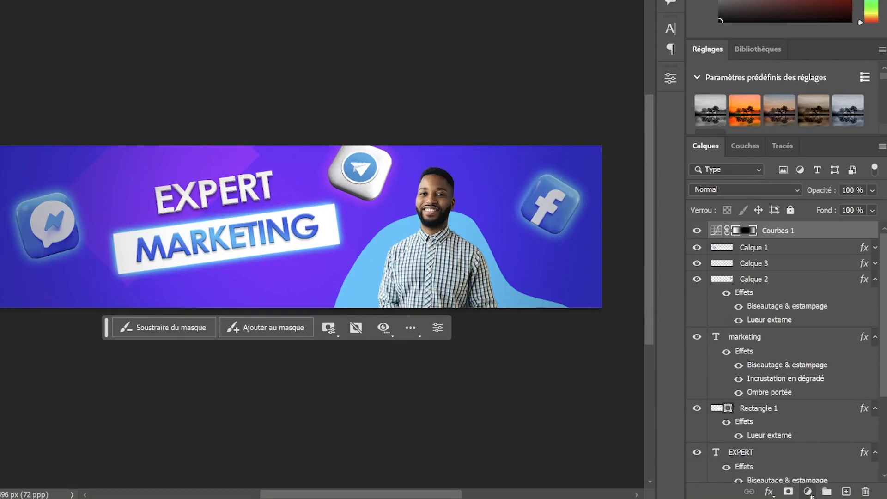
Step: Create a new layer above Courbes 1 and fill it with the merged image using Apply Image with Produit at 100 % opacity
click(846, 492)
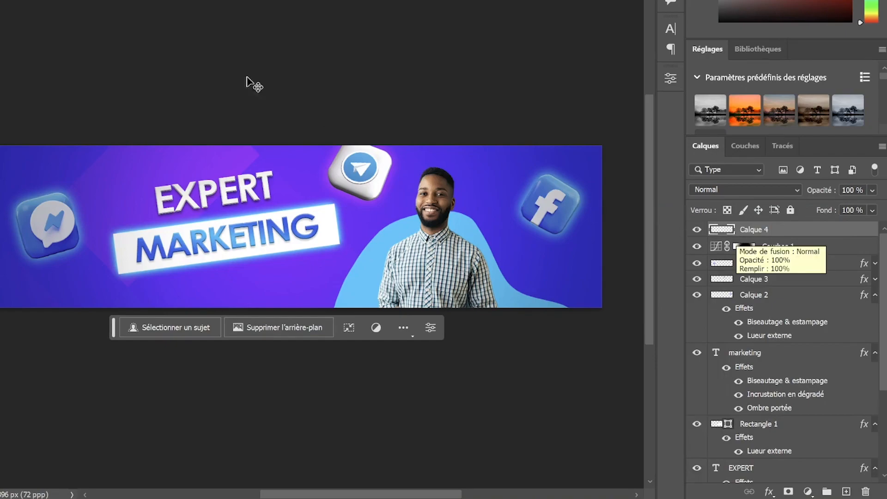
click(118, 6)
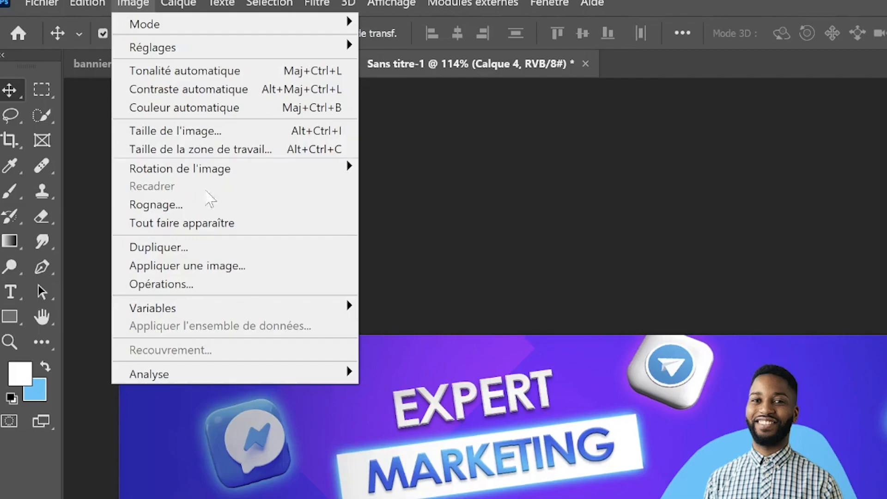
click(220, 266)
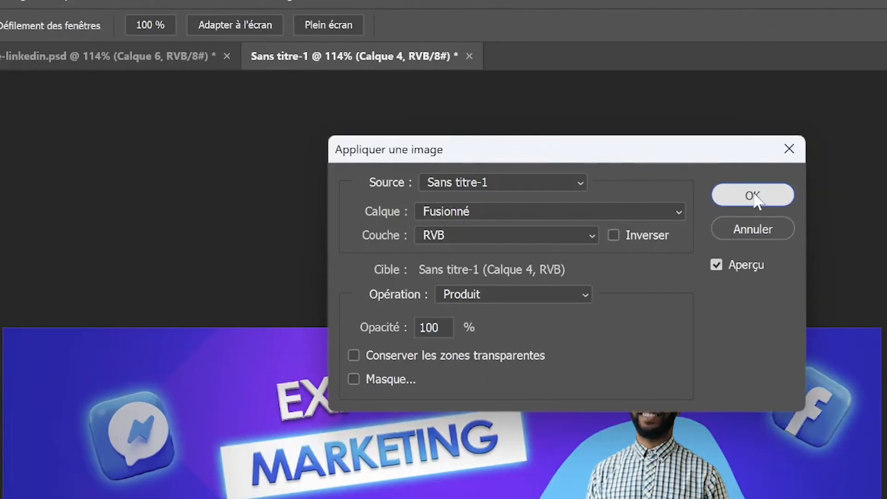
click(757, 193)
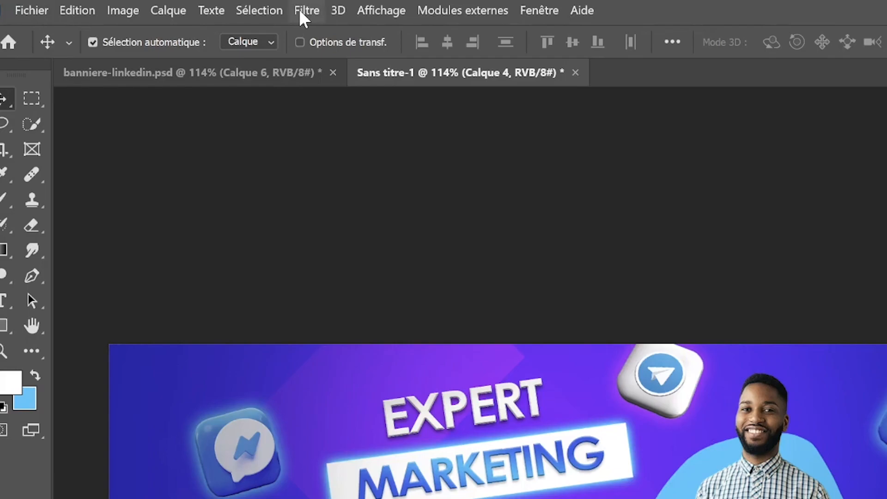
Step: Start a Field Blur on Calque 4 and put its first pin on the word MARKETING with zero blur
click(302, 13)
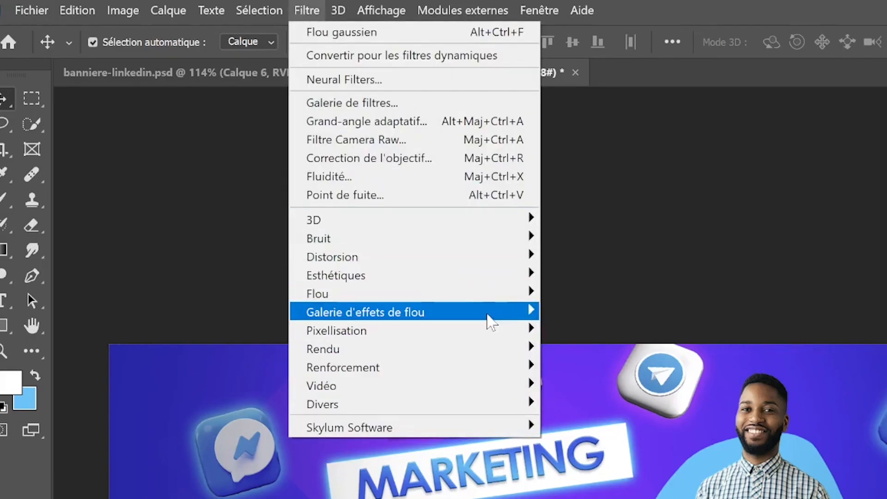
mouse_move(490, 319)
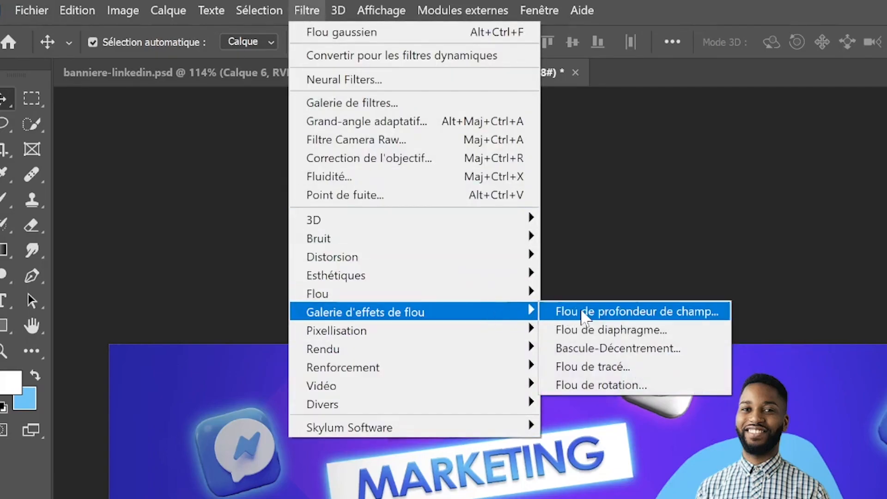
click(586, 312)
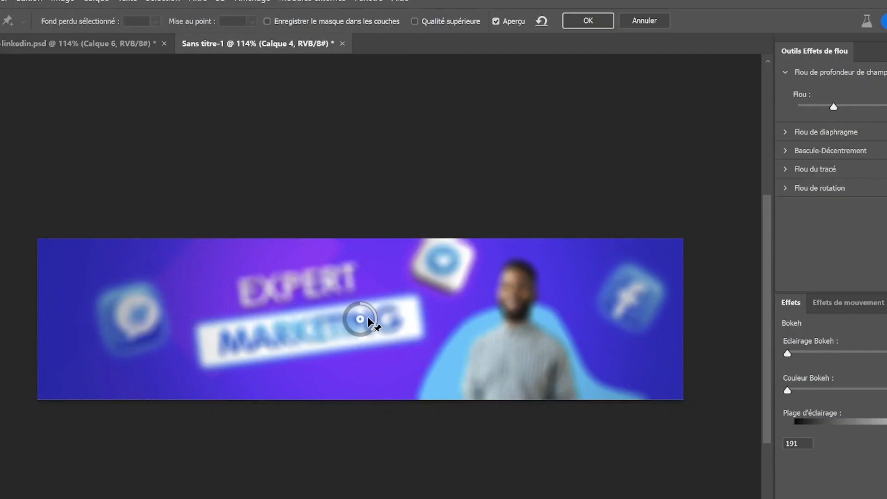
drag(368, 318, 318, 308)
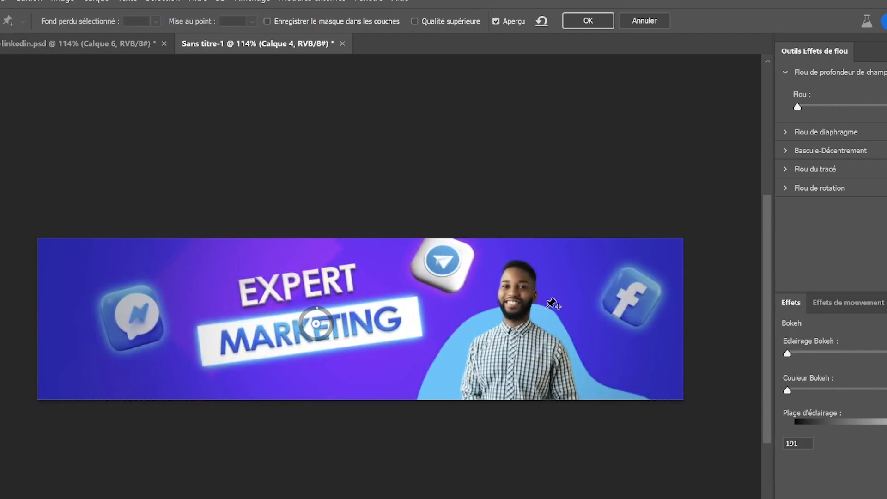
Step: Add a lightly blurred Field Blur pin at the Facebook icon's lower corner and a pin on the man's chin that keeps him sharp
click(626, 287)
drag(635, 305, 656, 320)
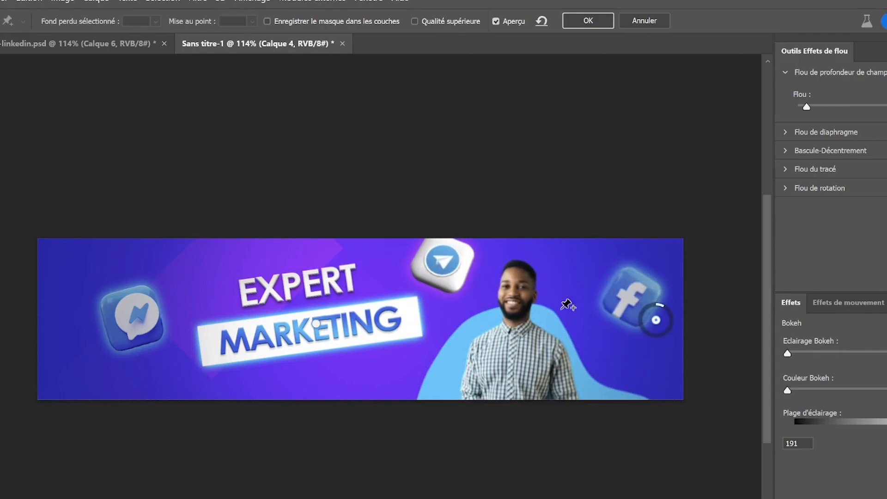
click(514, 309)
mouse_move(525, 323)
mouse_down()
mouse_move(517, 290)
mouse_move(521, 314)
mouse_up()
Step: Add a moderately blurred pin beside the Telegram icon and a zero-blur pin beside the Messenger icon
click(429, 250)
drag(441, 243, 409, 256)
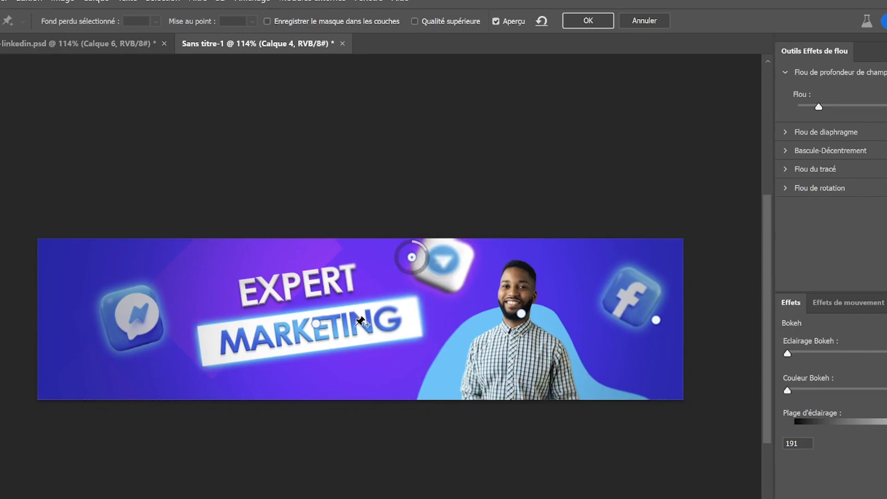
click(99, 312)
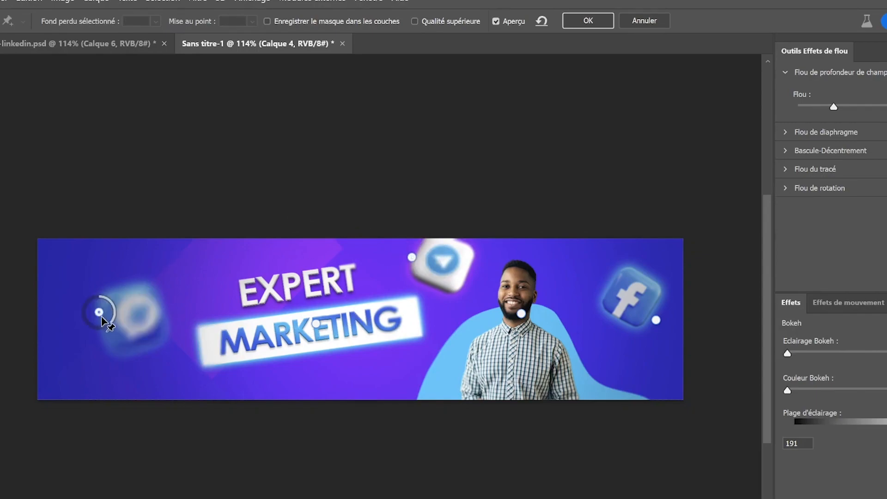
drag(111, 318, 112, 301)
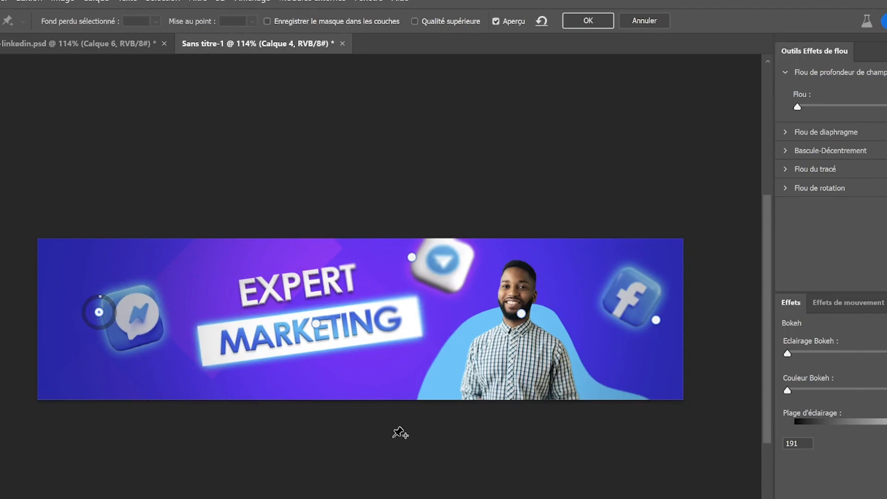
Step: Move the man's pin slightly lower with zero blur and apply the Field Blur
click(522, 313)
drag(525, 313, 527, 319)
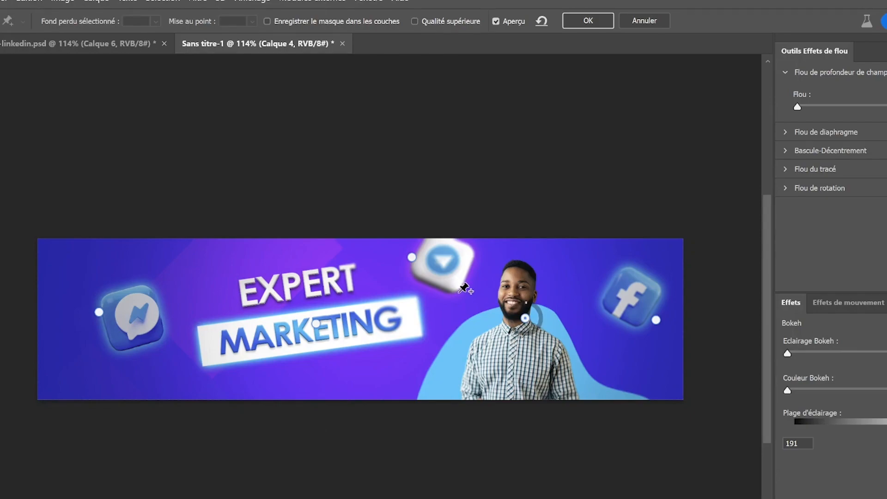
click(603, 19)
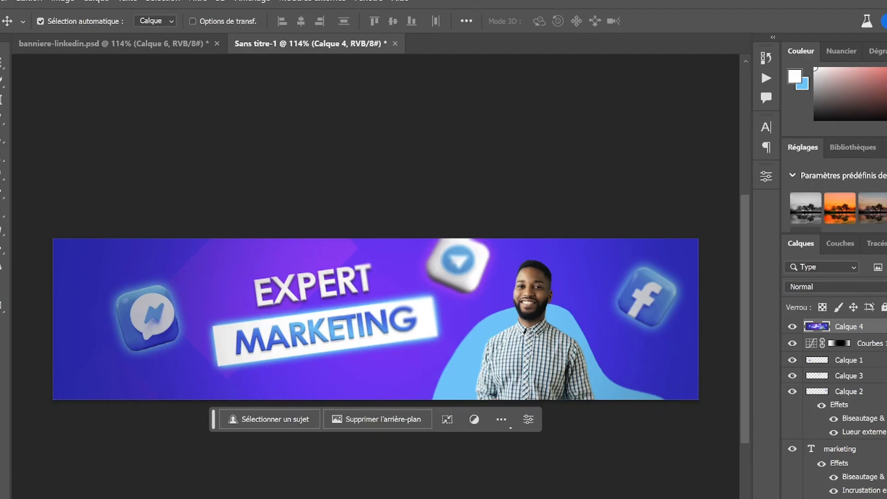
Step: Add a Color Lookup adjustment layer above Calque 4
click(788, 498)
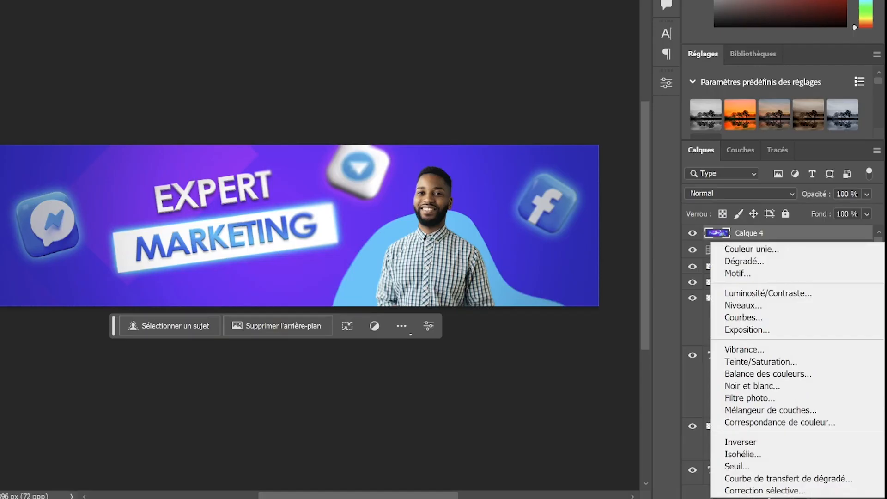
click(825, 422)
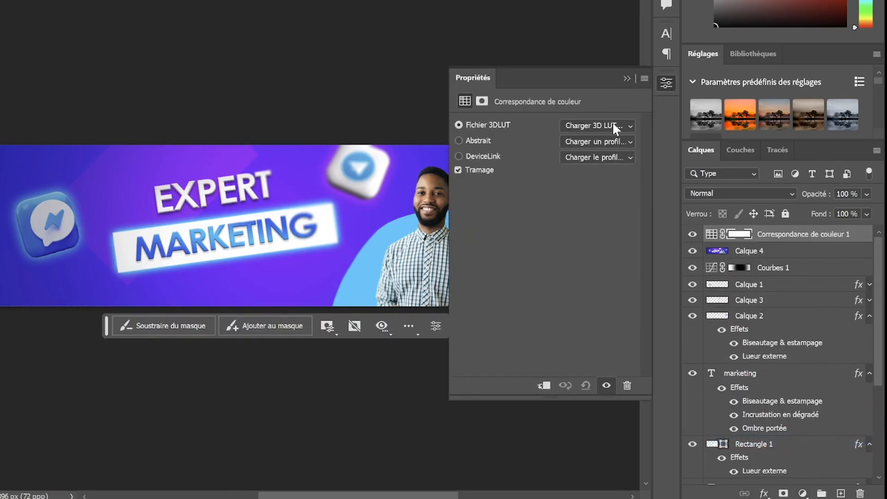
scroll(323, 146, right, 3)
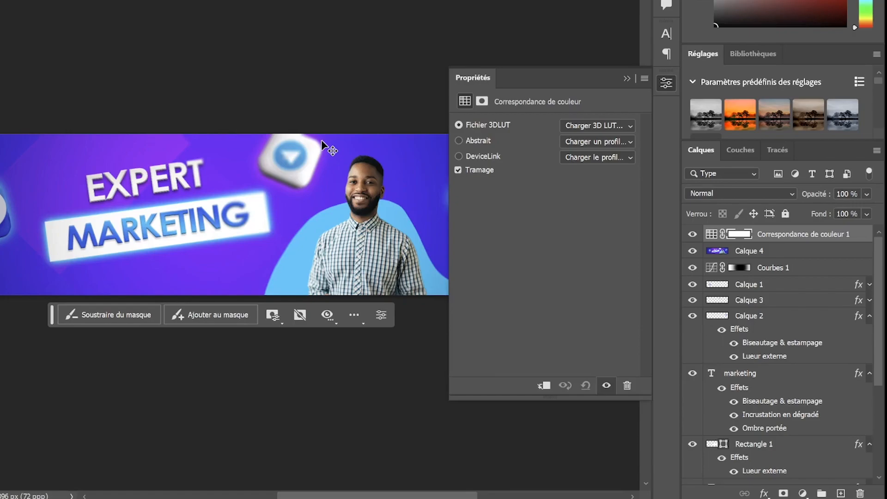
Step: Try the Fuji F125 Kodak 2393, Fuji ETERNA 250D Kodak 2395 and Fuji ETERNA 250D Fuji 3510 3D LUTs on the color lookup layer
click(606, 127)
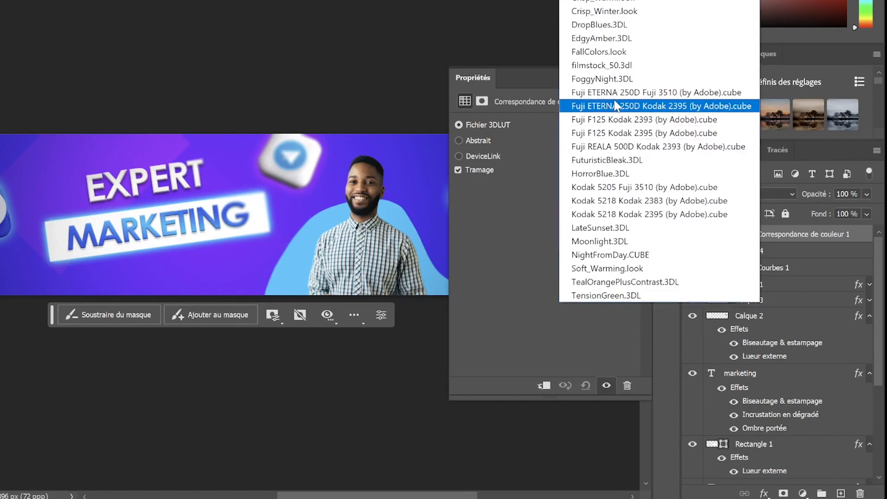
click(609, 120)
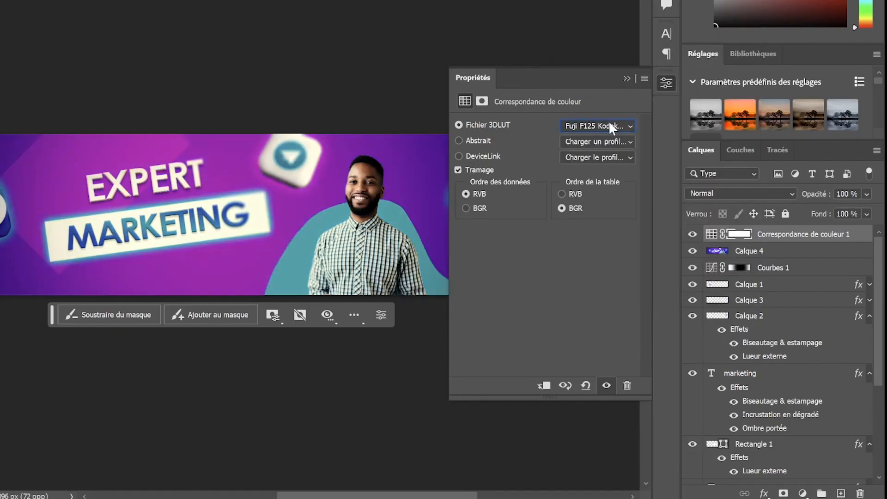
click(609, 129)
click(622, 106)
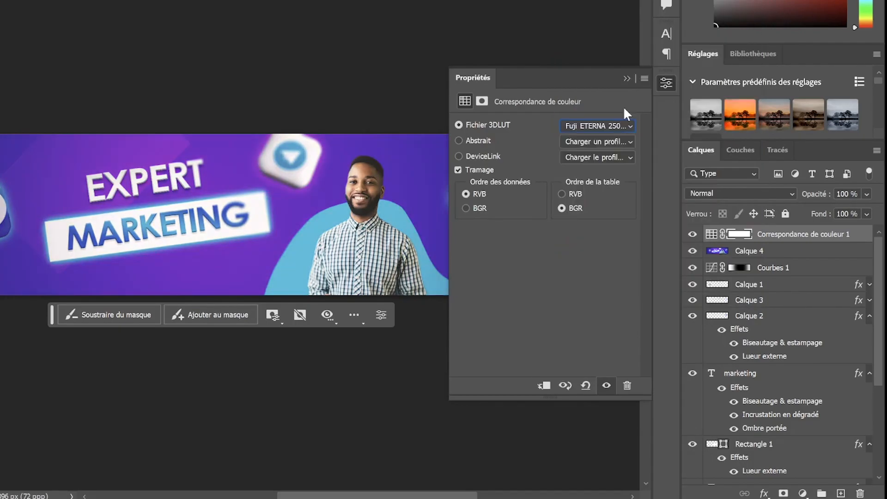
click(605, 120)
click(622, 92)
Step: Try the Fuji F125 Kodak 2395, Fuji REALA 500D Kodak 2393 and FuturisticBleak 3D LUTs on the color lookup layer
click(608, 126)
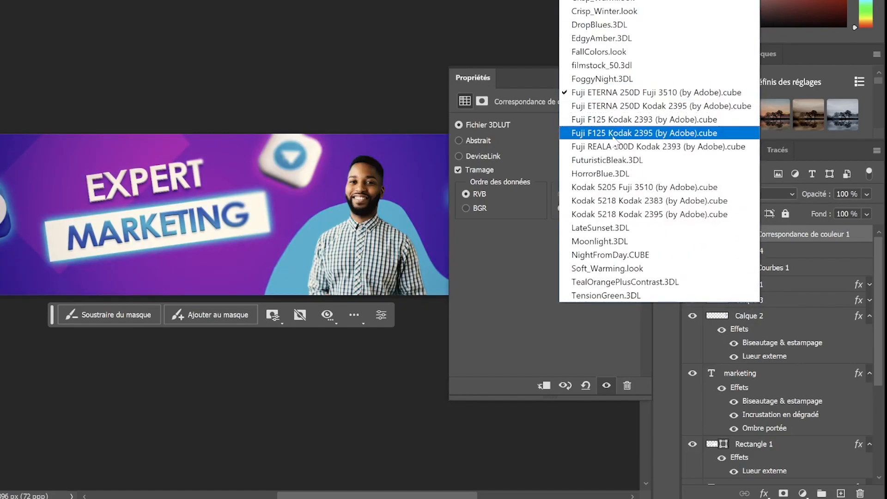
click(611, 132)
click(607, 131)
click(609, 152)
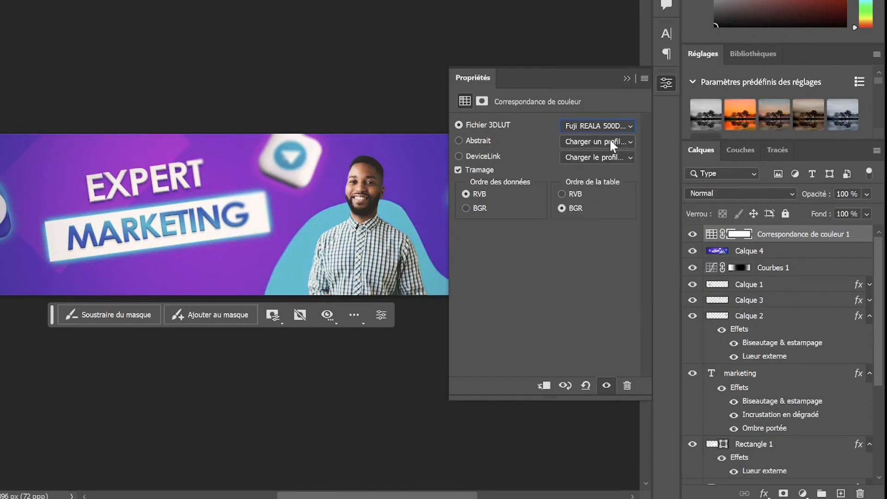
click(611, 125)
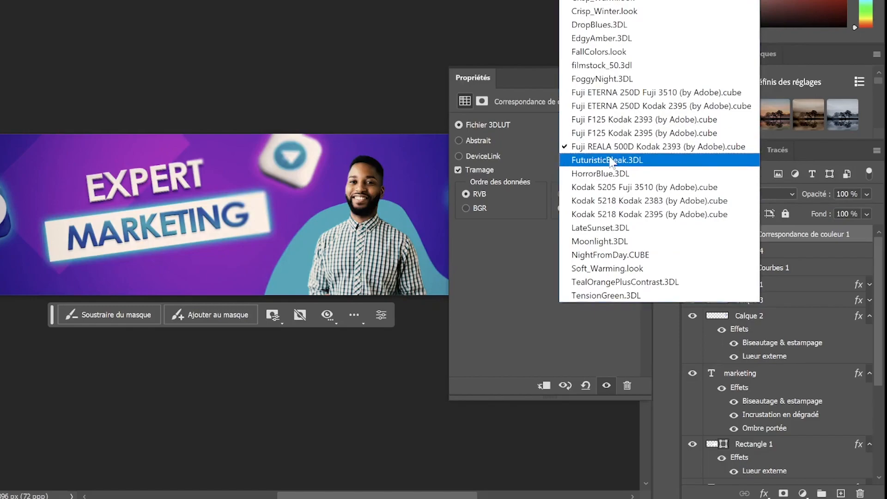
click(607, 160)
Step: Apply the Fuji ETERNA 250D Kodak 2395 3D LUT to the color lookup layer and collapse its properties
click(611, 129)
click(621, 106)
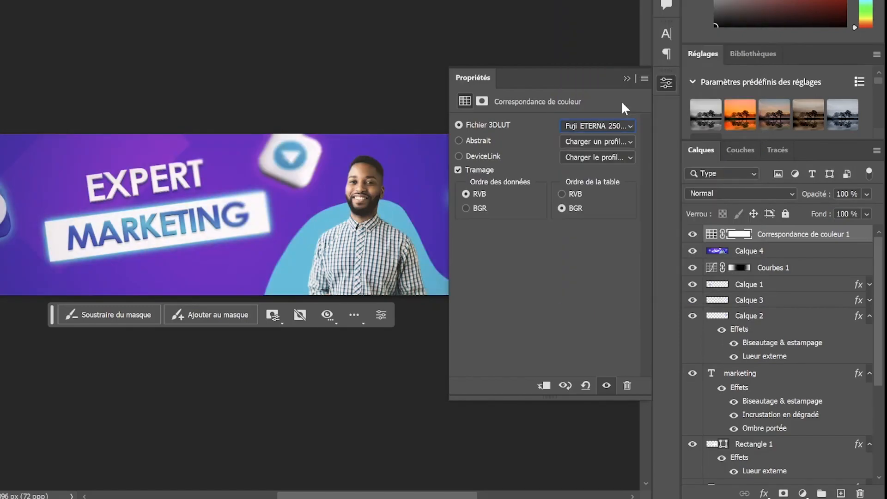
click(627, 78)
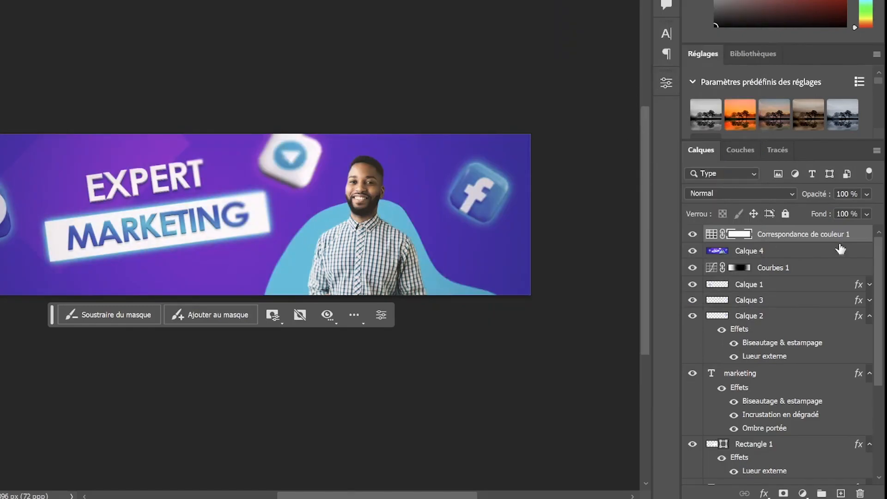
Step: Set the color lookup layer's opacity to 64 % and compare the banner with and without it
click(853, 236)
click(866, 194)
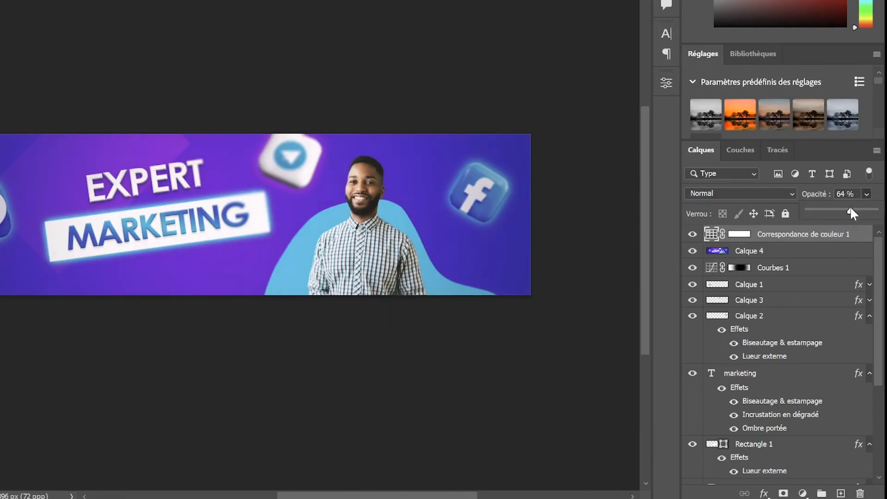
click(691, 235)
click(692, 235)
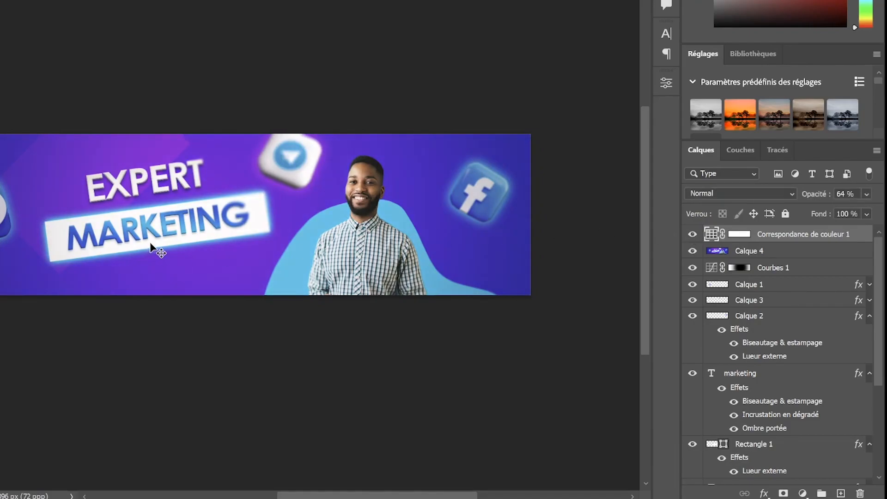
drag(184, 245, 257, 253)
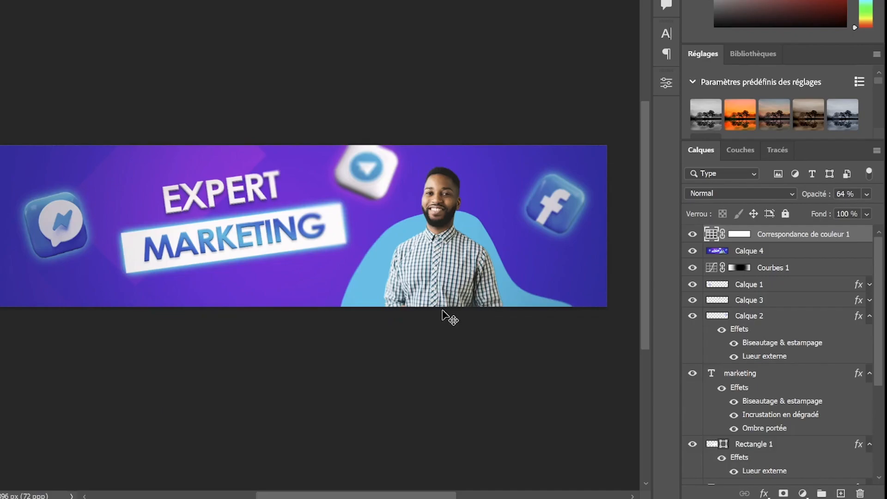
Step: Duplicate Calque 4 and apply a High Pass (Passe-haut) filter with a 2,0 pixel radius to the copy
click(814, 257)
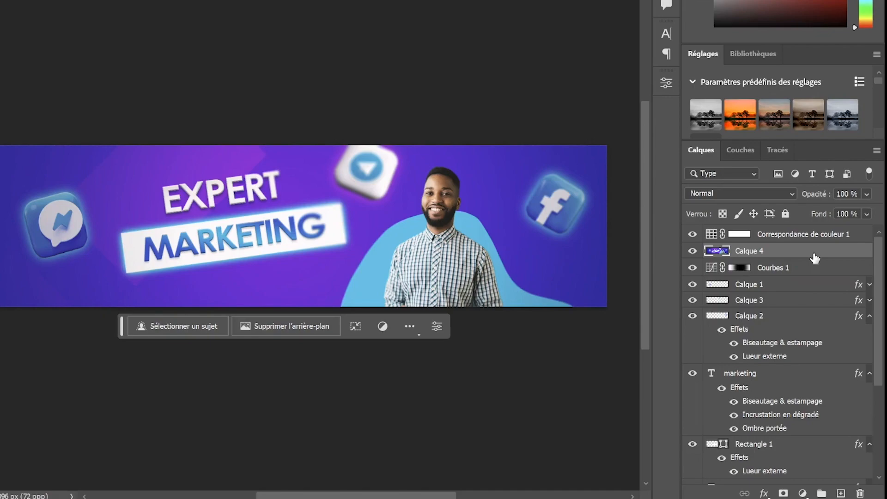
key(ctrl+j)
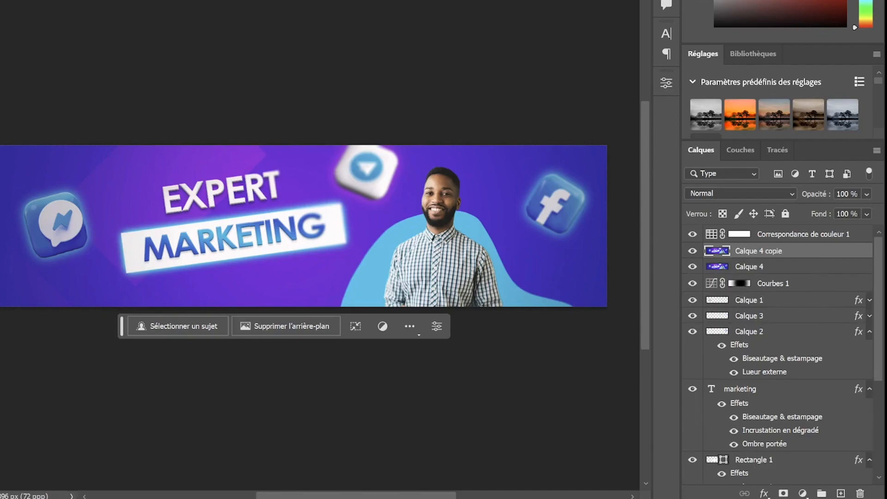
click(196, 6)
mouse_move(210, 6)
mouse_move(309, 294)
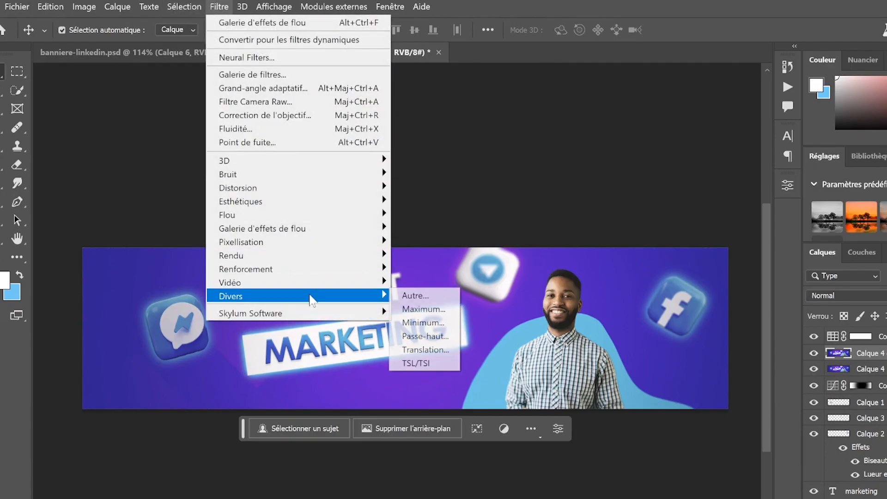
click(425, 336)
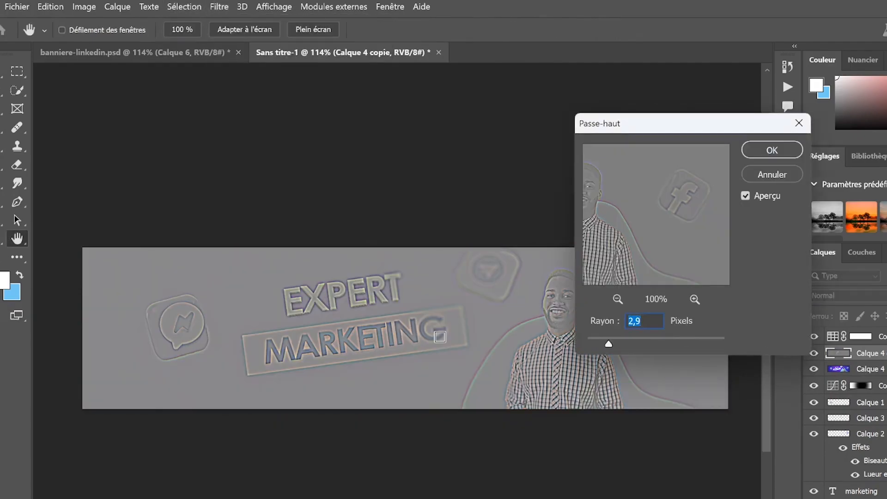
drag(608, 344, 601, 345)
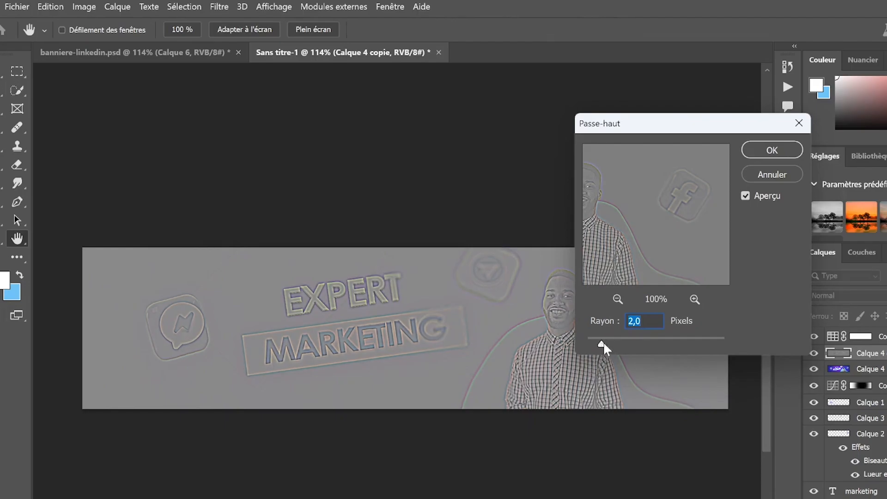
click(776, 149)
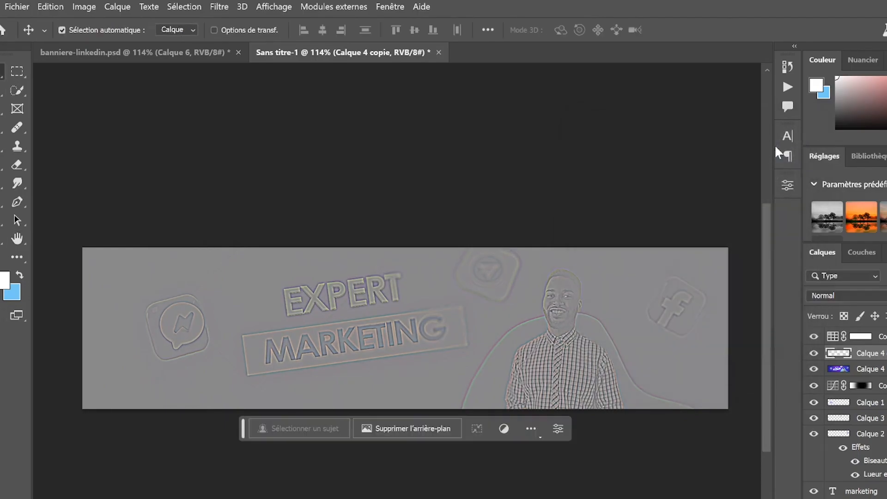
Step: Set Calque 4 copie's blend mode to Lumière tamisée (Soft Light) and compare the banner's sharpness with and without the layer
click(867, 295)
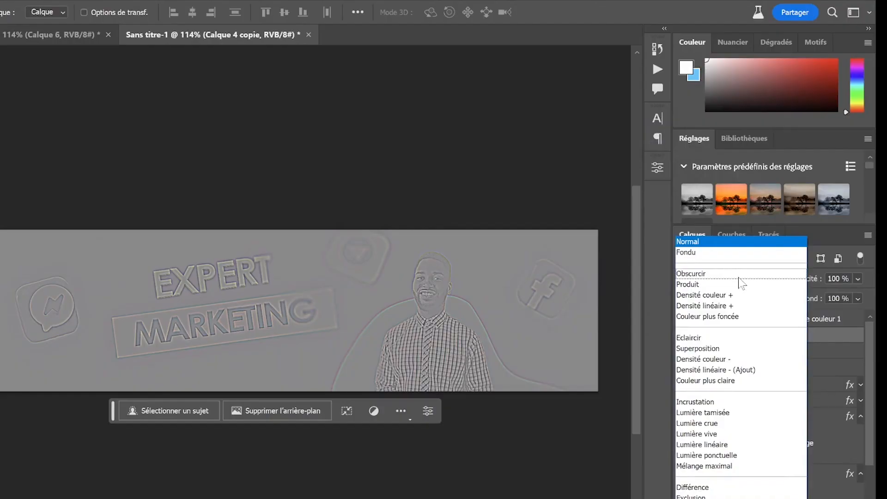
click(739, 412)
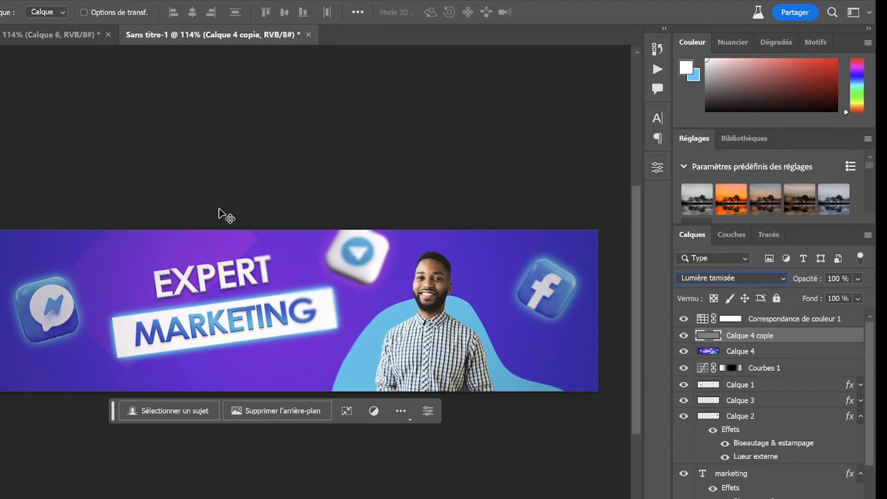
click(227, 216)
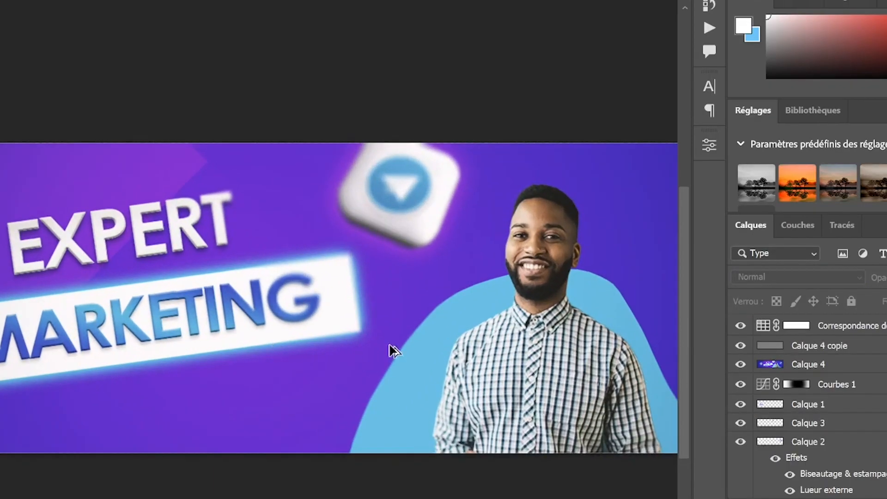
click(858, 350)
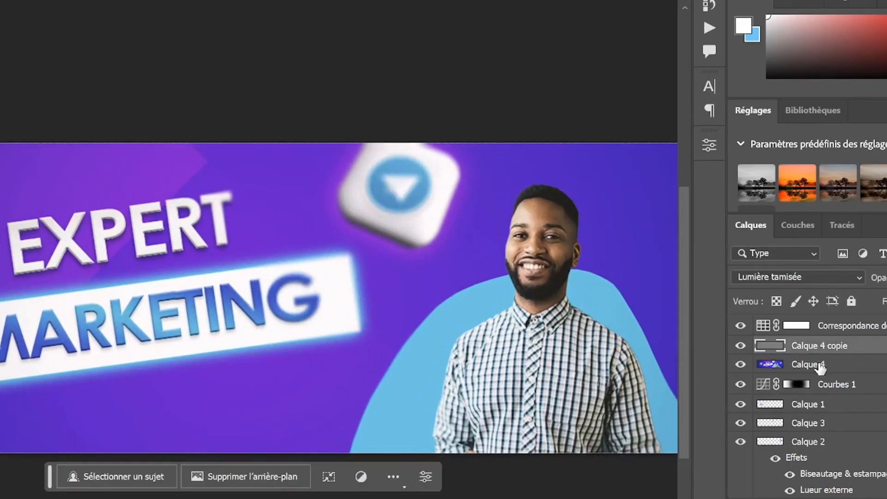
click(740, 347)
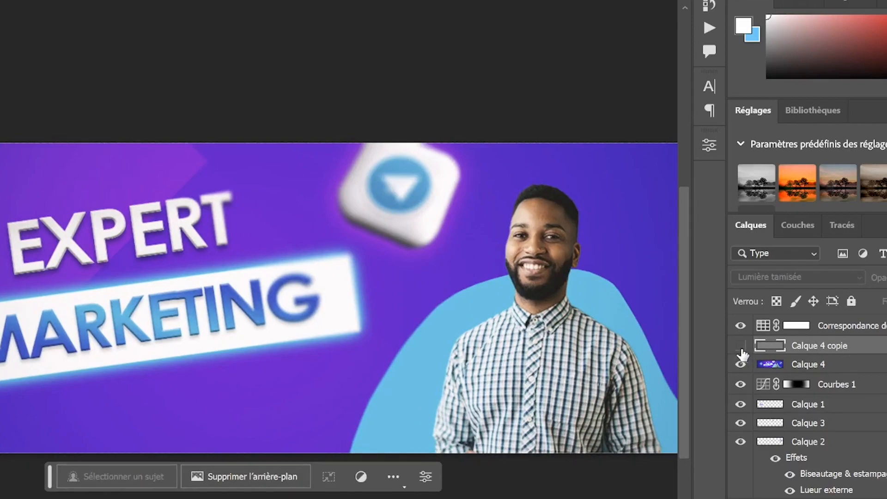
click(740, 346)
scroll(610, 434, down, 5)
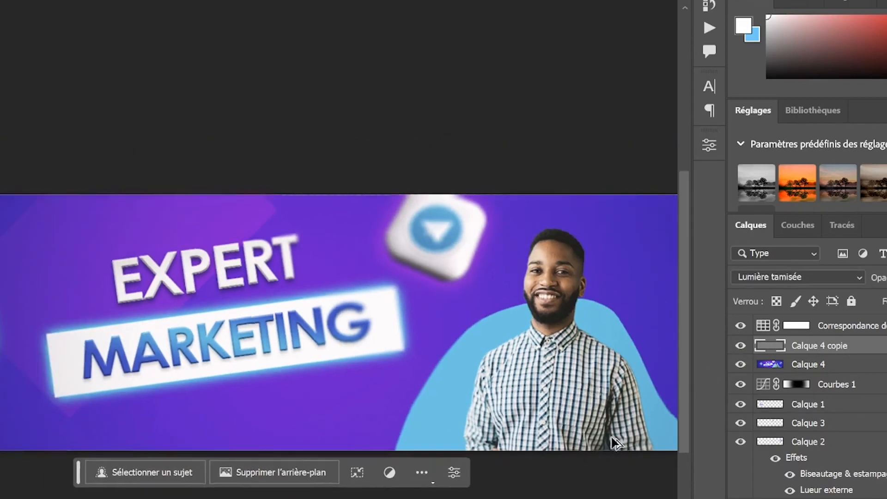
drag(434, 311, 238, 249)
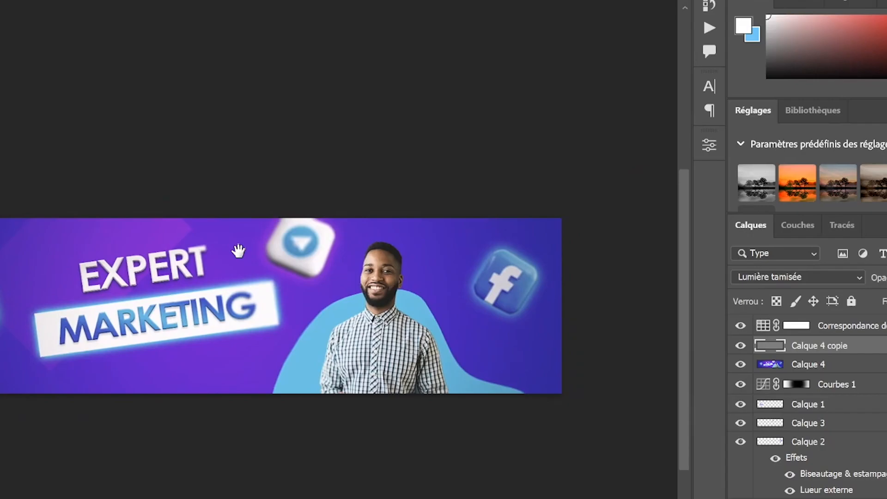